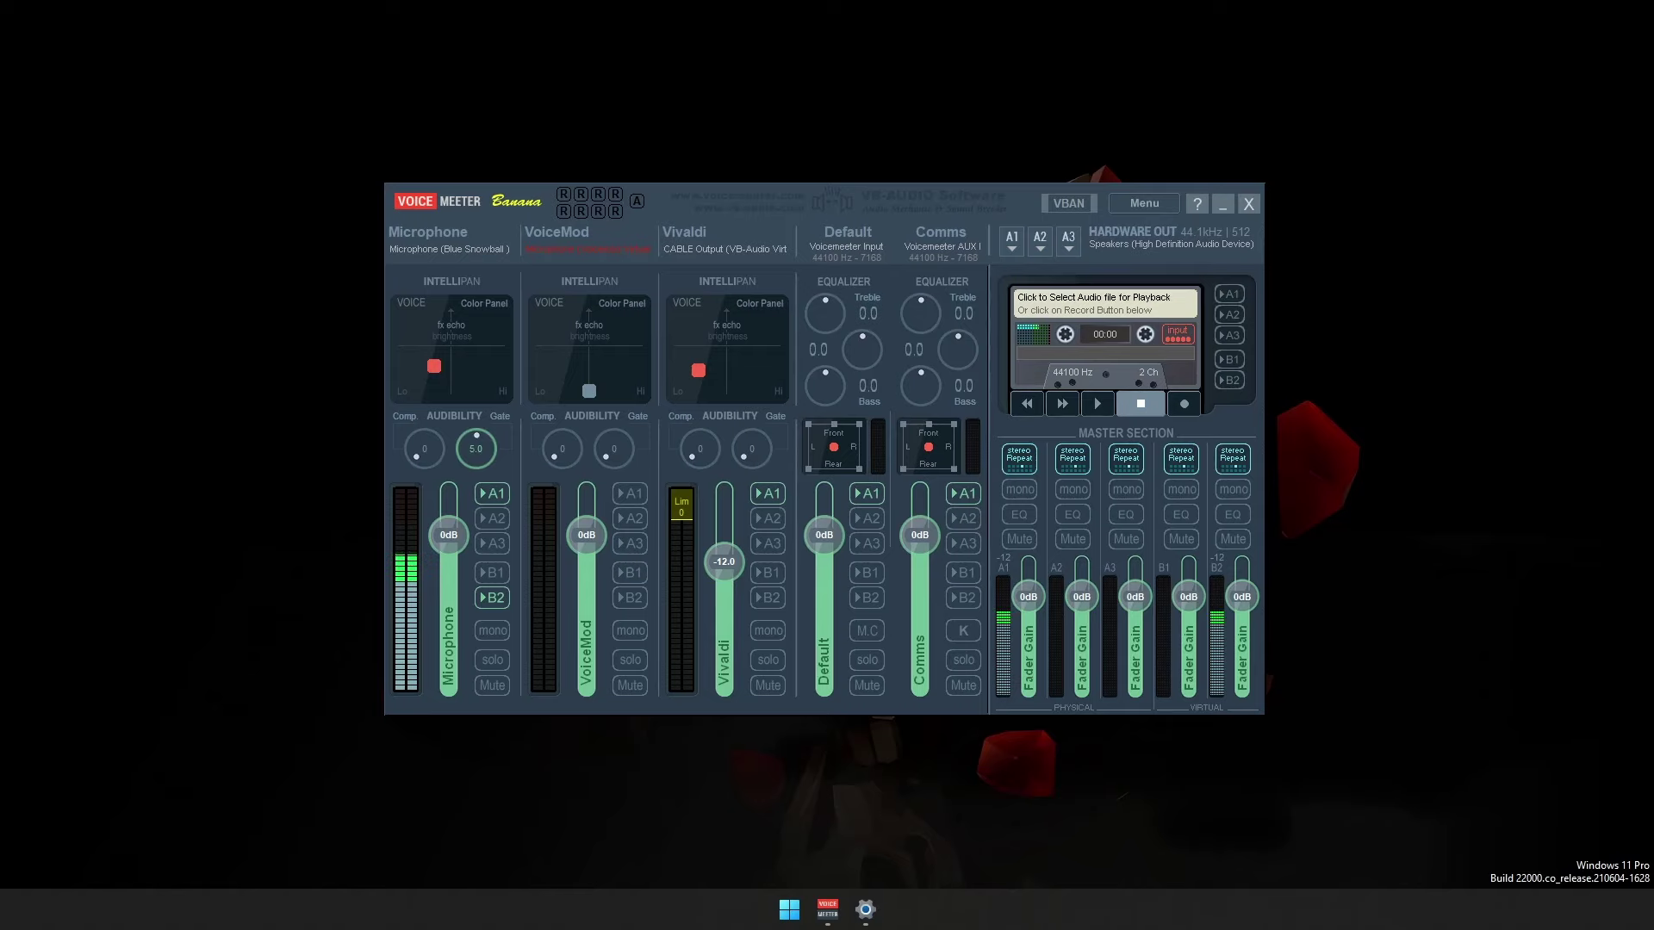
# Step: Reposition the mixer and keep CABLE Output as the Vivaldi strip's input device
pyautogui.moveTo(861, 186); pyautogui.dragTo(888, 181)
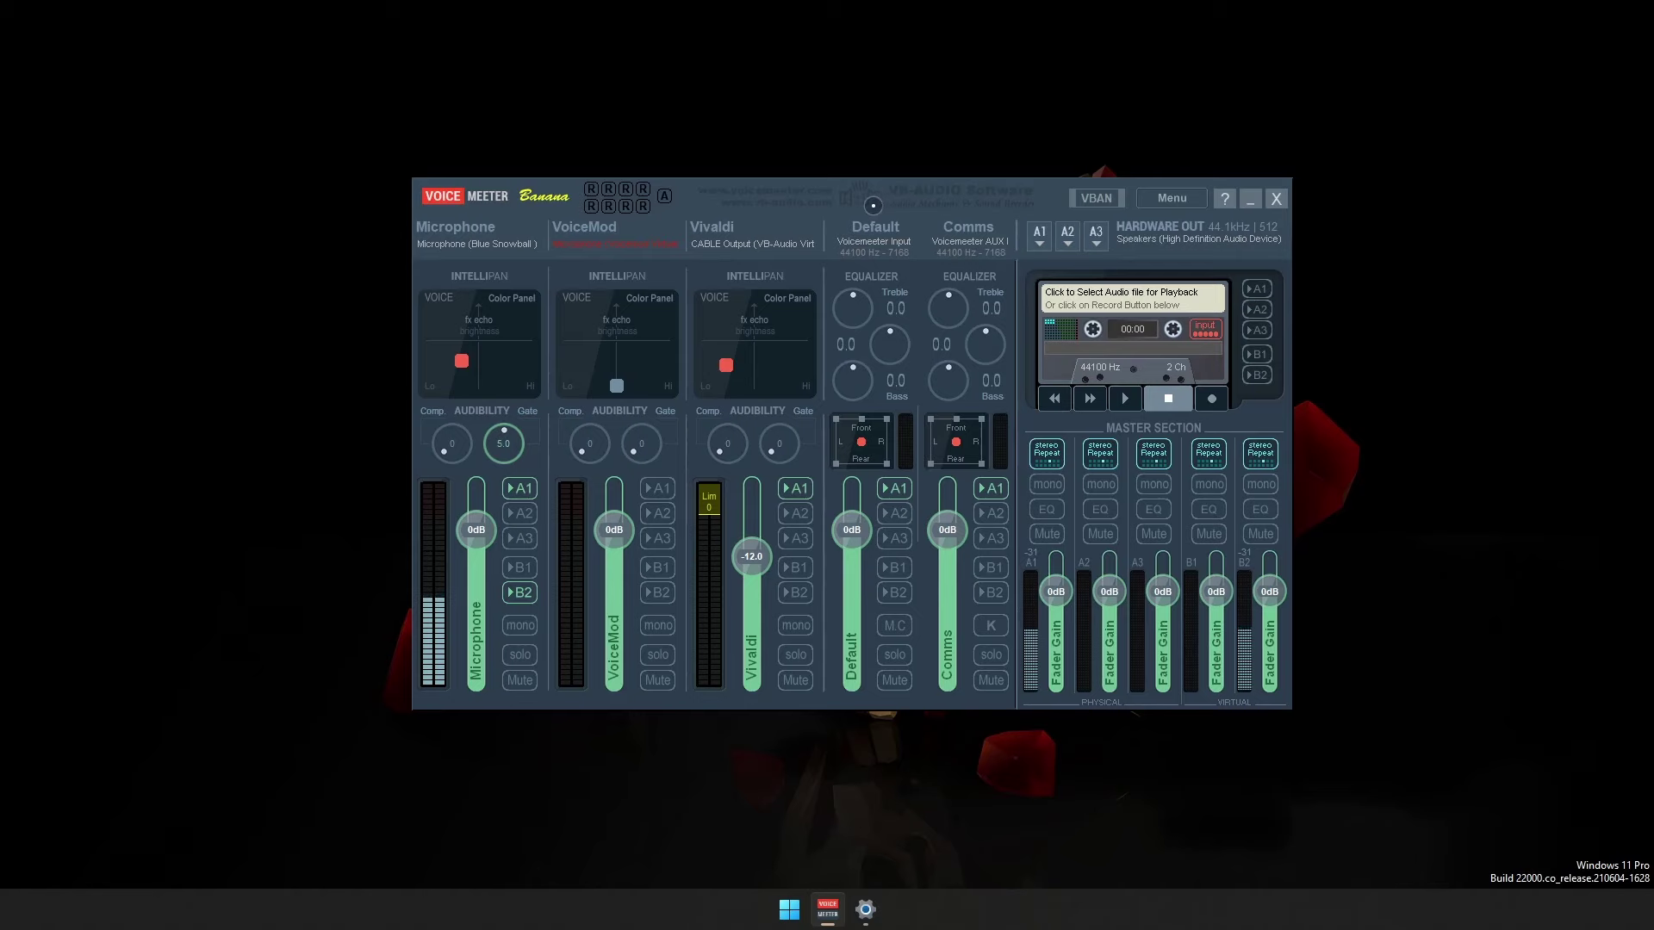
pyautogui.moveTo(769, 222); pyautogui.dragTo(776, 126)
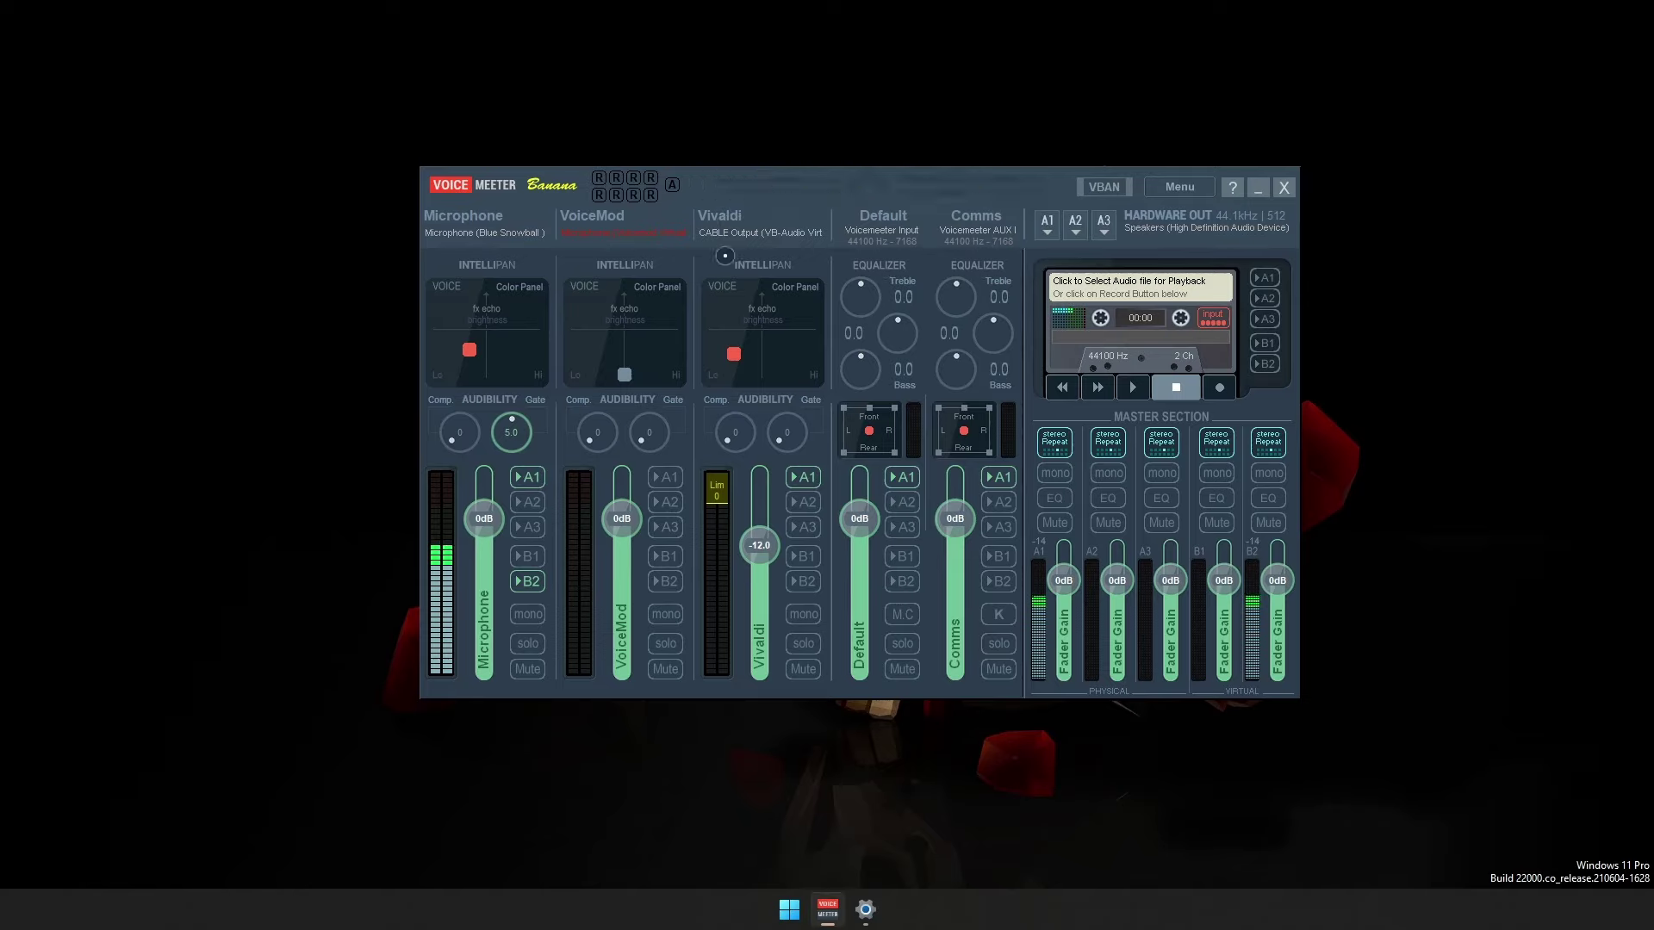
pyautogui.click(745, 232)
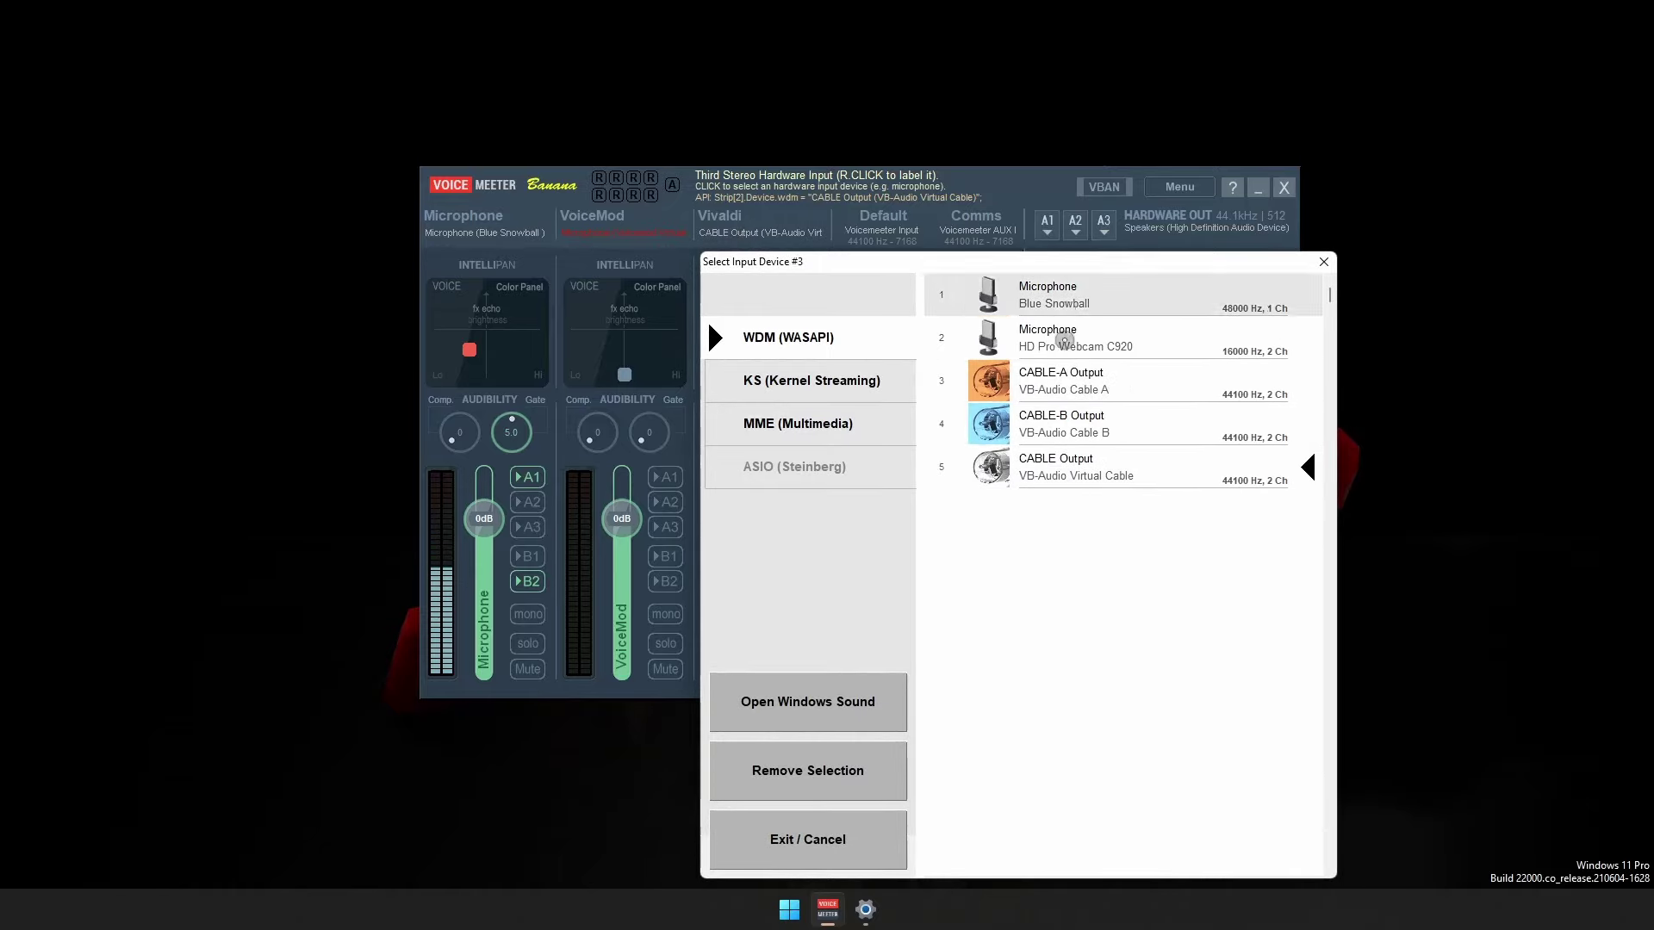
pyautogui.moveTo(1090, 263); pyautogui.dragTo(1063, 212)
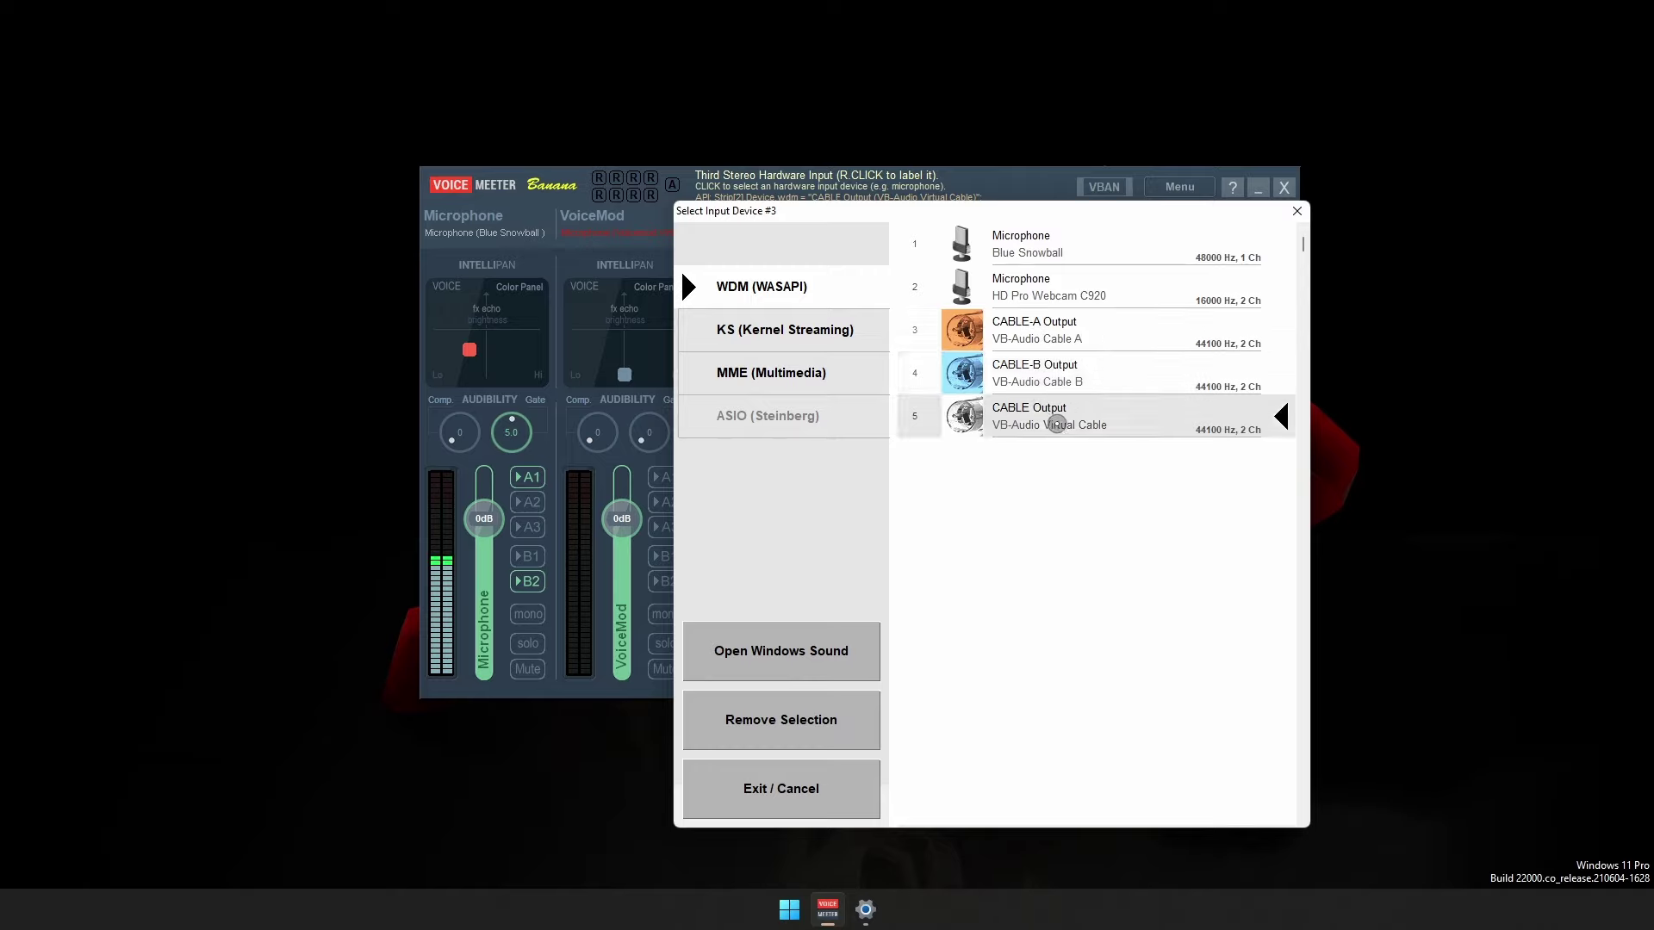
pyautogui.click(1297, 210)
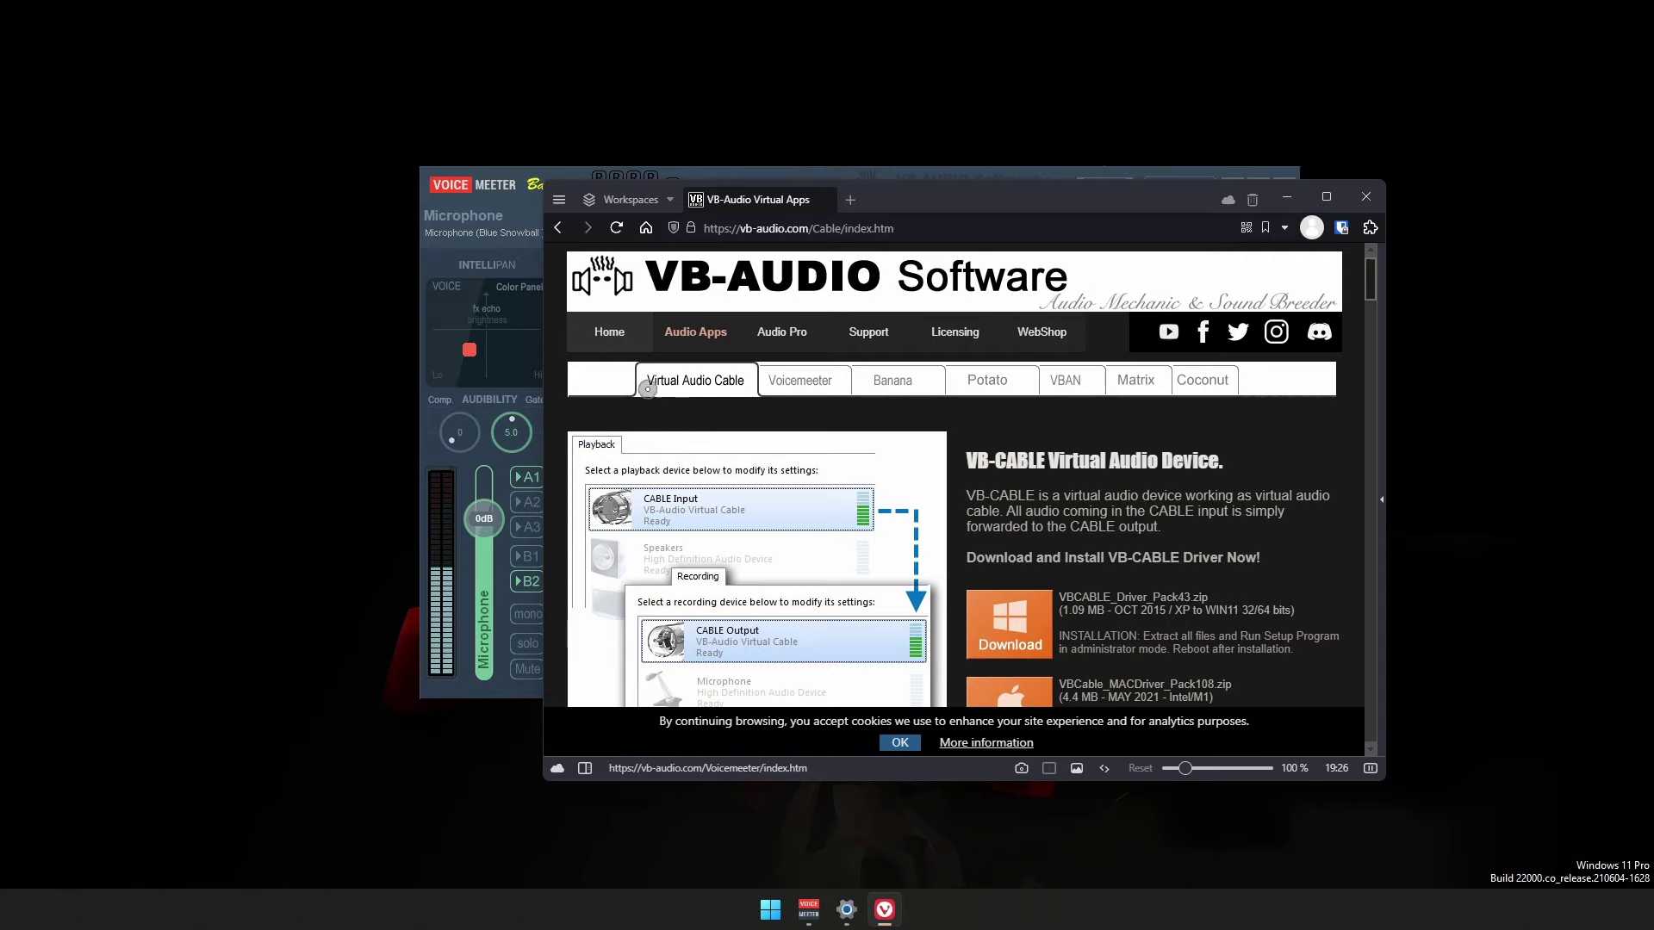
# Step: Save the Windows VBCABLE_Driver_Pack43.zip to Downloads, then minimize Vivaldi
pyautogui.scroll(-1, 853, 444)
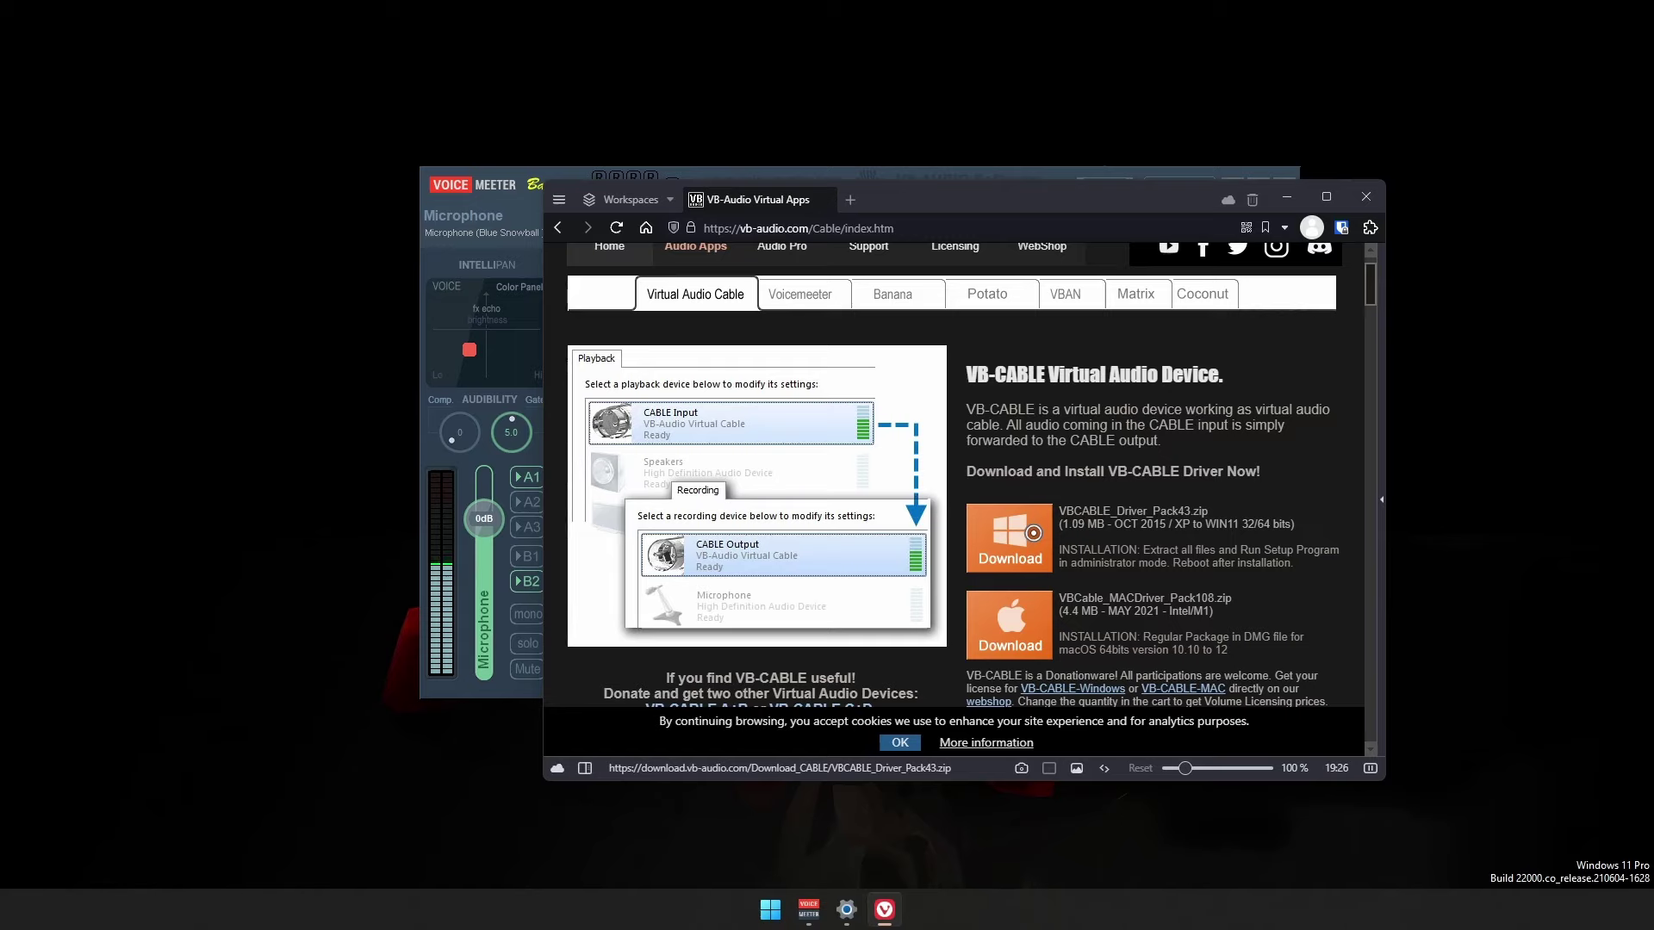
pyautogui.click(1033, 533)
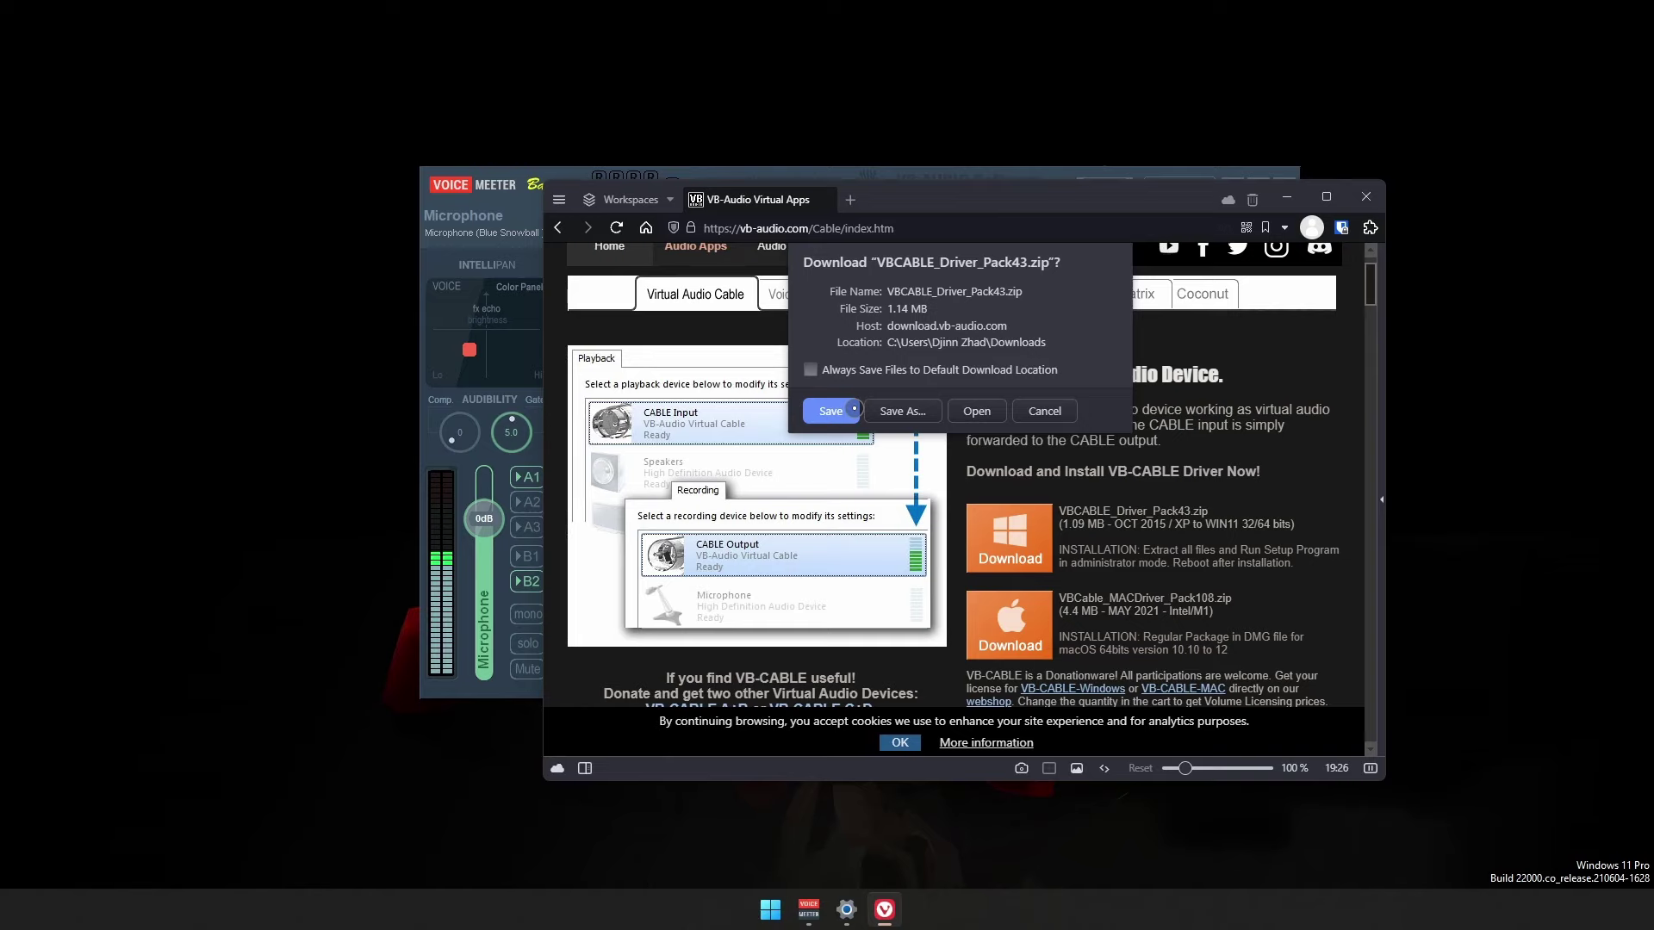
pyautogui.click(854, 408)
pyautogui.moveTo(1078, 204); pyautogui.dragTo(1038, 173)
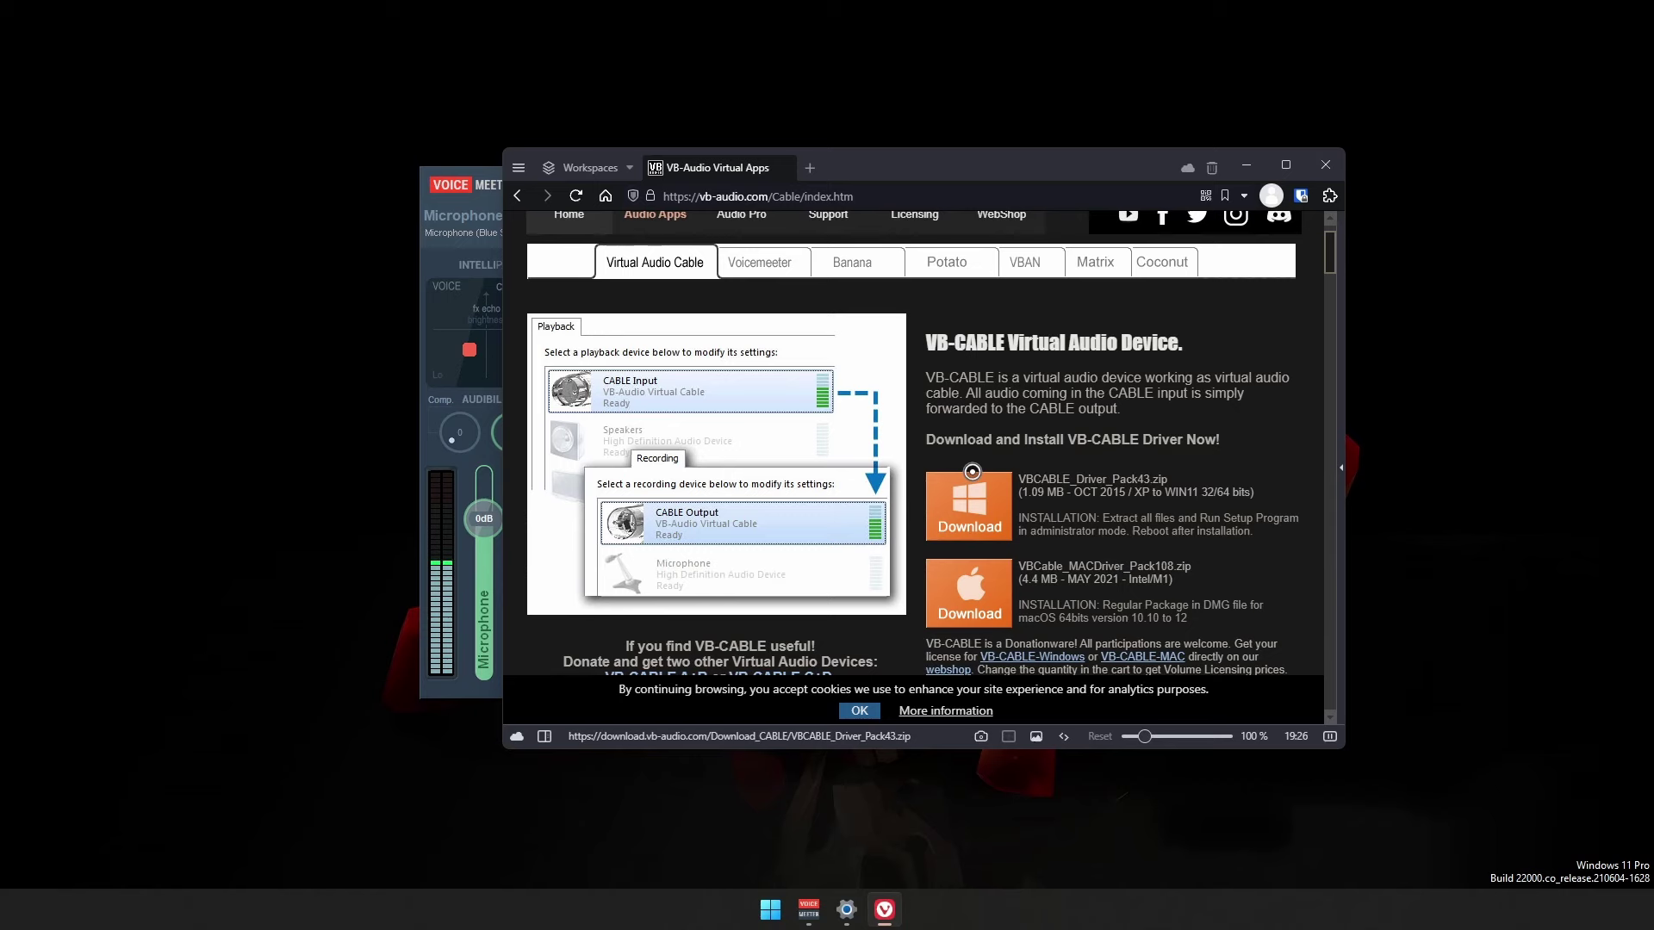
pyautogui.click(1241, 167)
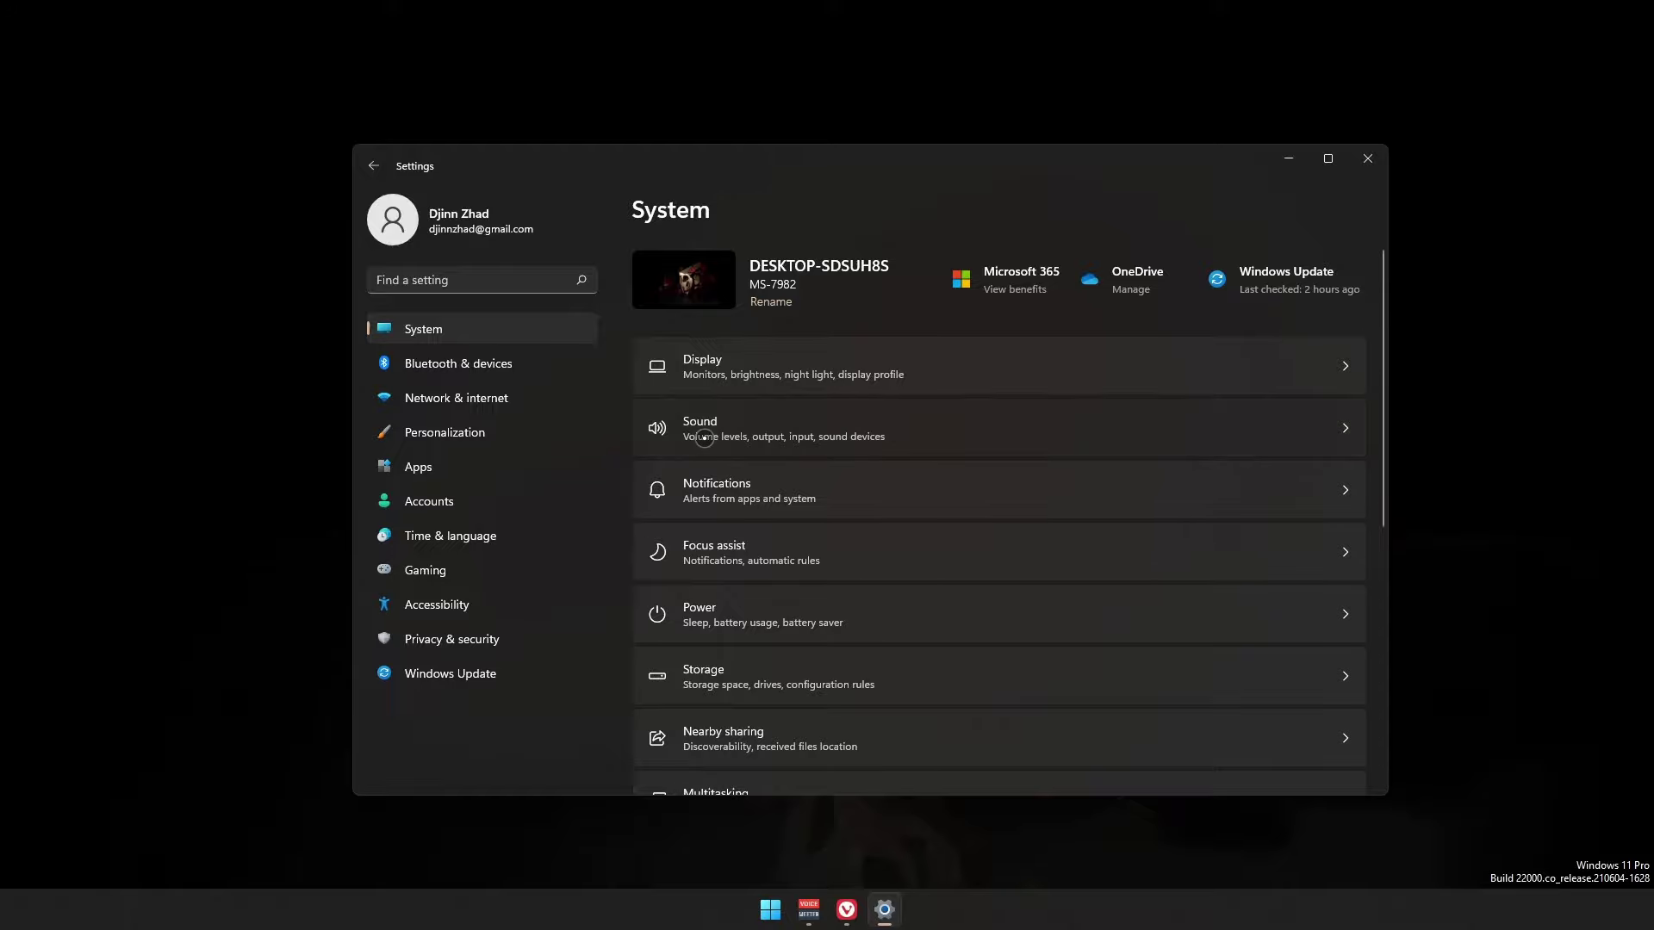
# Step: Review the Sound page: output on Voicemeeter Input, input on Voicemeeter Out B1
pyautogui.click(705, 437)
pyautogui.scroll(-2, 734, 278)
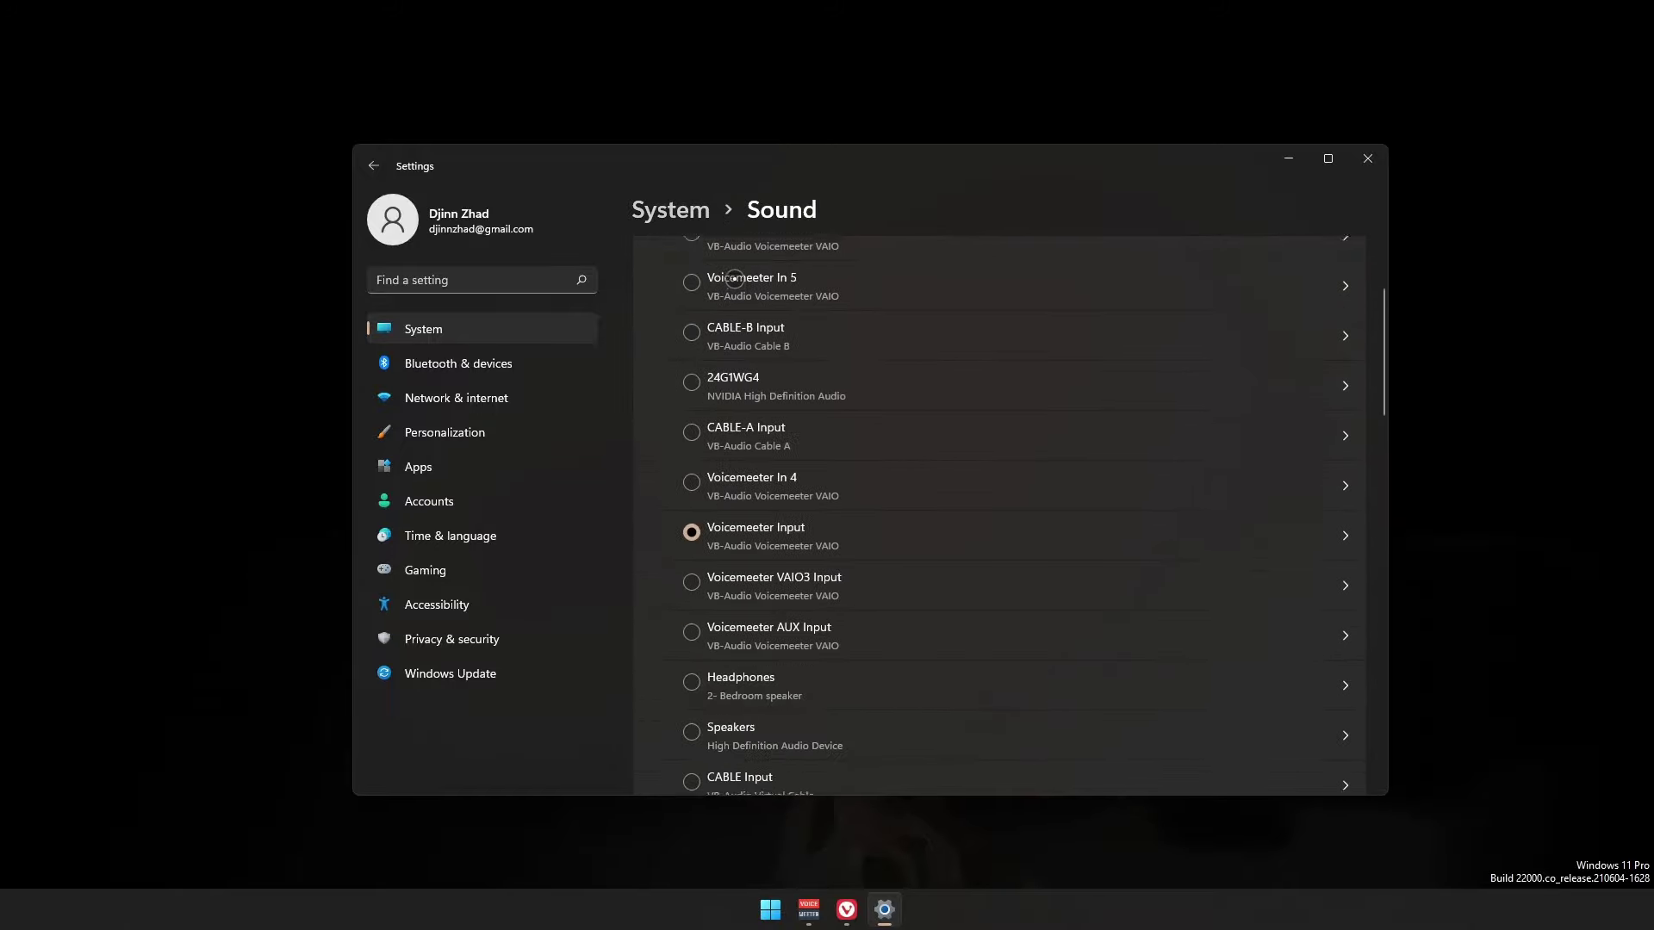
pyautogui.scroll(2, 734, 278)
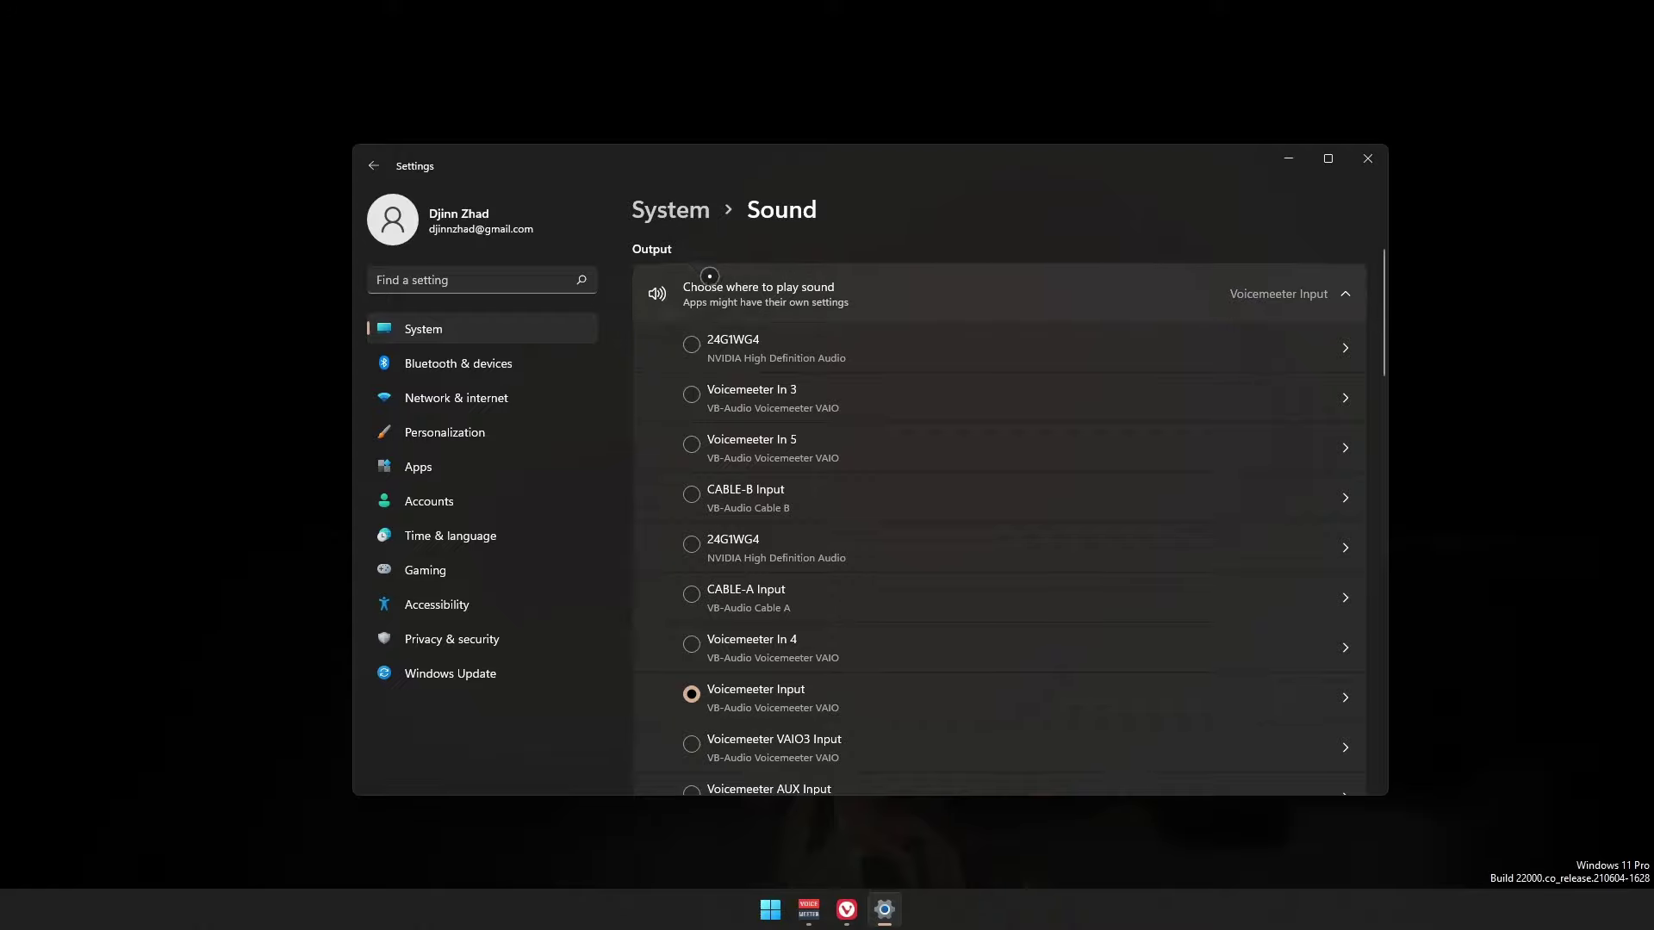
pyautogui.scroll(-2, 709, 275)
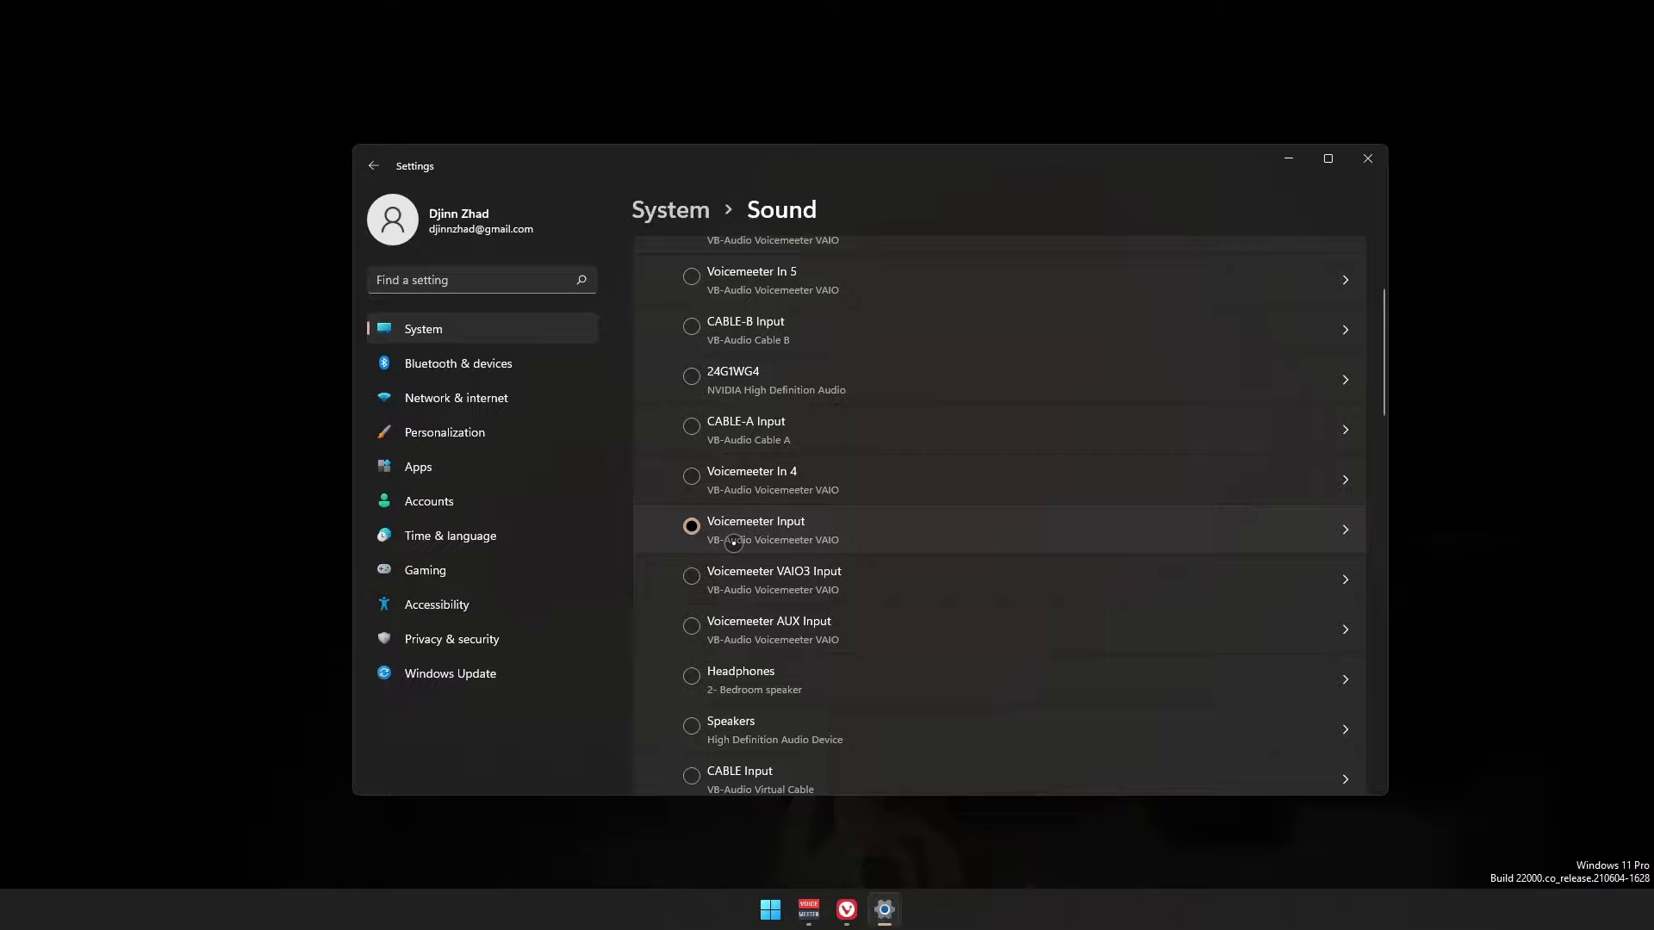
pyautogui.scroll(-5, 780, 362)
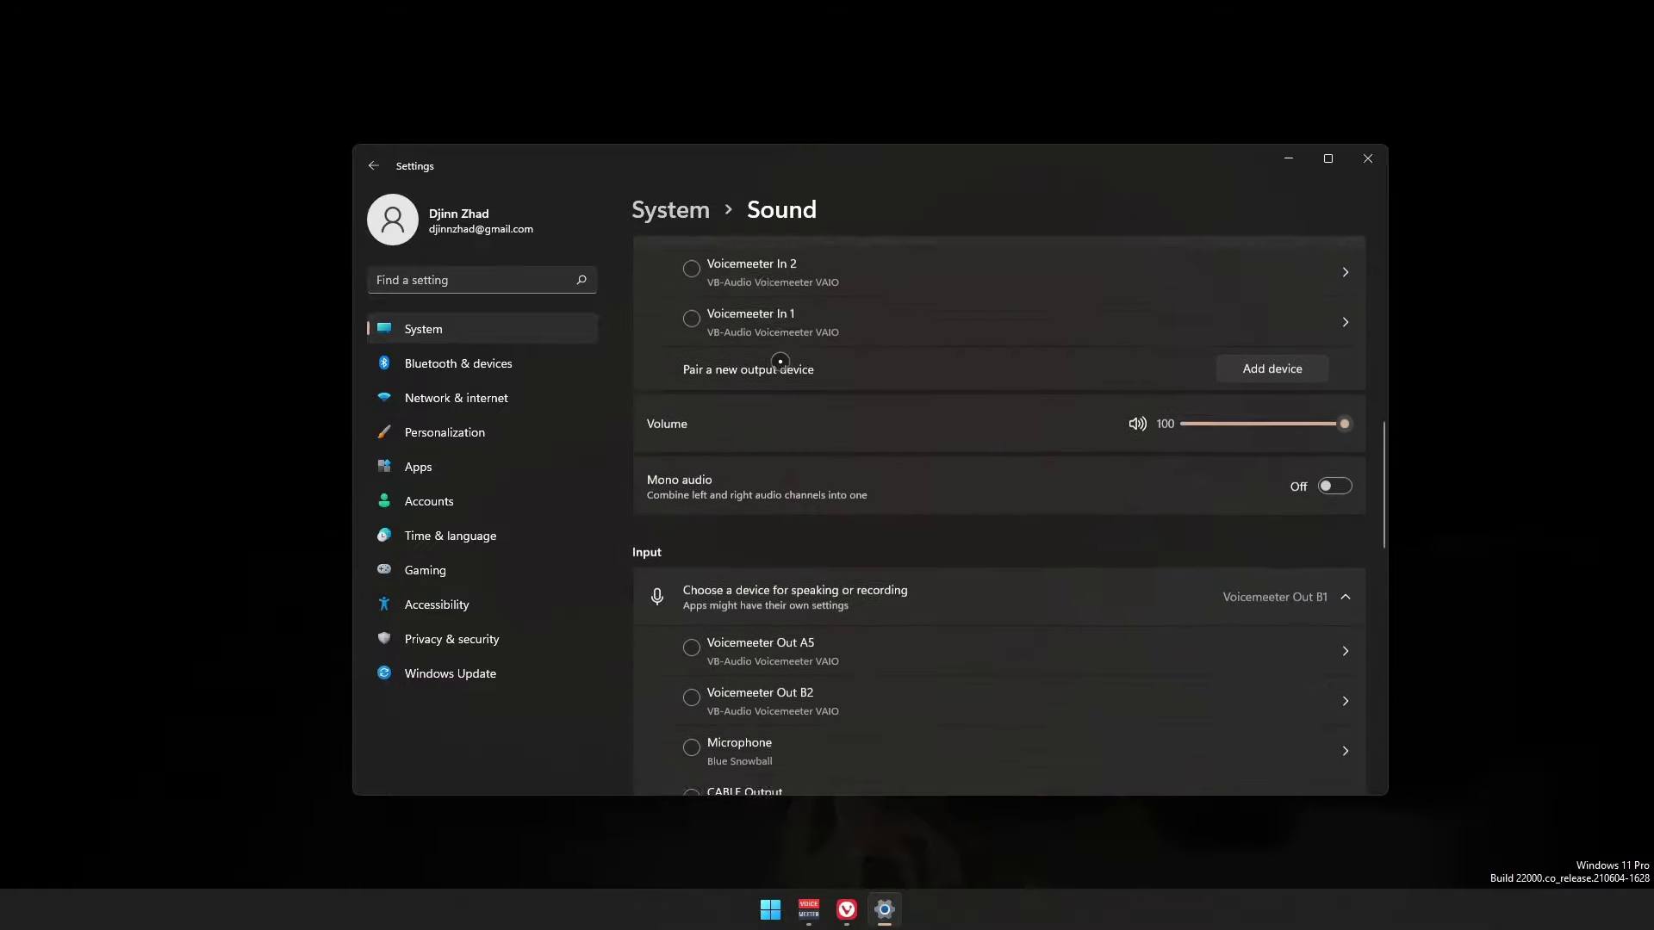
pyautogui.scroll(-6, 674, 444)
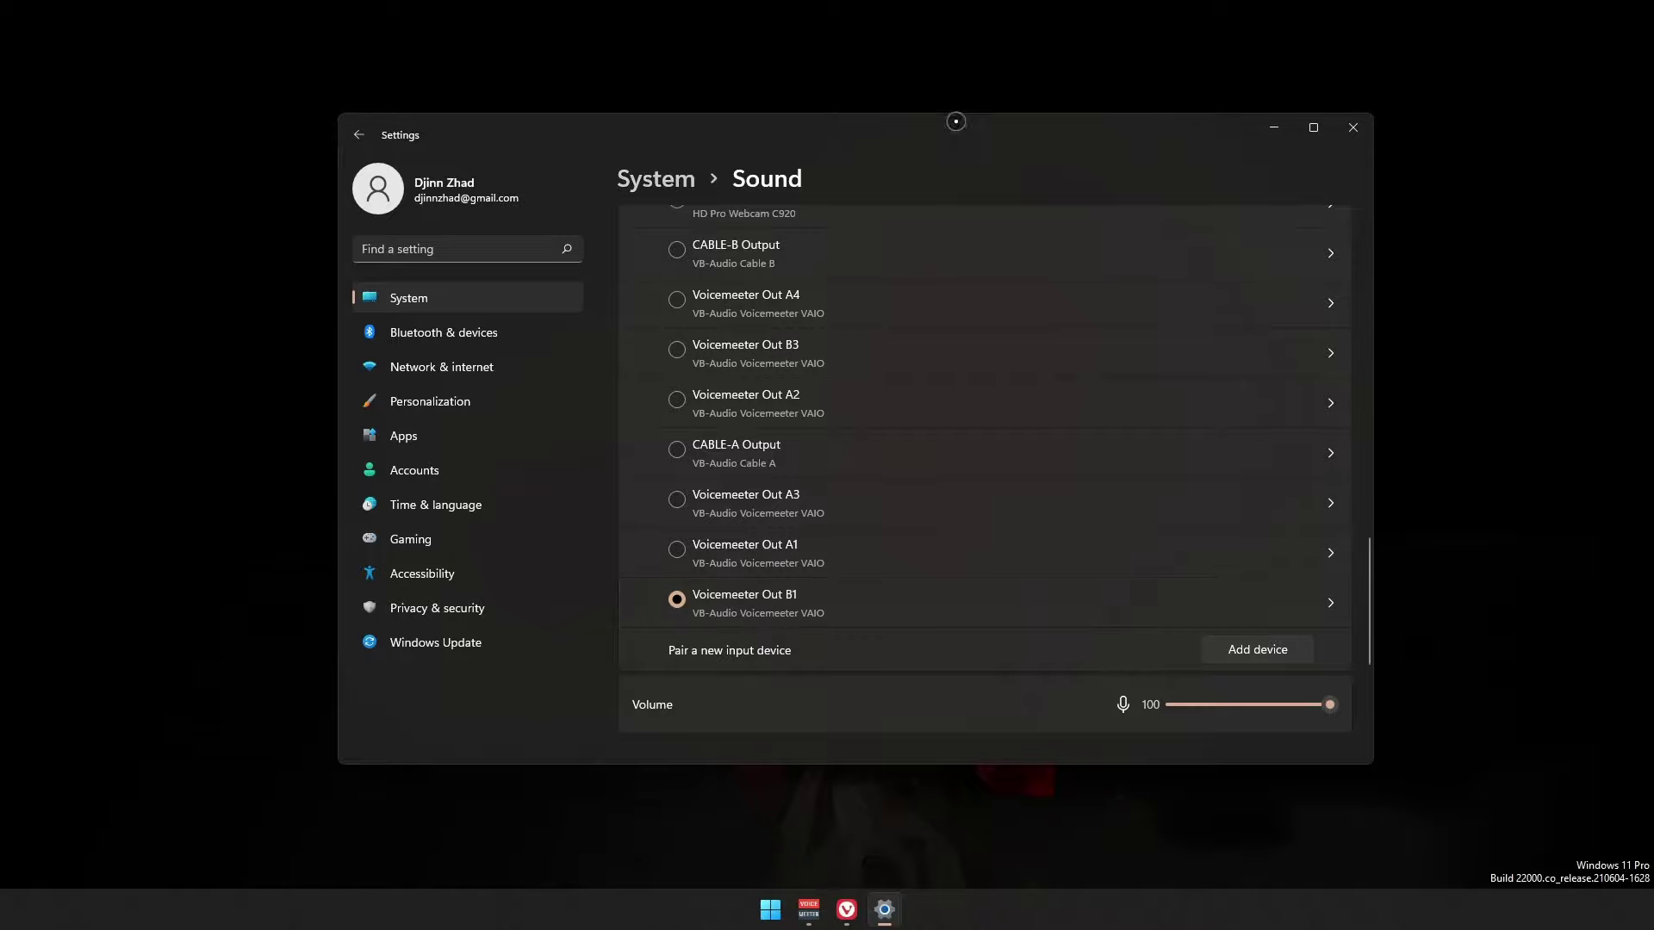
pyautogui.moveTo(952, 119)
pyautogui.mouseDown()
pyautogui.moveTo(922, 120)
pyautogui.moveTo(940, 95)
pyautogui.mouseUp()
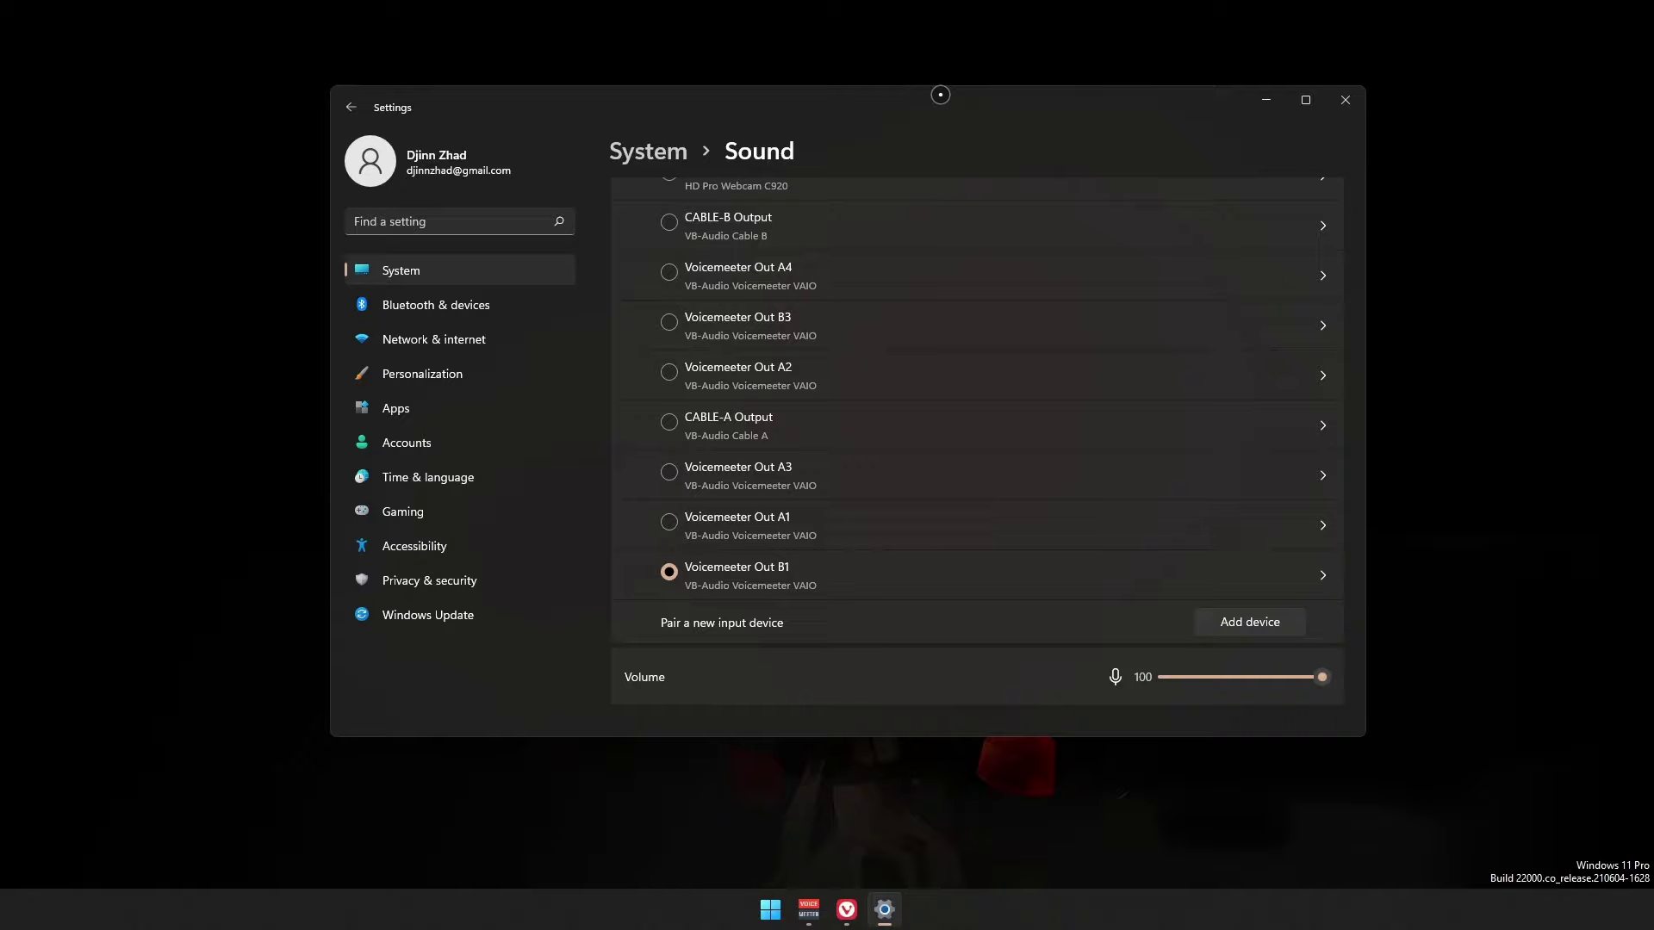
pyautogui.scroll(10, 772, 481)
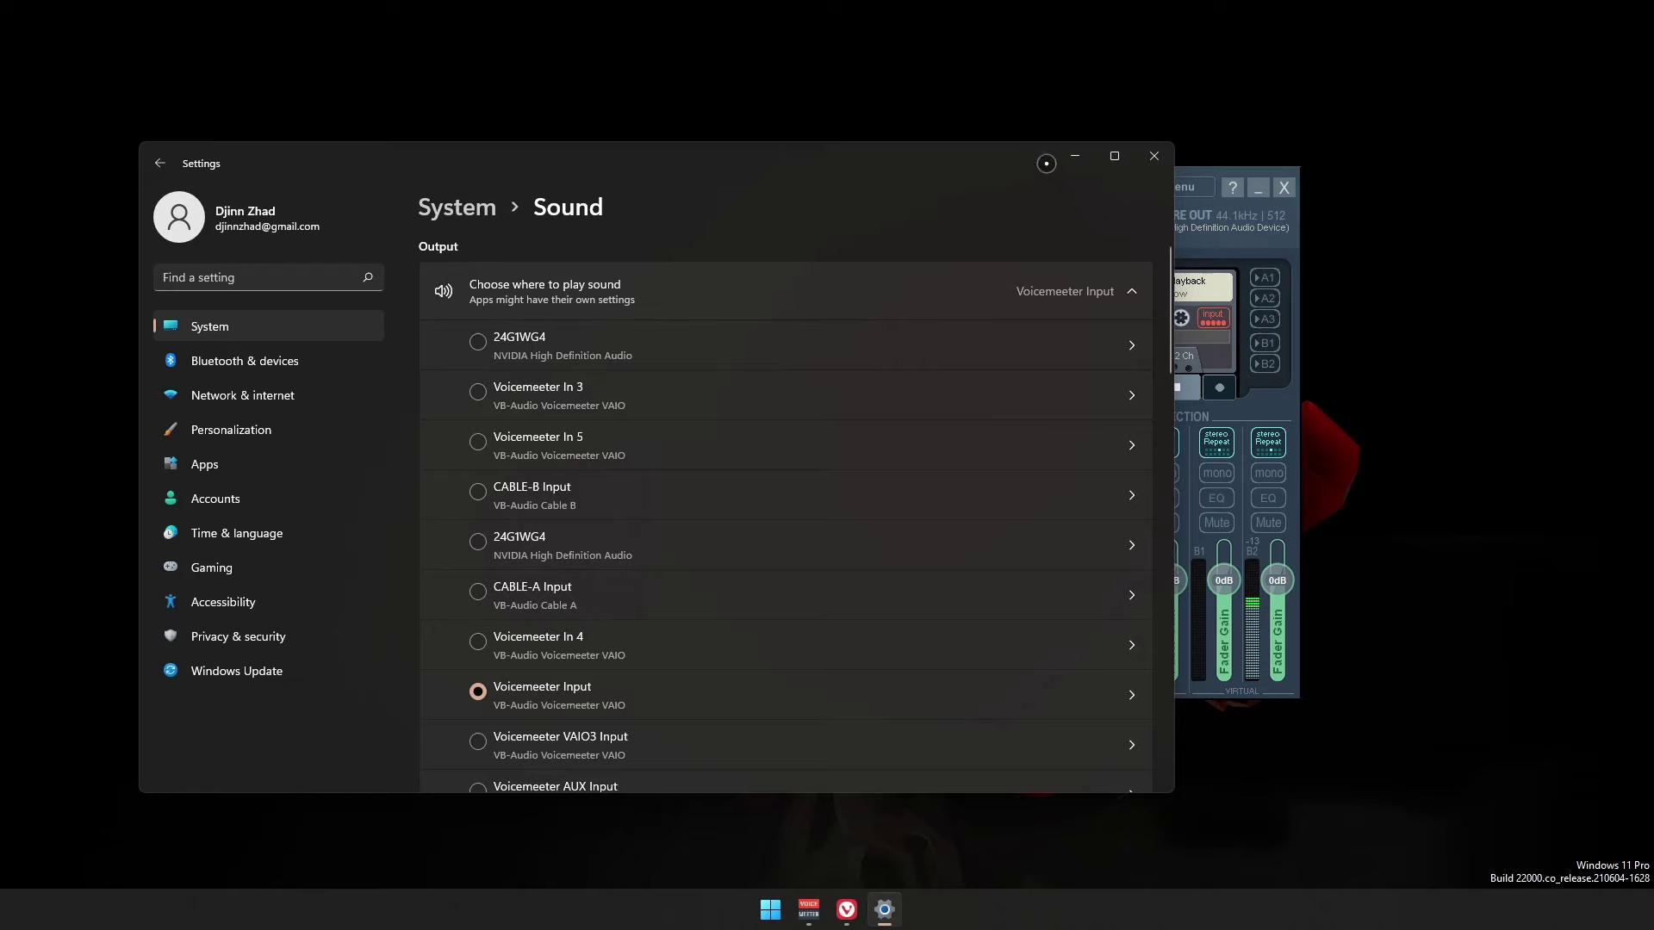
# Step: Close Settings, browse A1's MME output devices, then cancel to keep Speakers (High Definition Audio Device)
pyautogui.click(1155, 155)
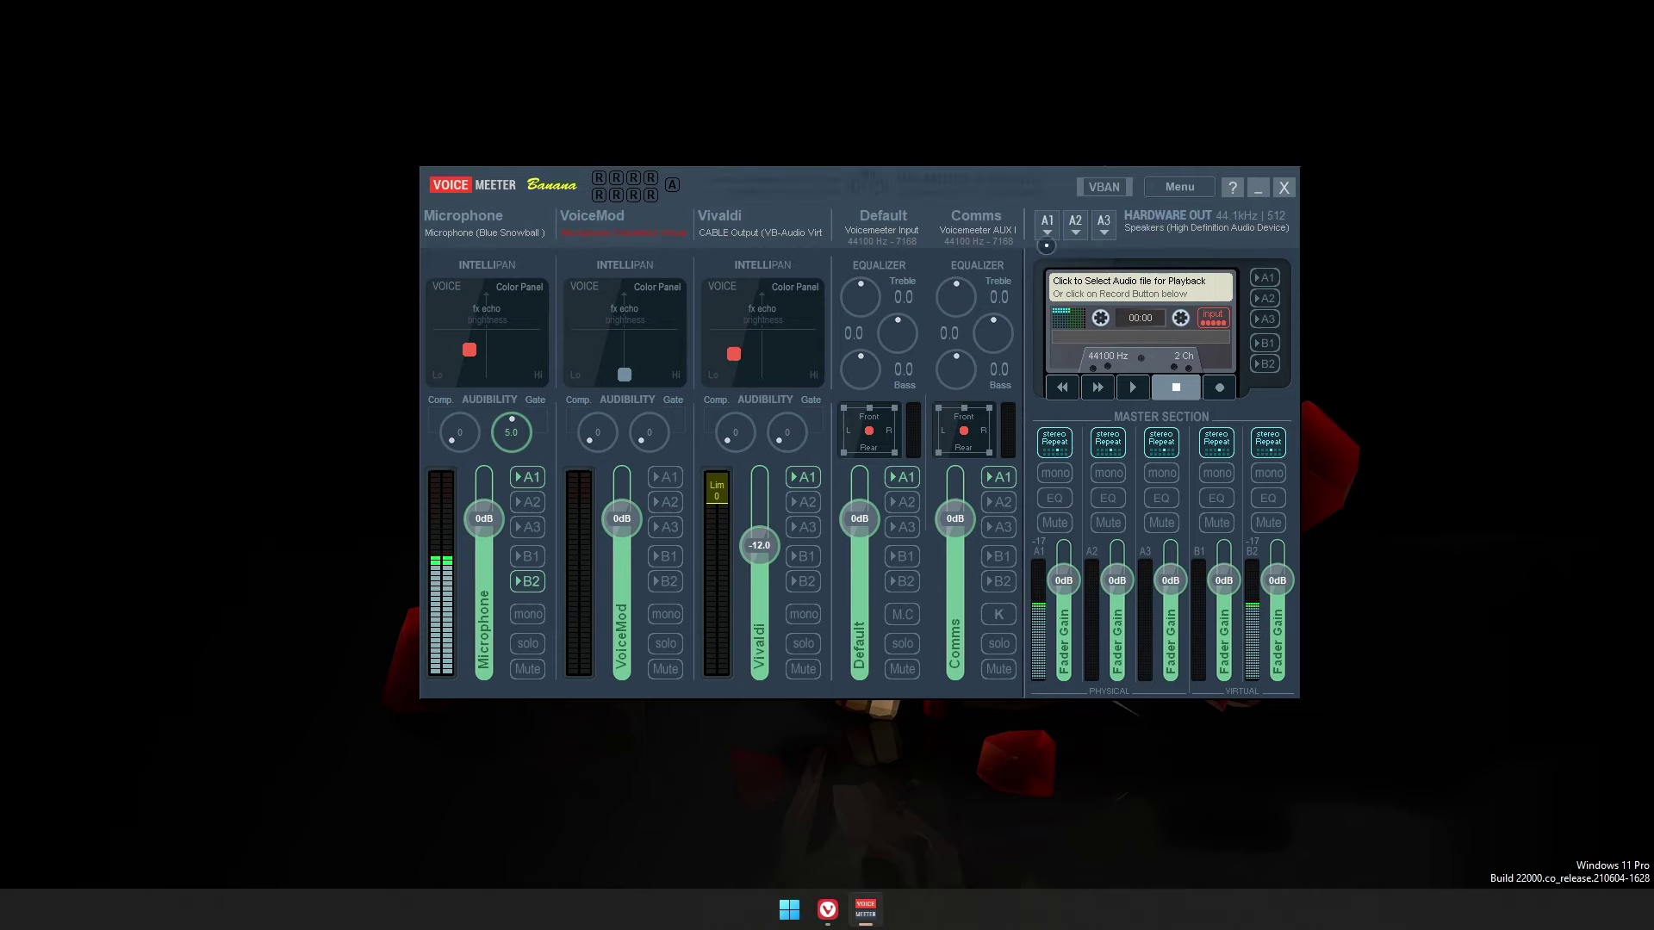
pyautogui.click(1049, 225)
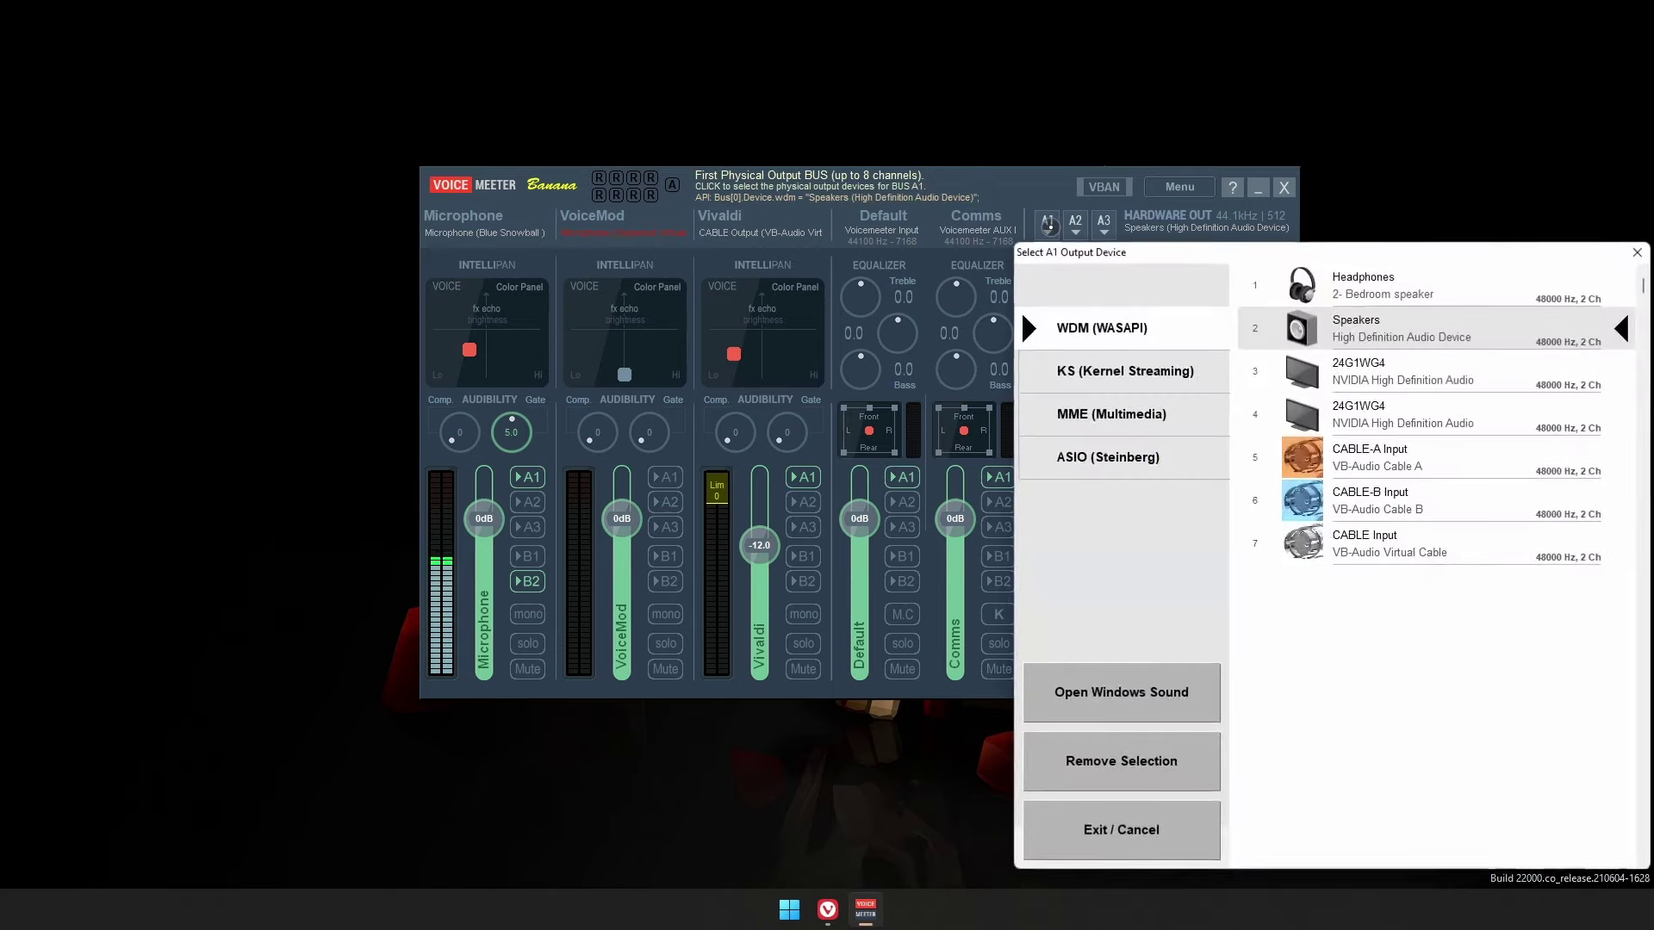
pyautogui.moveTo(1359, 255); pyautogui.dragTo(1190, 174)
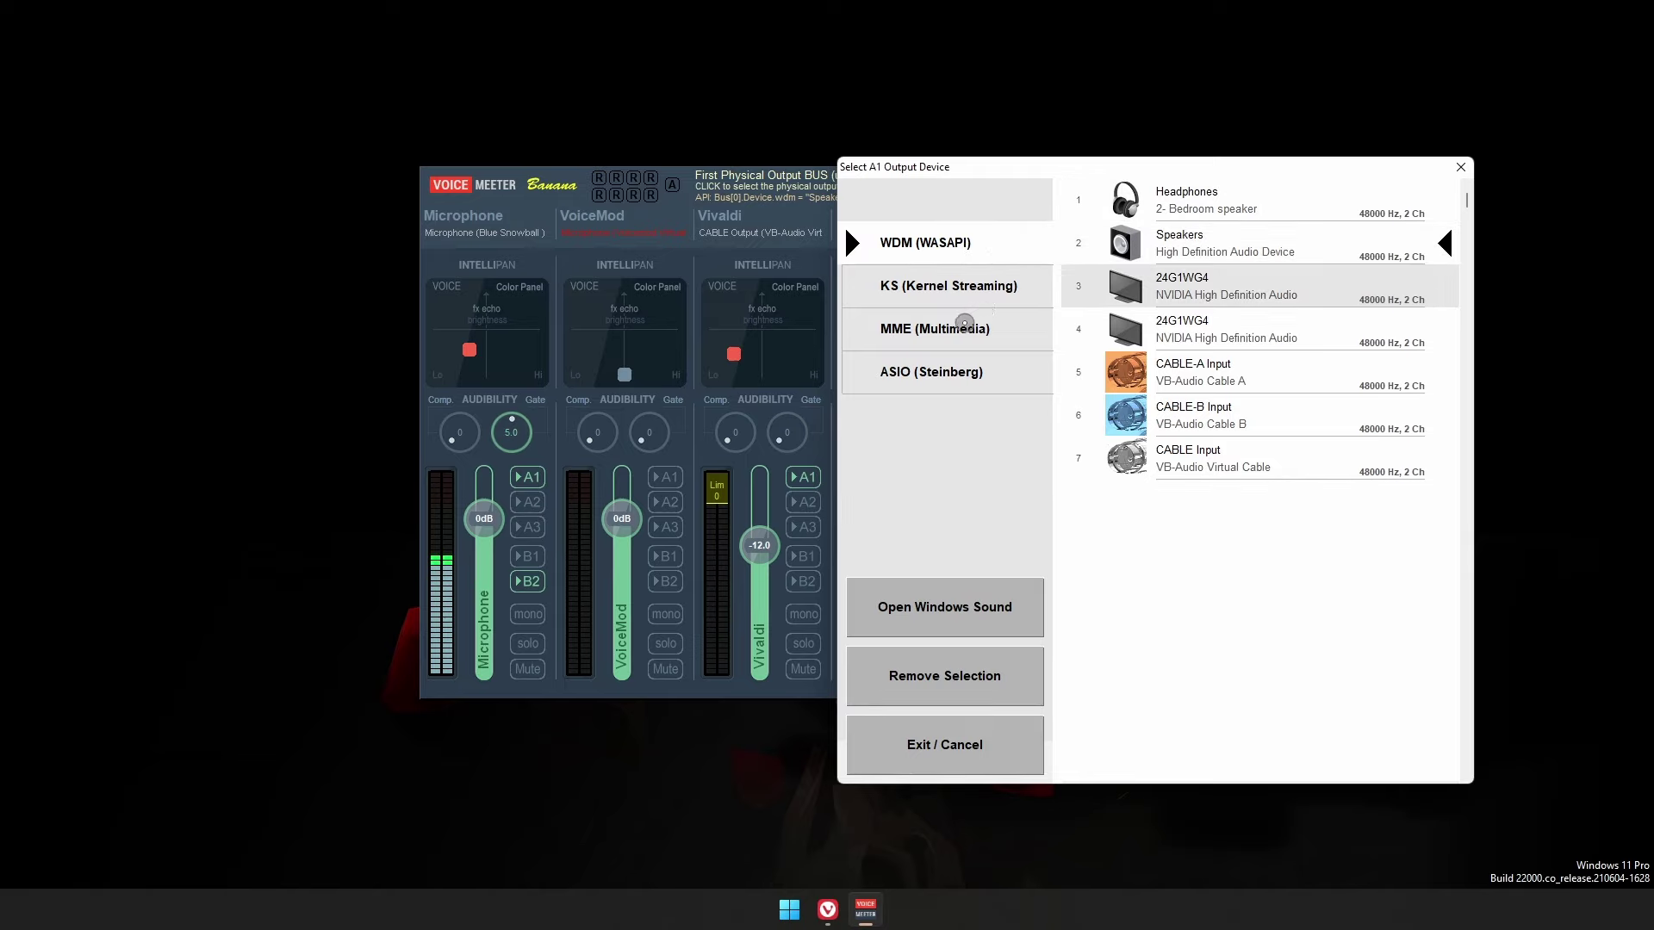
pyautogui.click(964, 325)
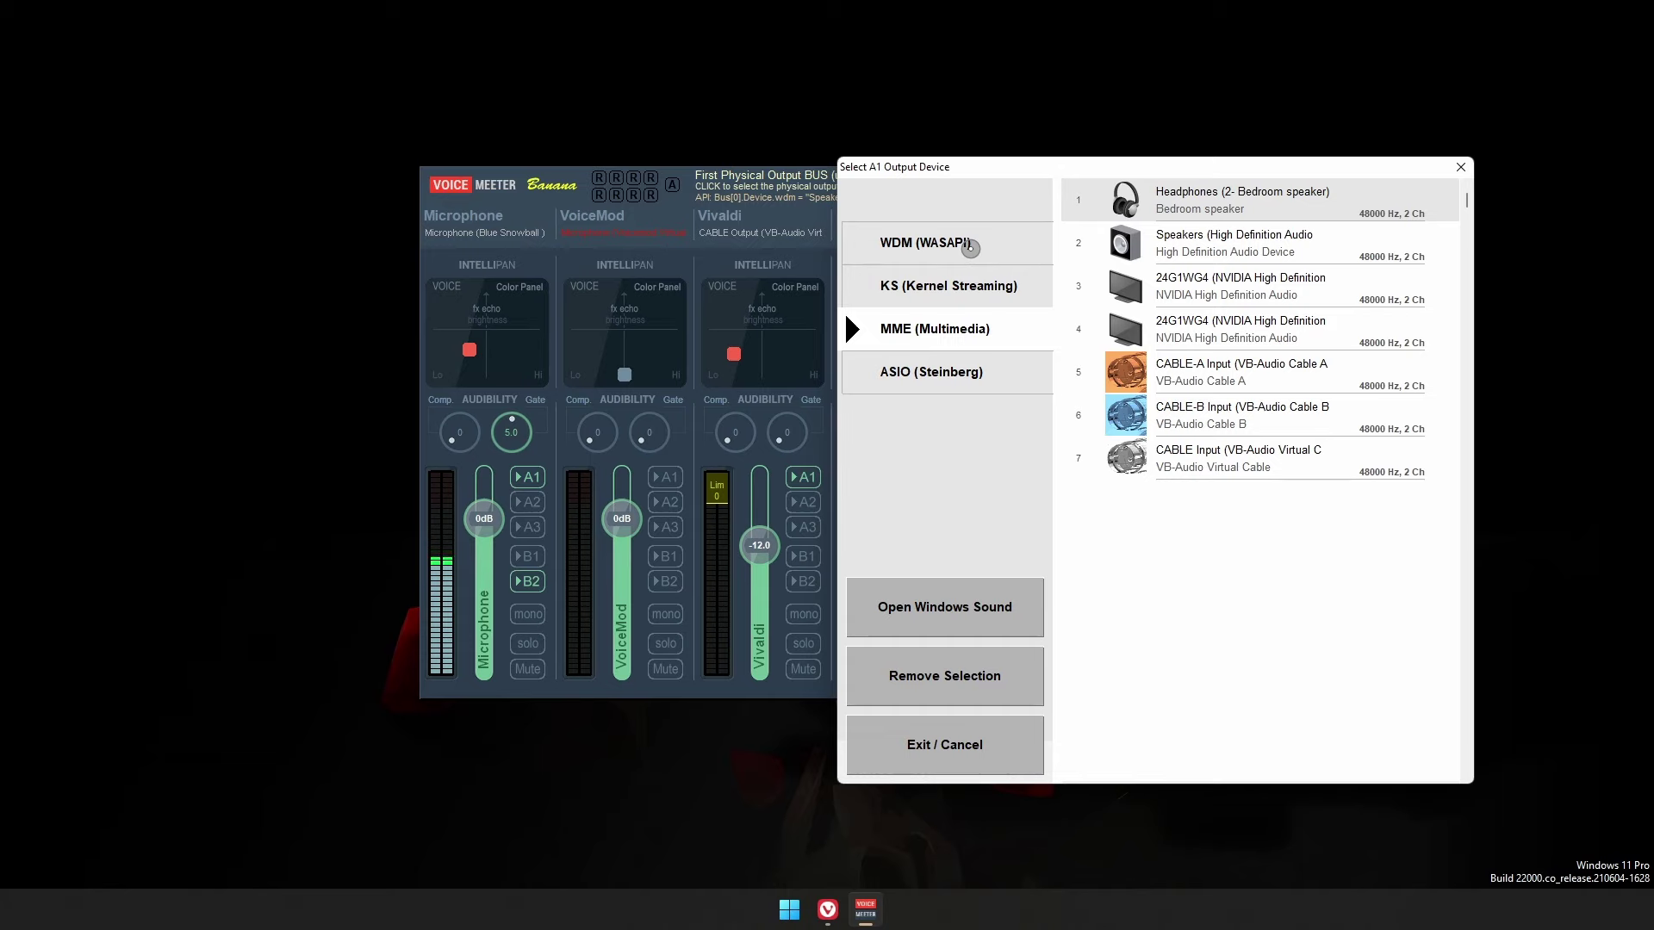
pyautogui.press('Escape')
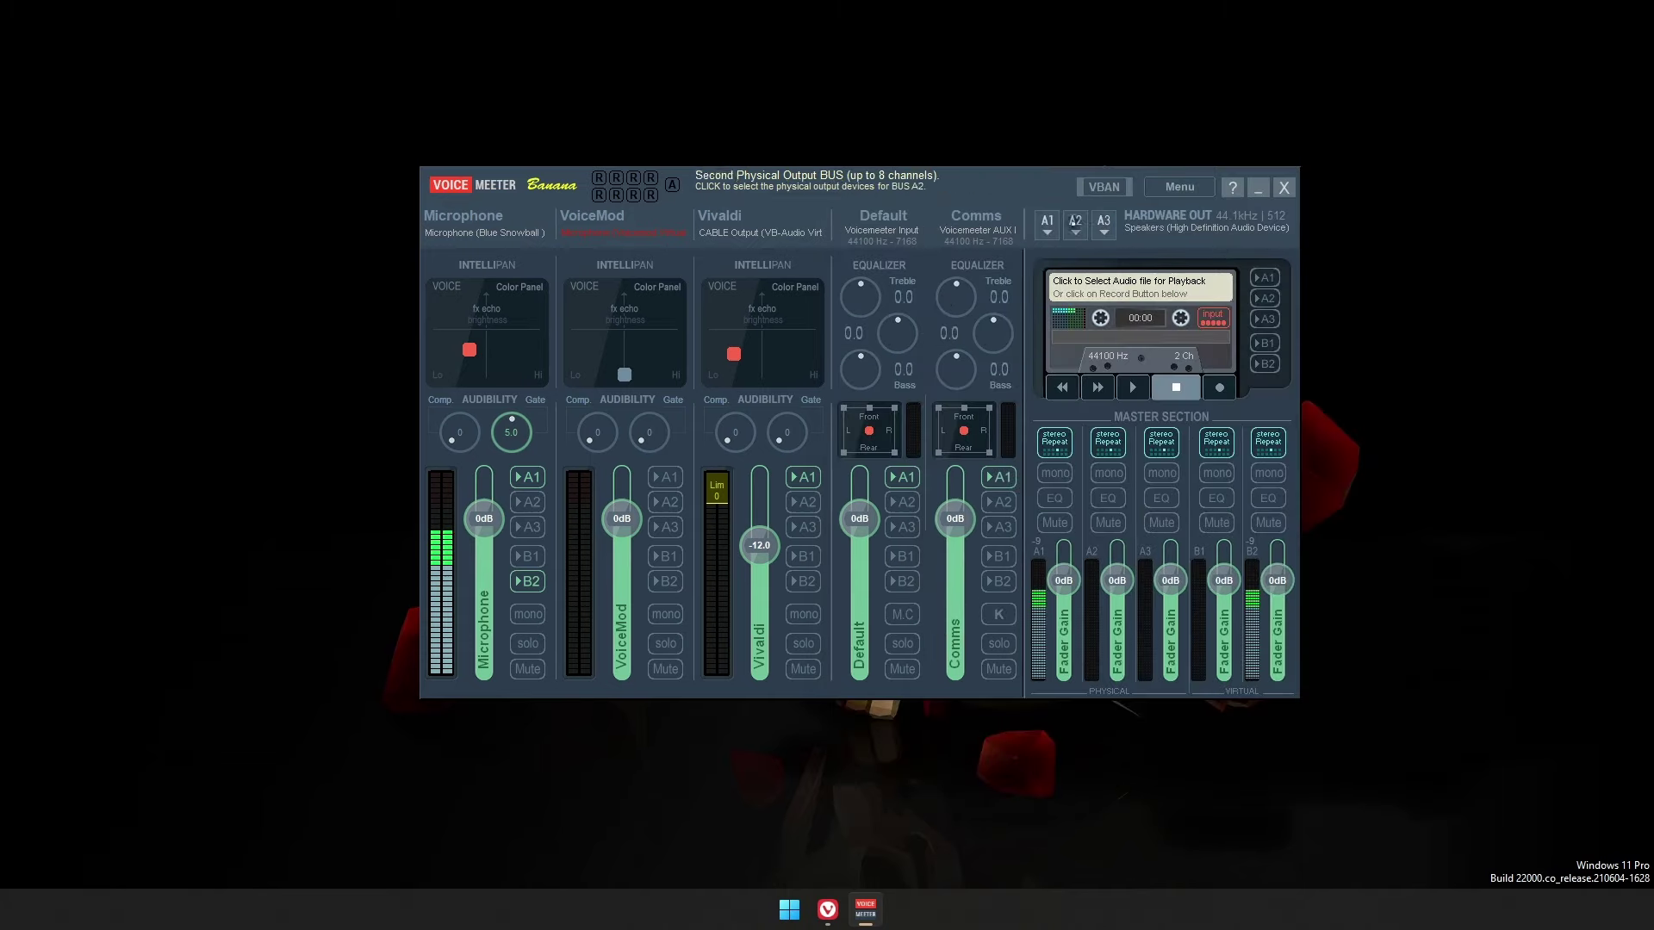
# Step: Route the Default strip to the A1 bus and shift the mixer slightly up-left
pyautogui.click(901, 478)
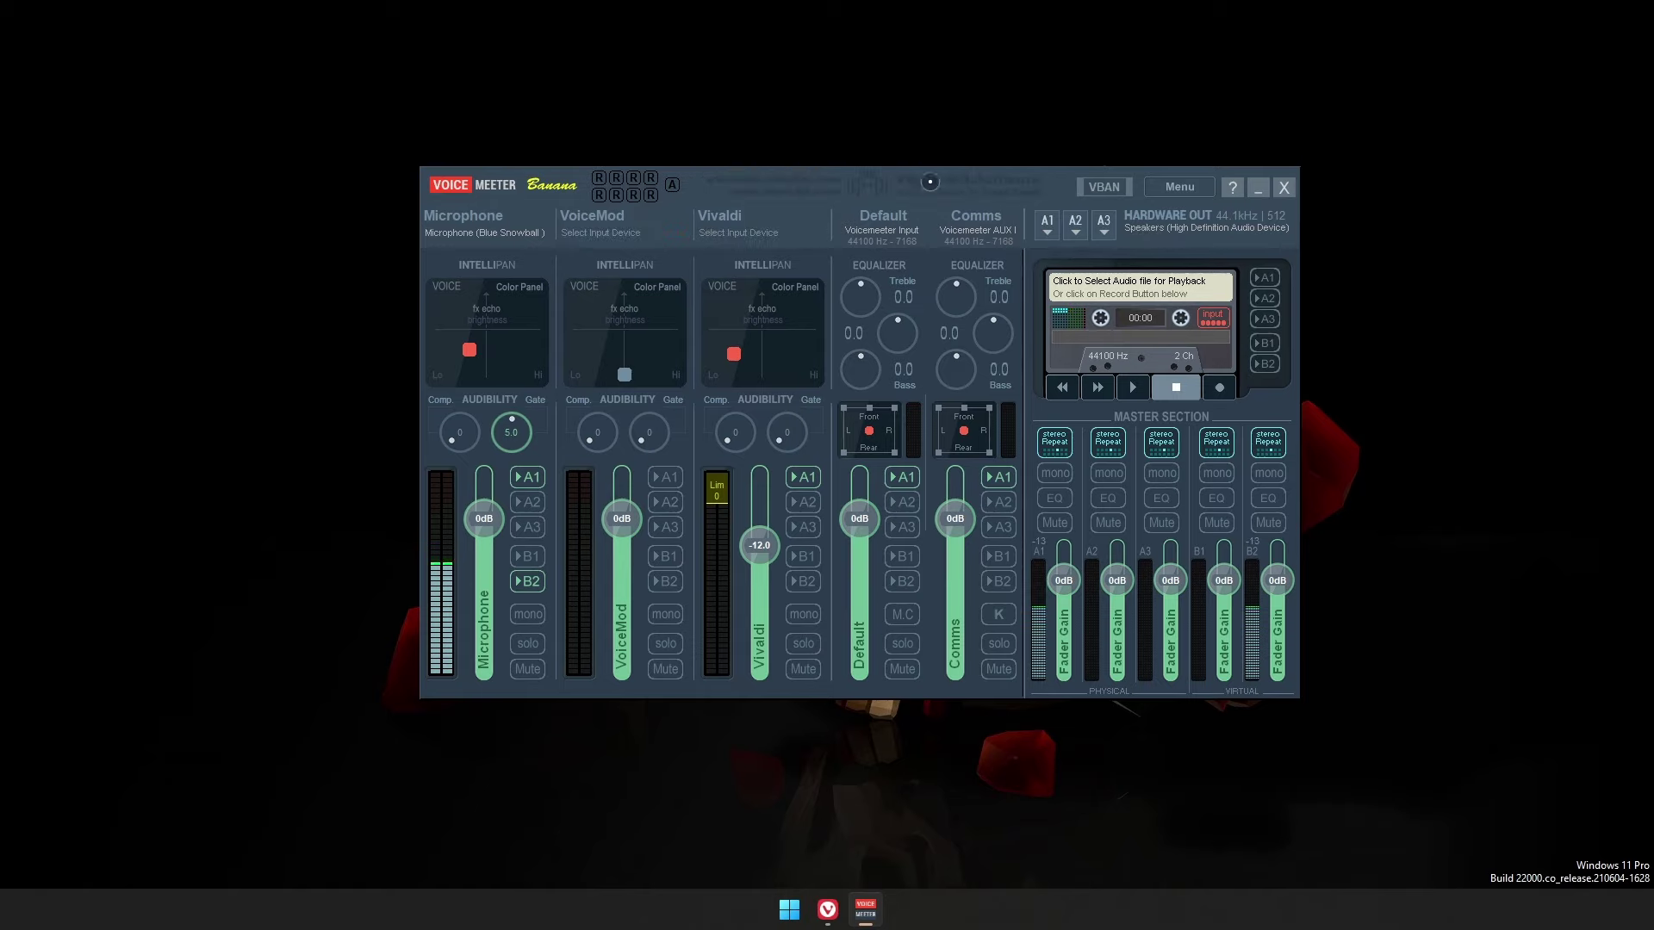
pyautogui.moveTo(727, 185); pyautogui.dragTo(717, 164)
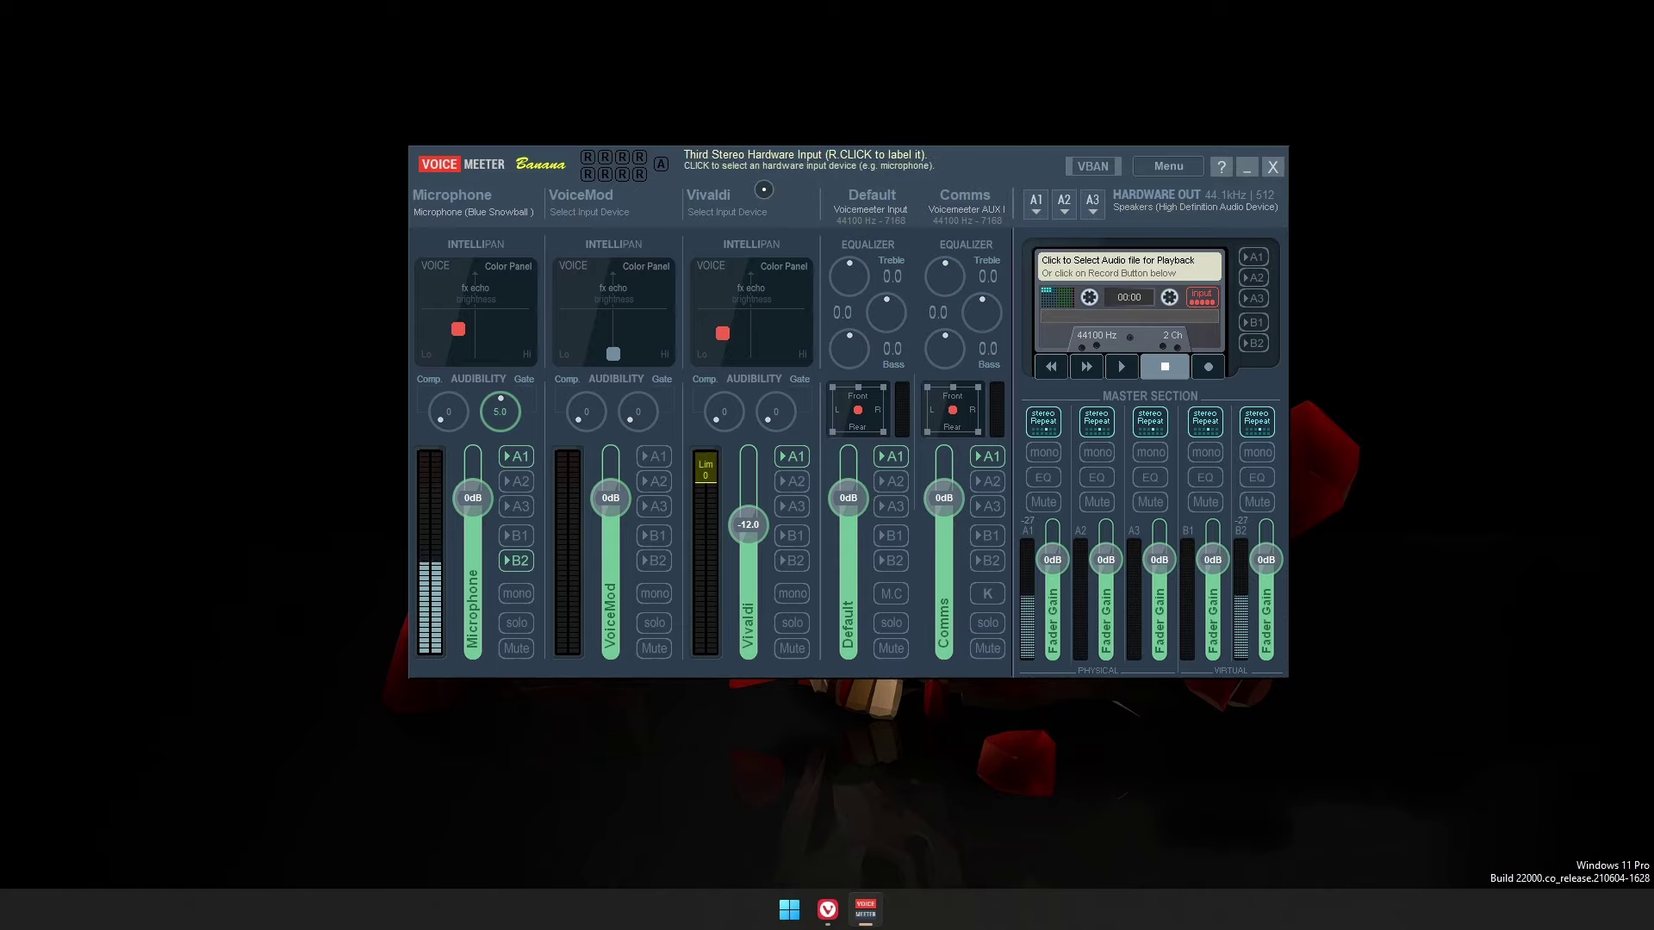
# Step: Set the Vivaldi strip's input to WDM CABLE Output (VB-Audio Virtual Cable)
pyautogui.click(789, 196)
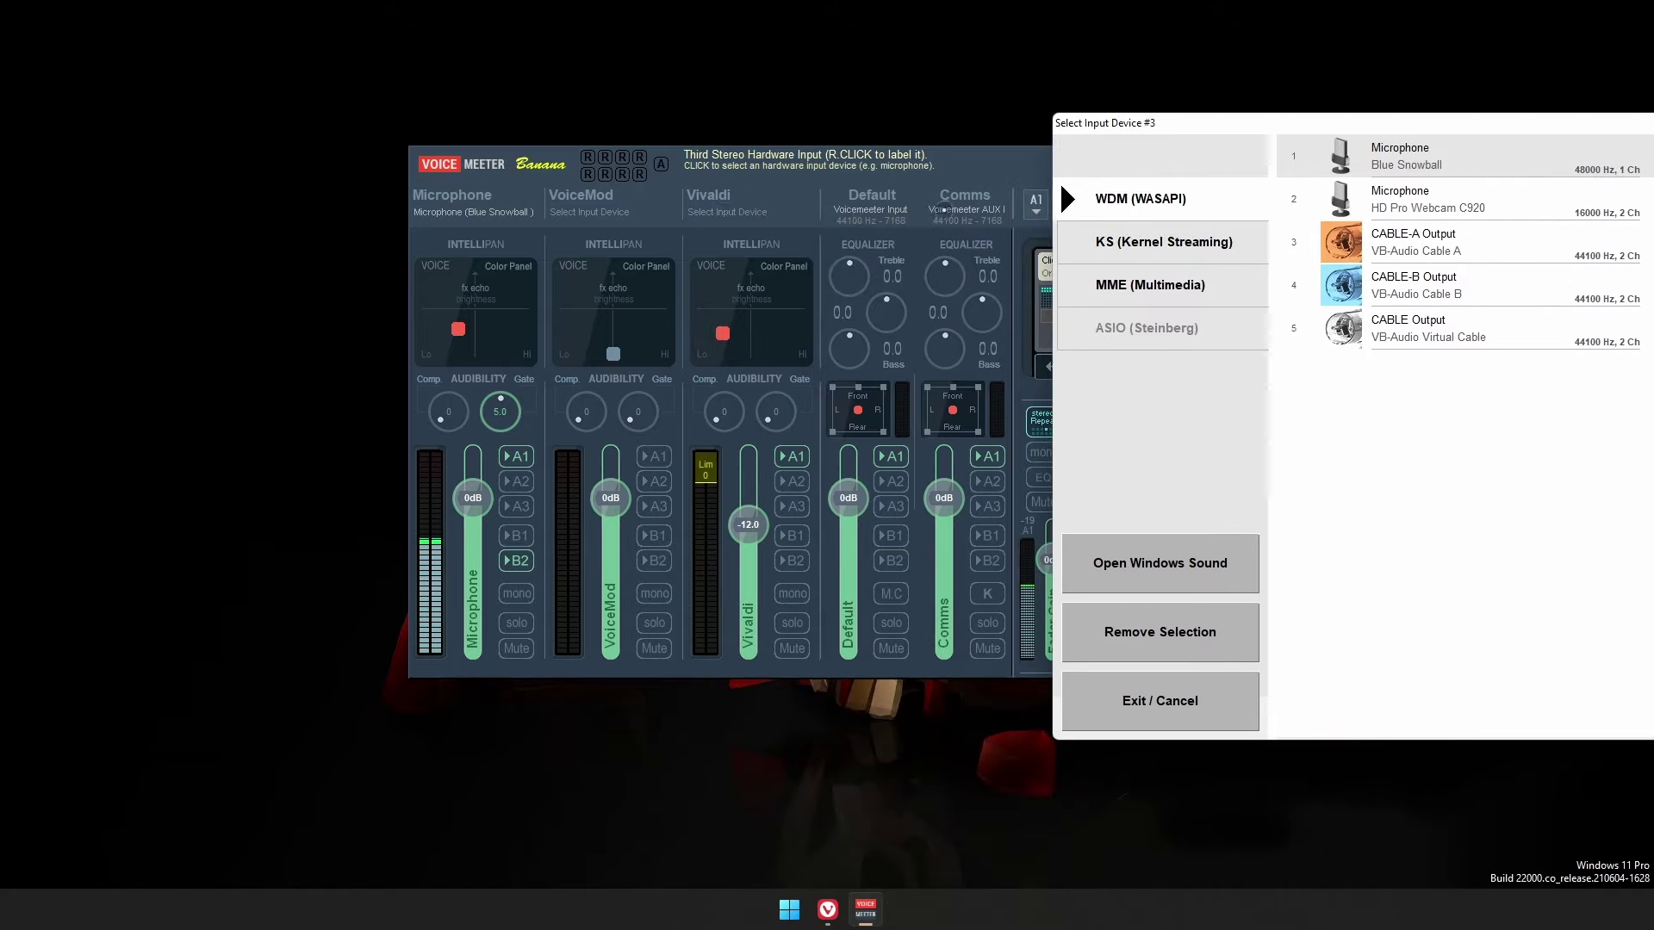
pyautogui.moveTo(1277, 130); pyautogui.dragTo(1096, 118)
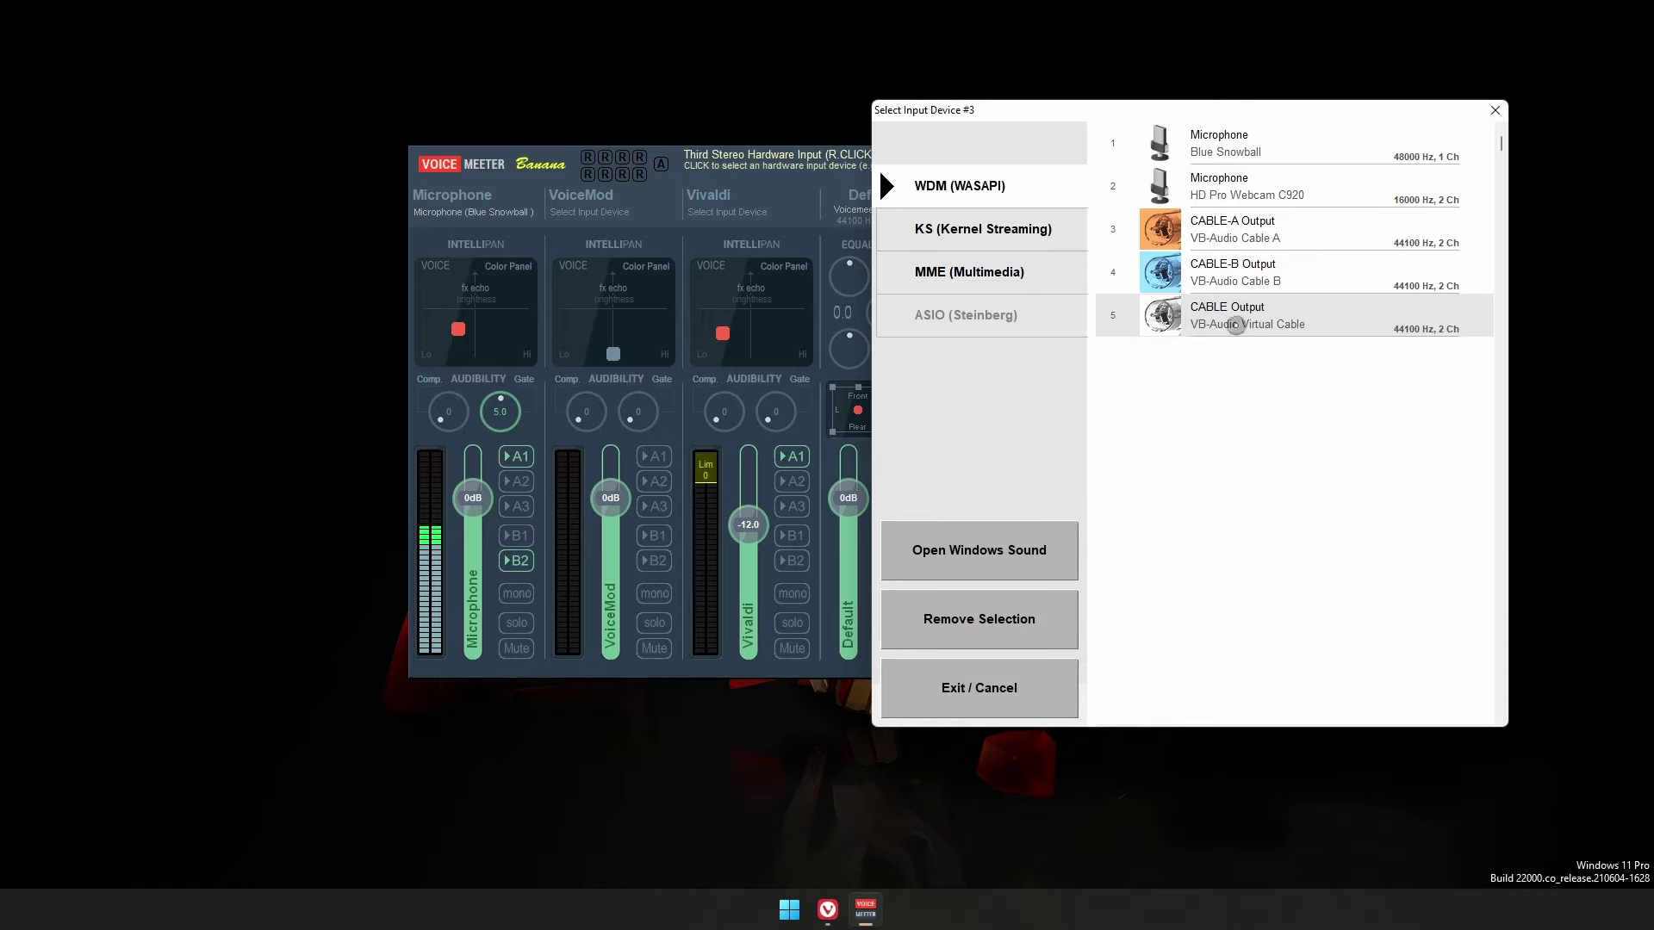
pyautogui.click(1254, 314)
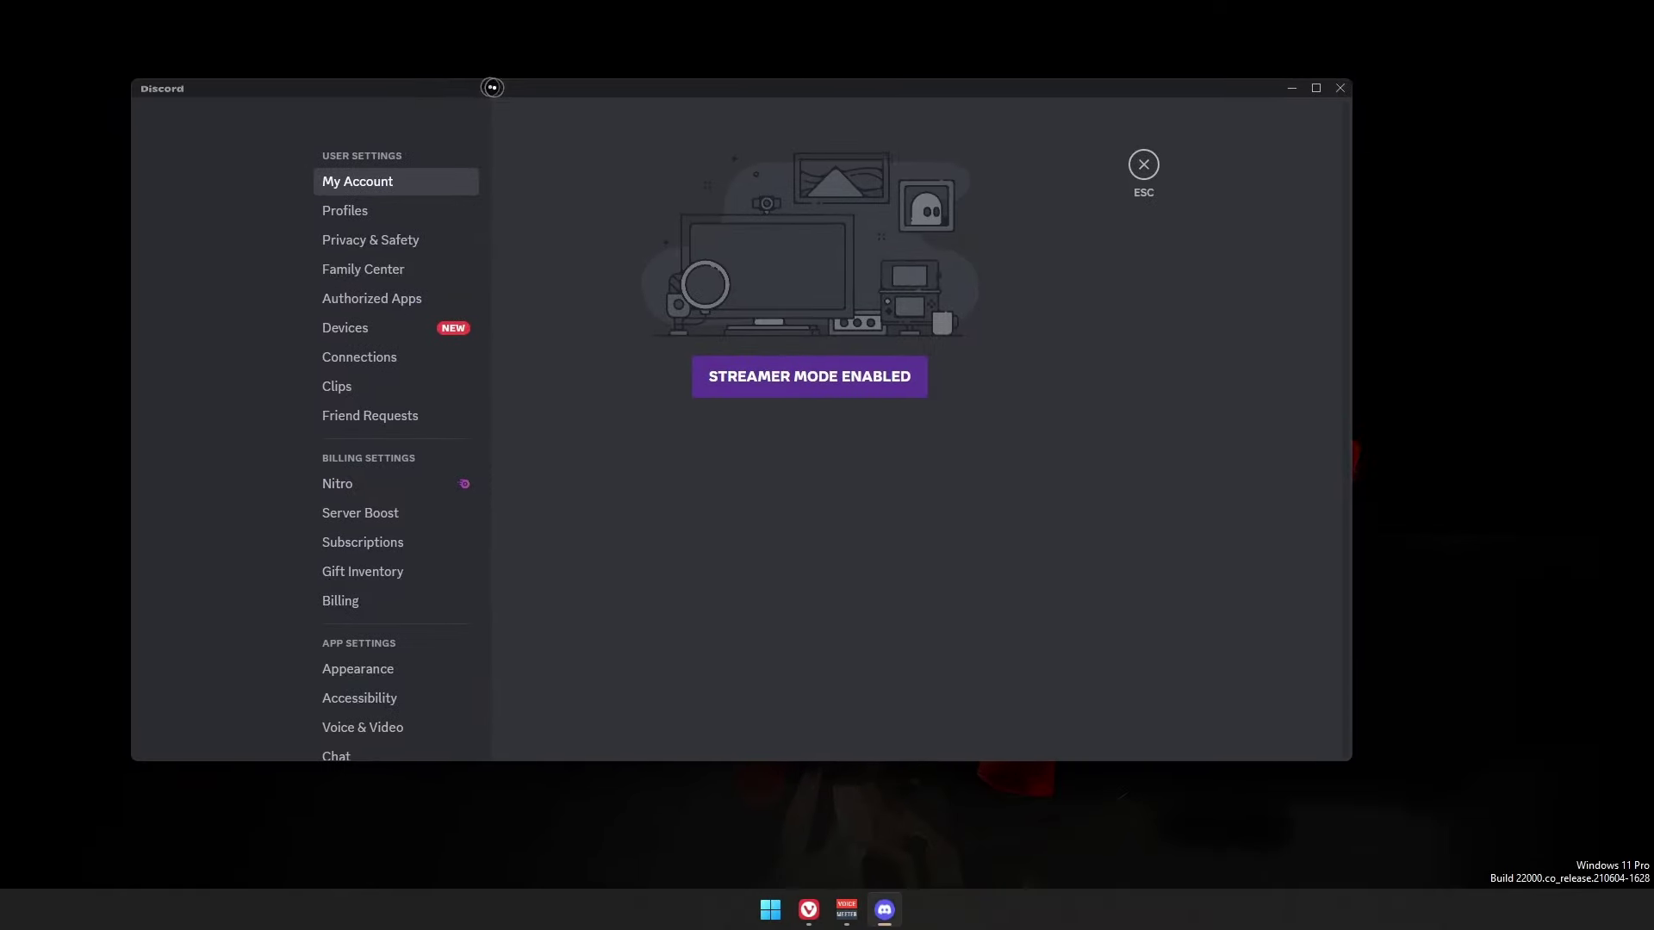
# Step: Go to Voice & Video in Discord's User Settings sidebar
pyautogui.scroll(-2, 448, 616)
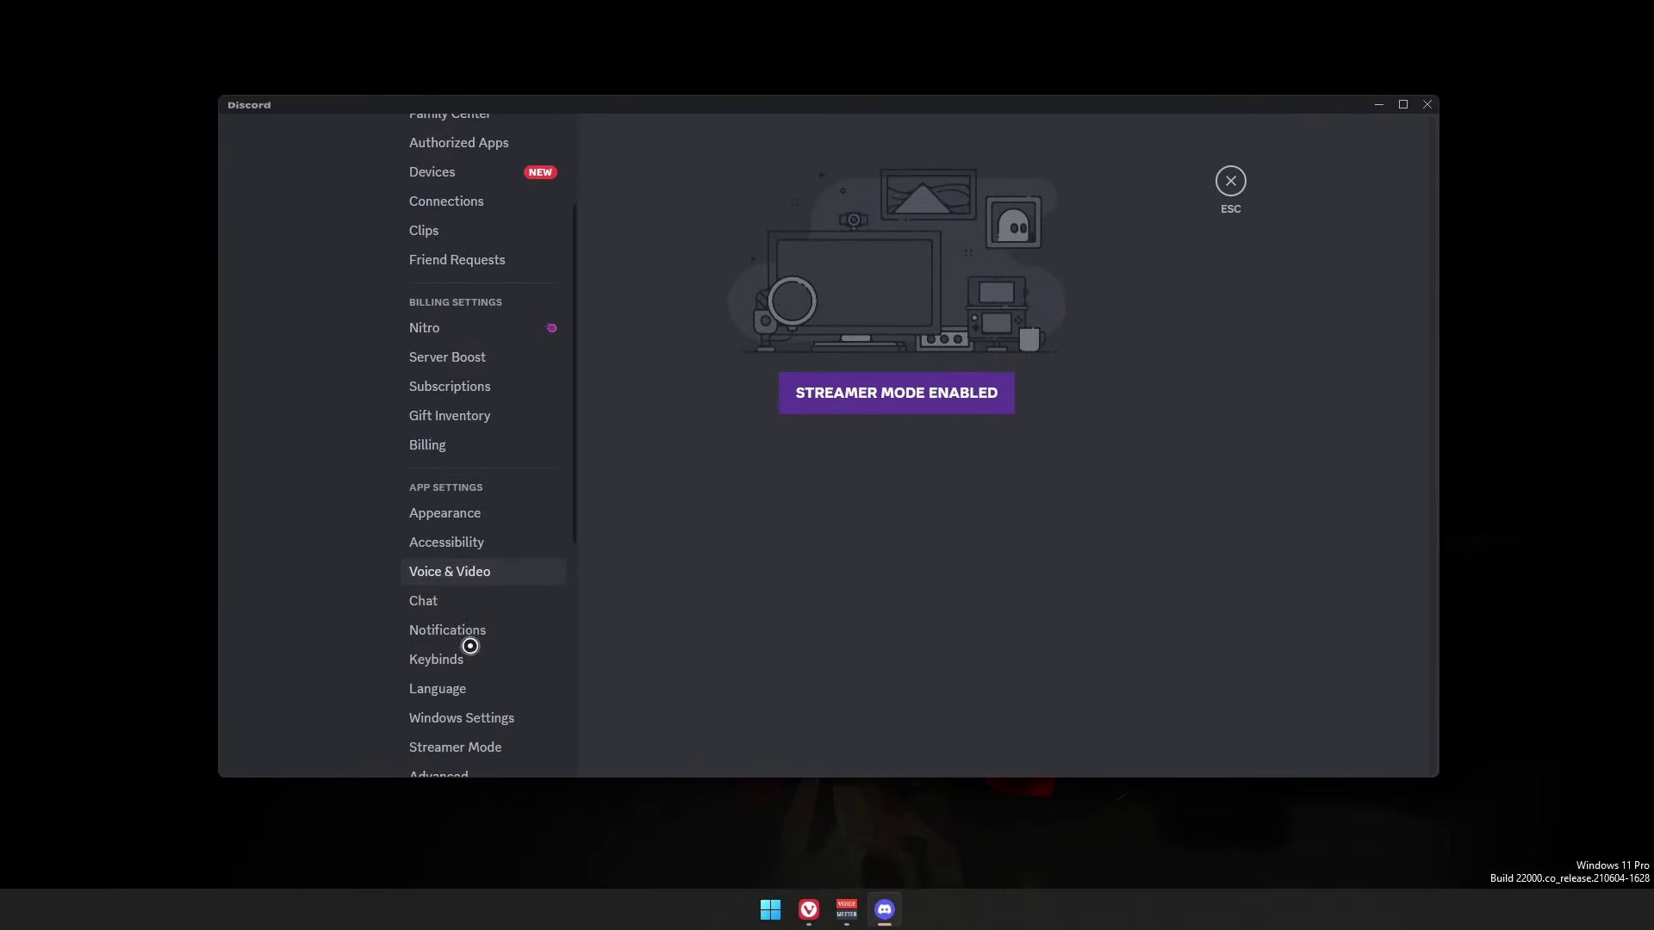
pyautogui.click(483, 572)
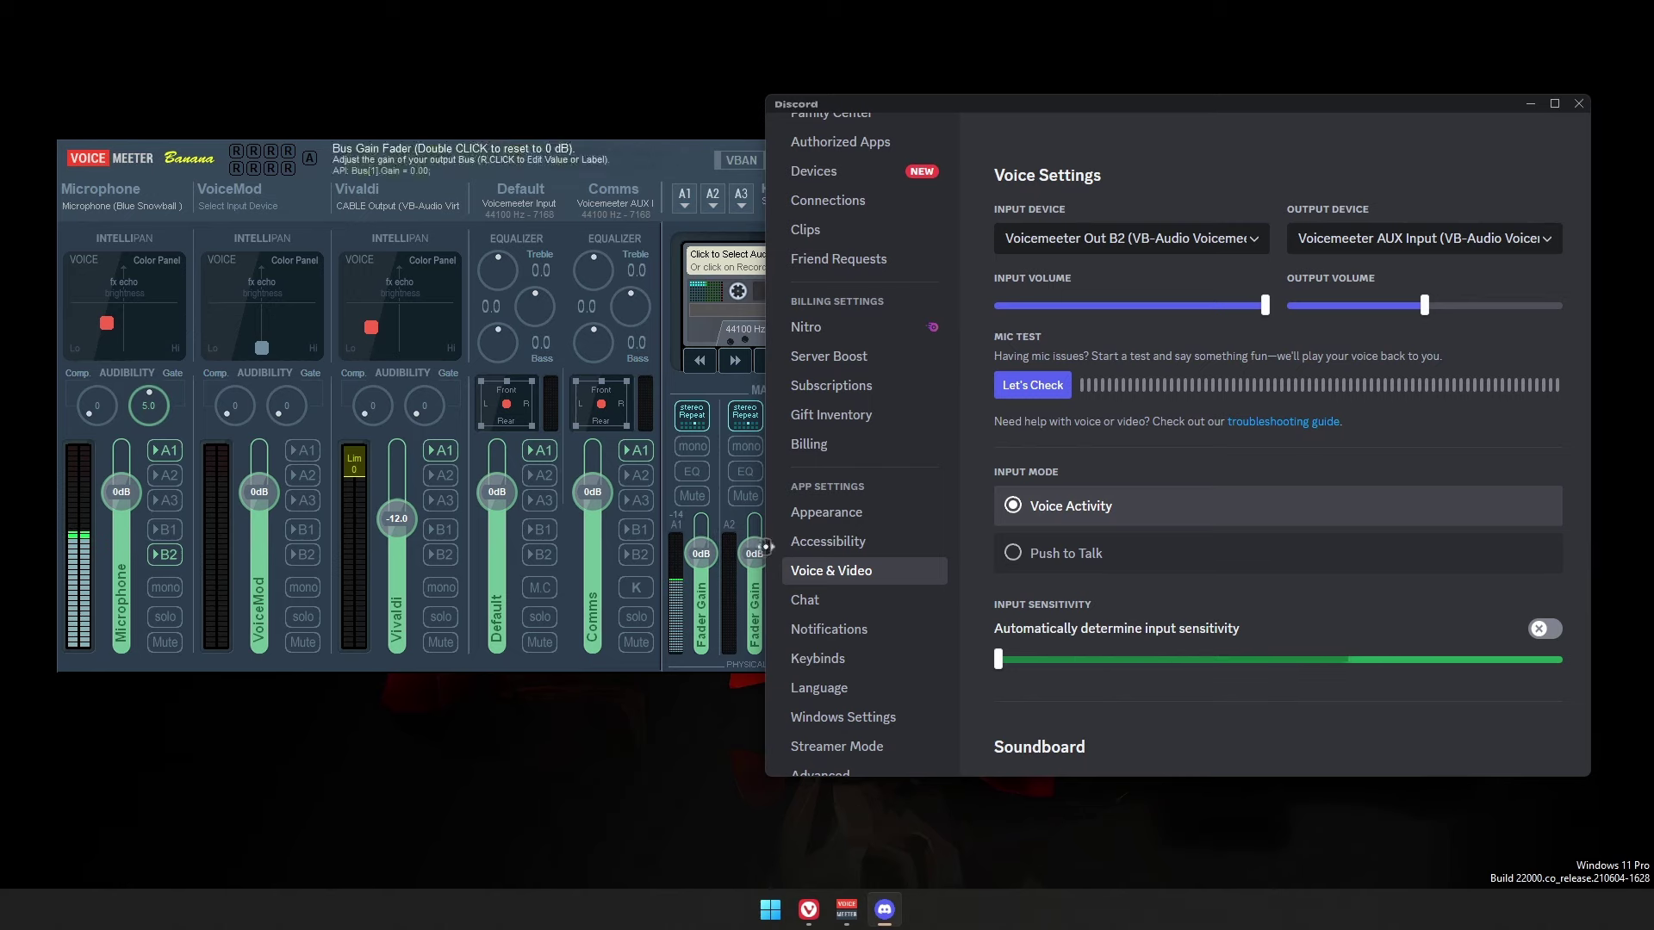
# Step: Switch Discord's input device to Voicemeeter Out B1 (VB-Audio Voicemeeter VAIO)
pyautogui.click(1051, 239)
pyautogui.scroll(-5, 1166, 349)
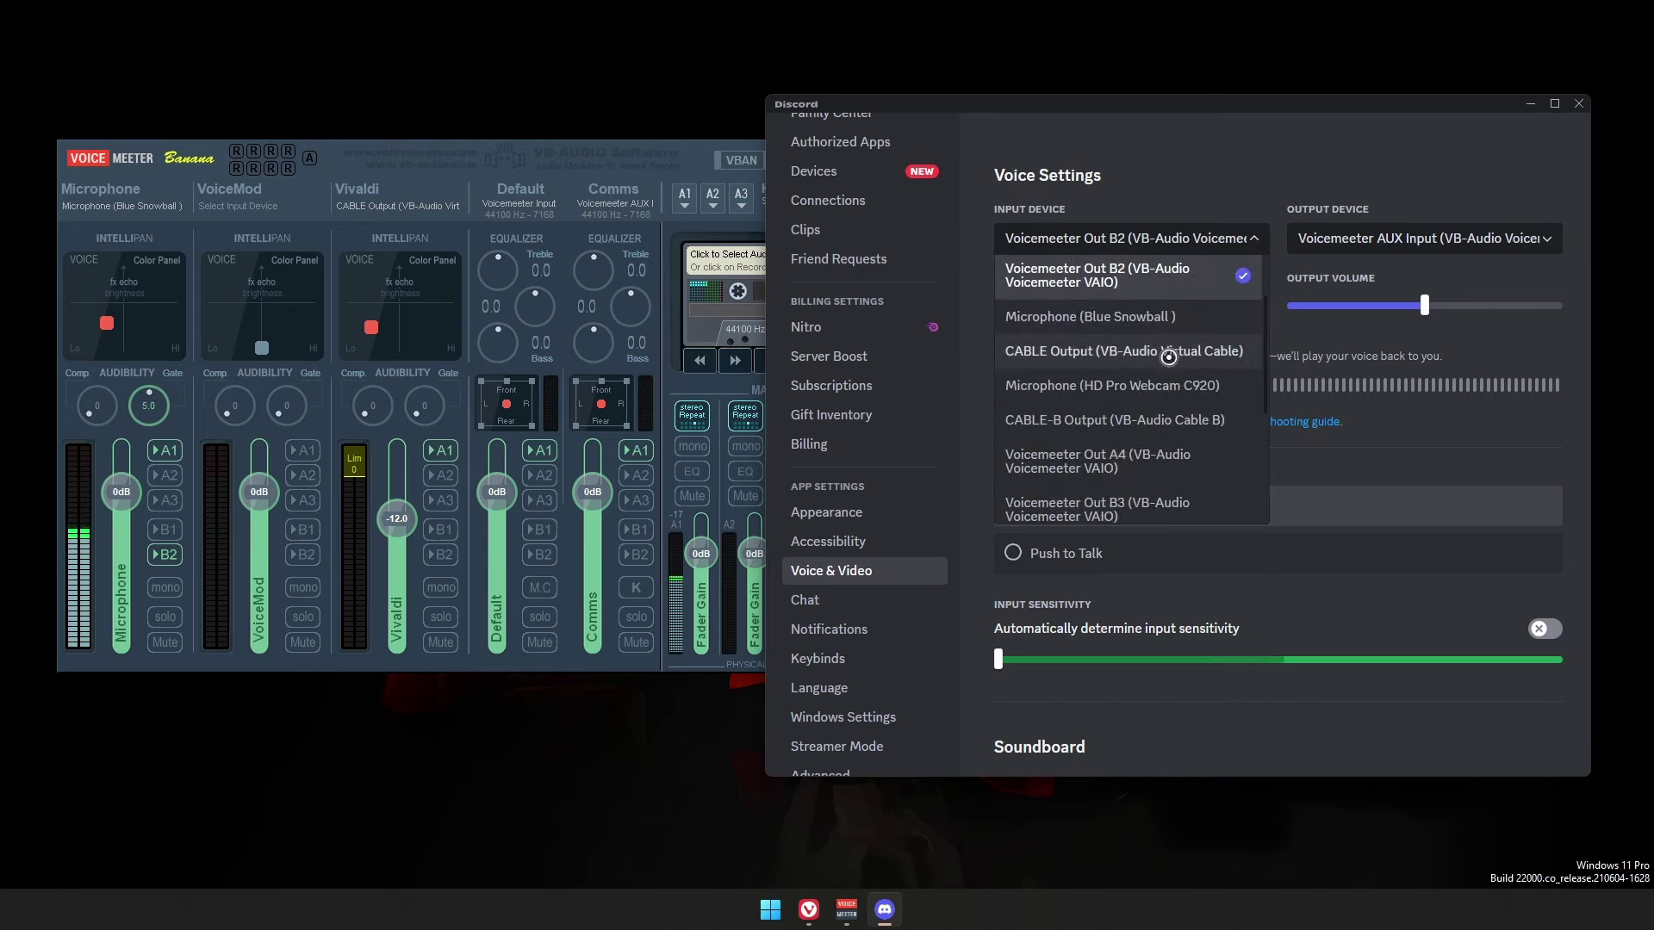
pyautogui.scroll(-2, 1168, 357)
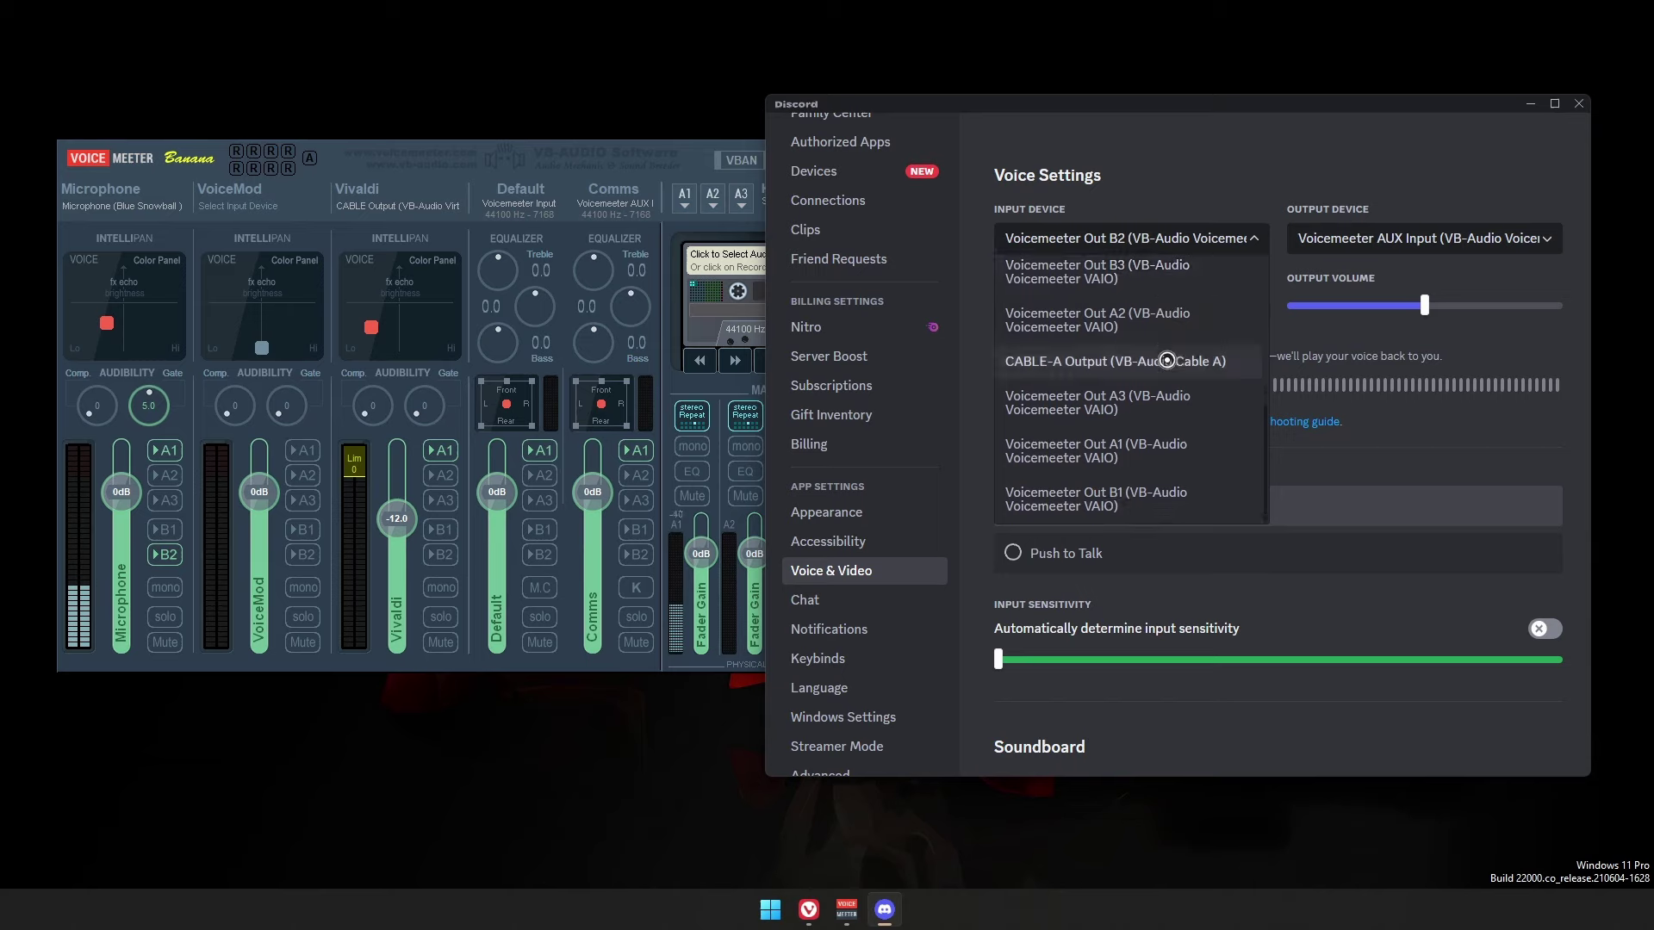
pyautogui.click(1142, 488)
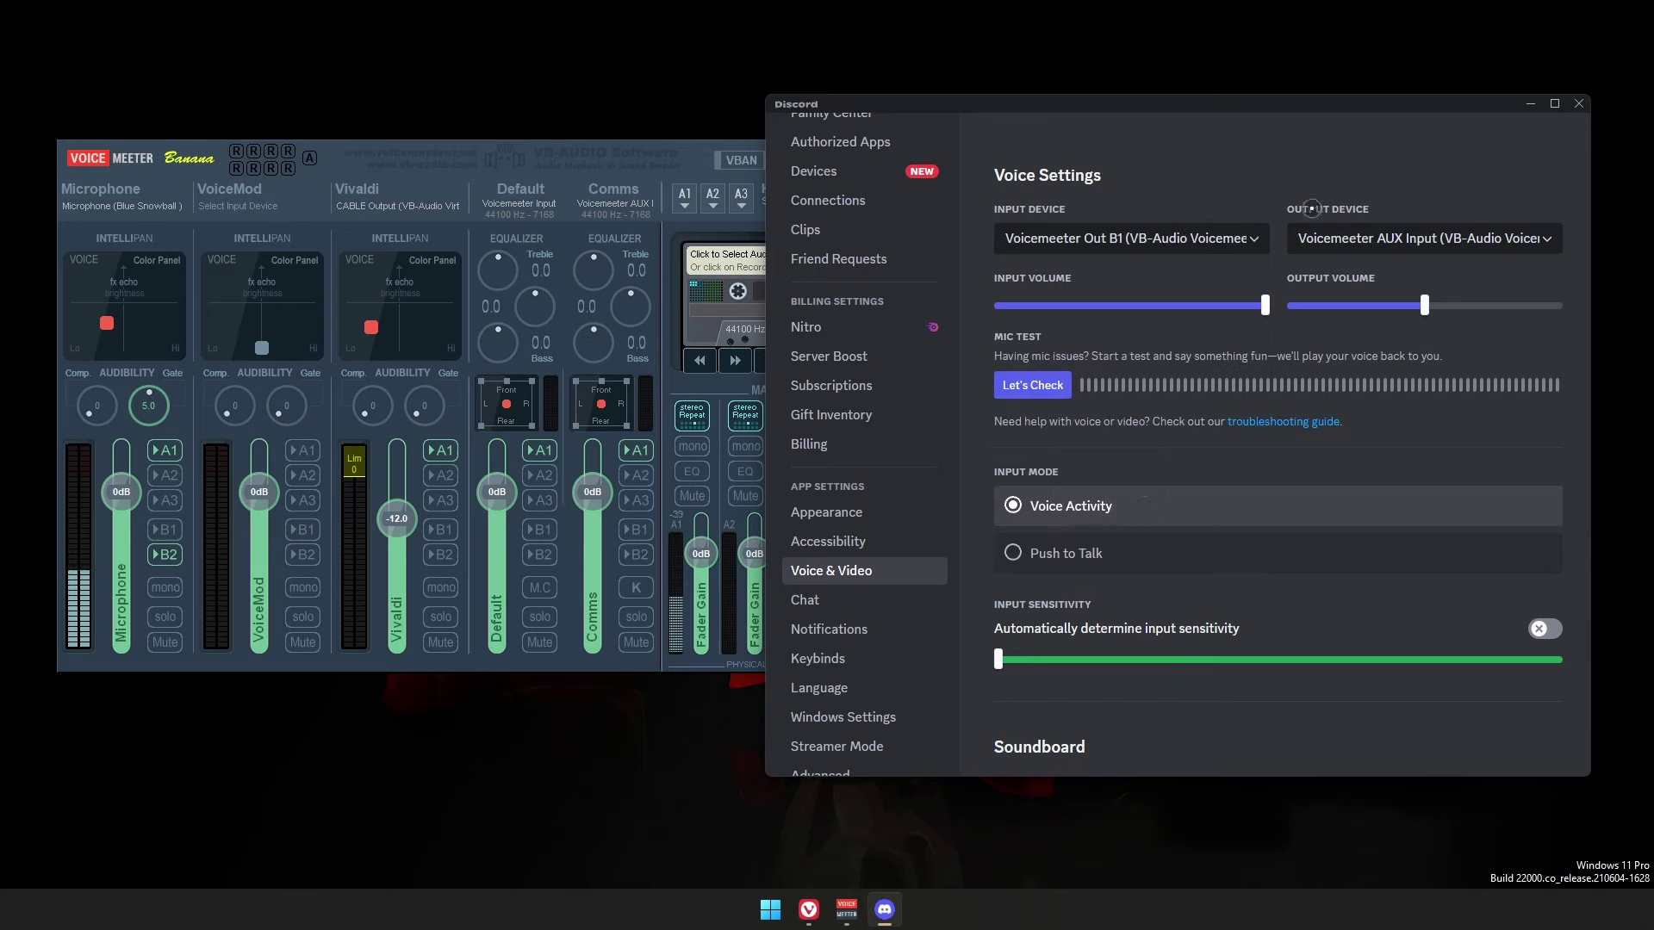
pyautogui.moveTo(1258, 99)
pyautogui.mouseDown()
pyautogui.moveTo(1335, 197)
pyautogui.moveTo(1312, 149)
pyautogui.moveTo(1259, 107)
pyautogui.mouseUp()
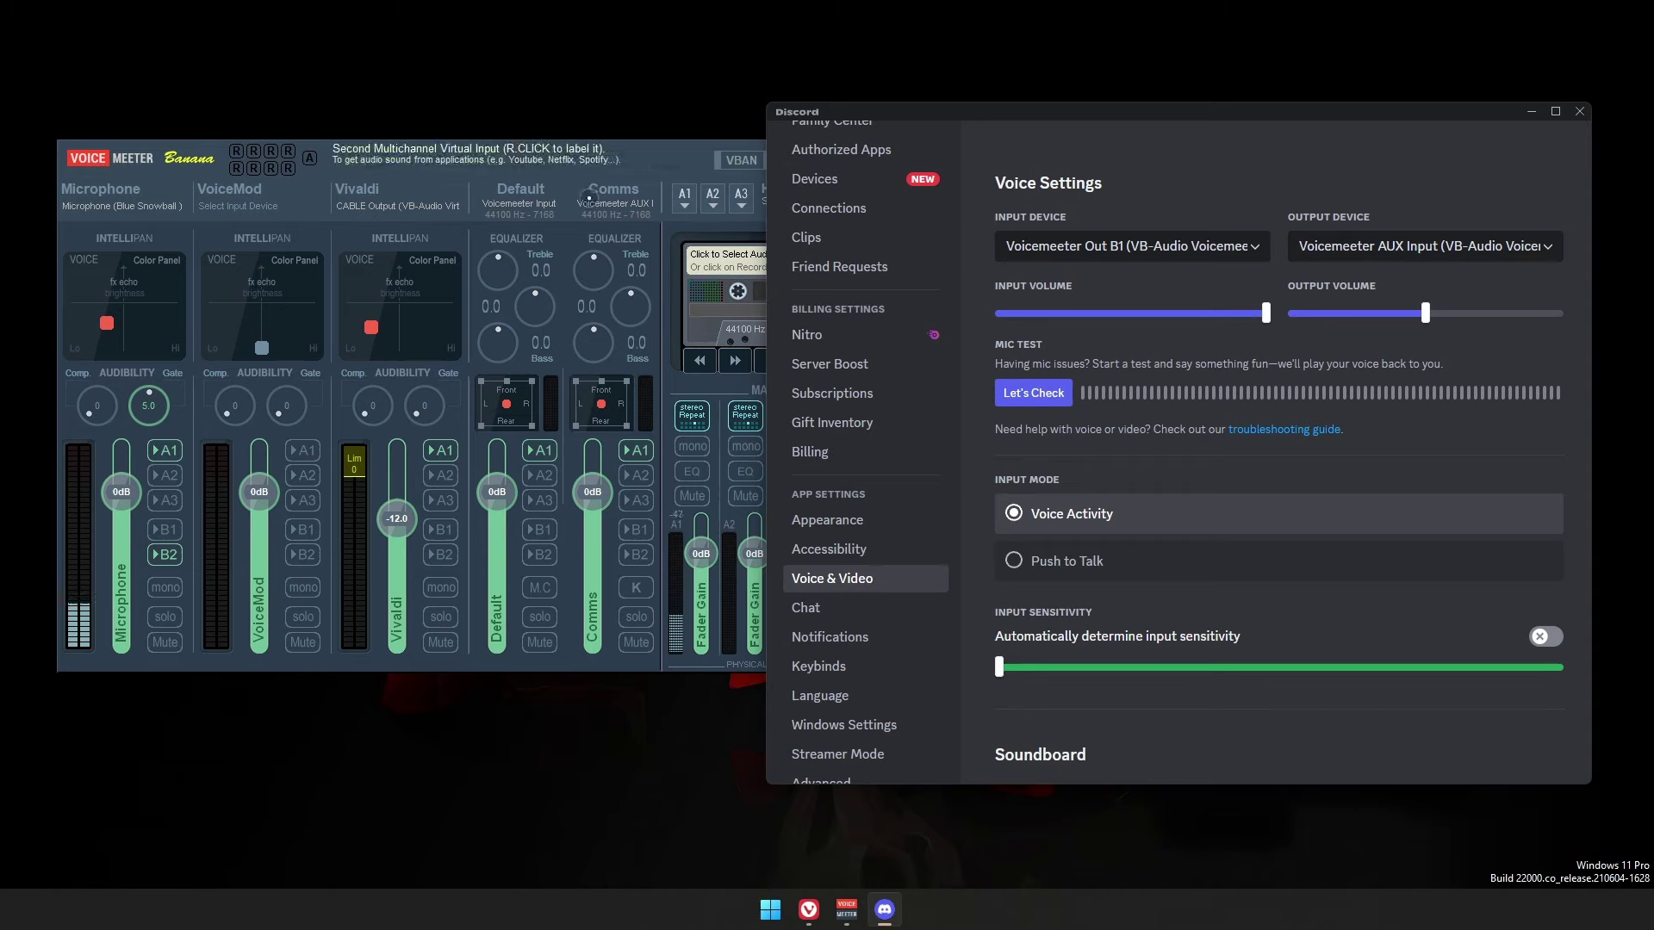
pyautogui.click(1353, 236)
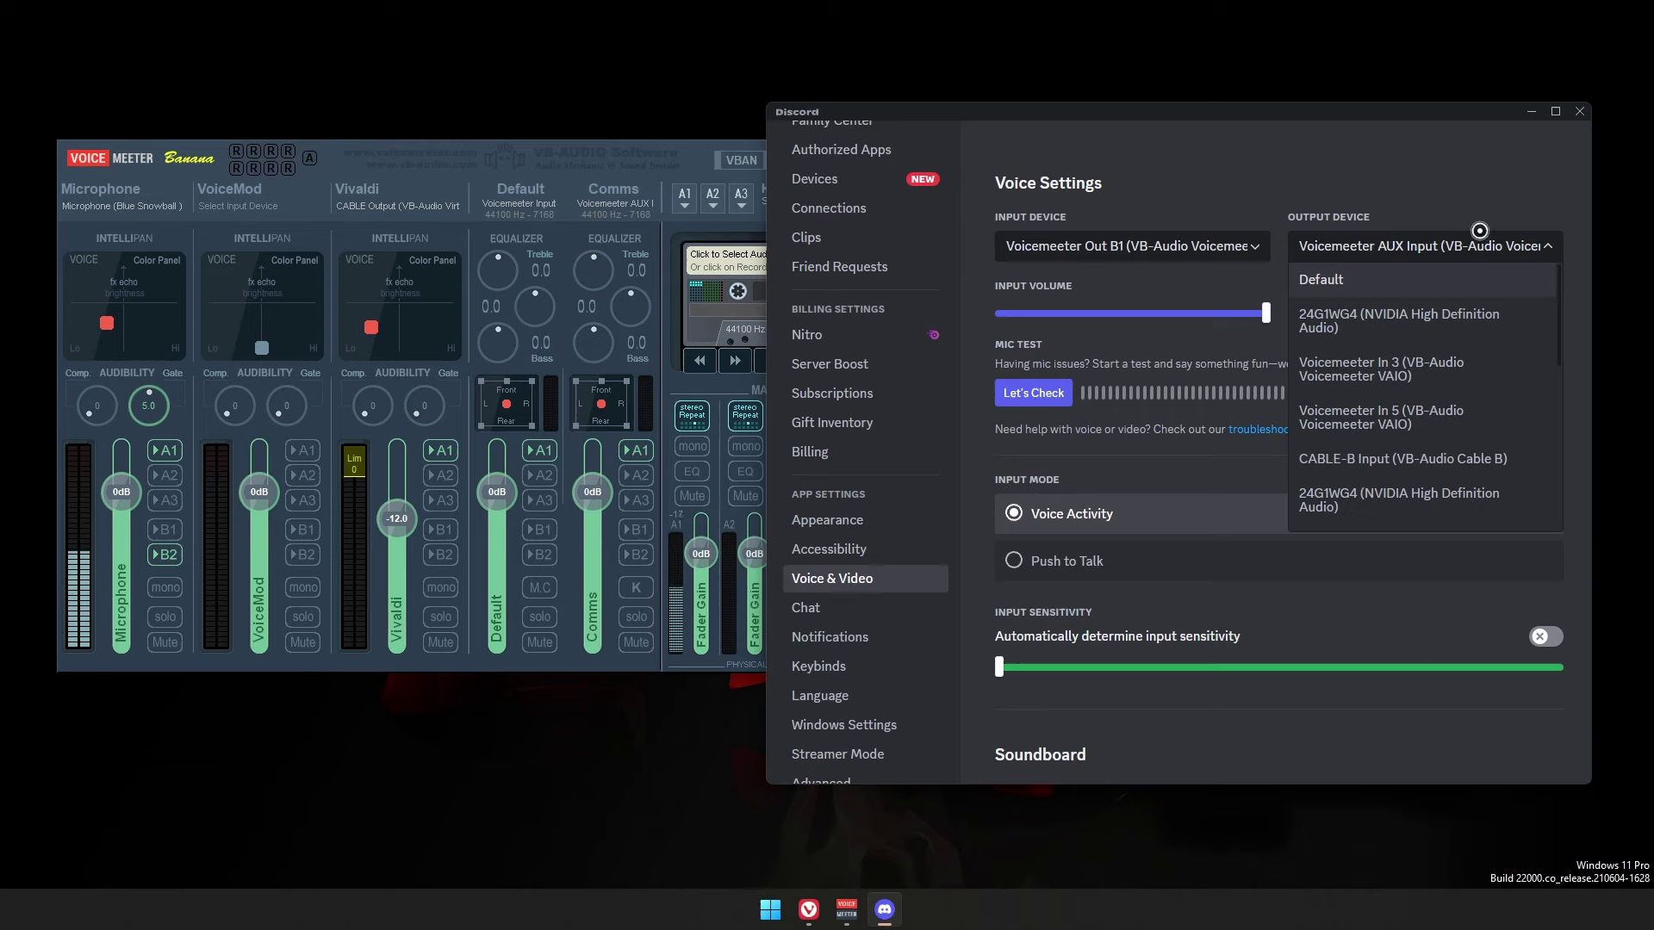
pyautogui.scroll(-5, 1413, 286)
pyautogui.scroll(-2, 1413, 286)
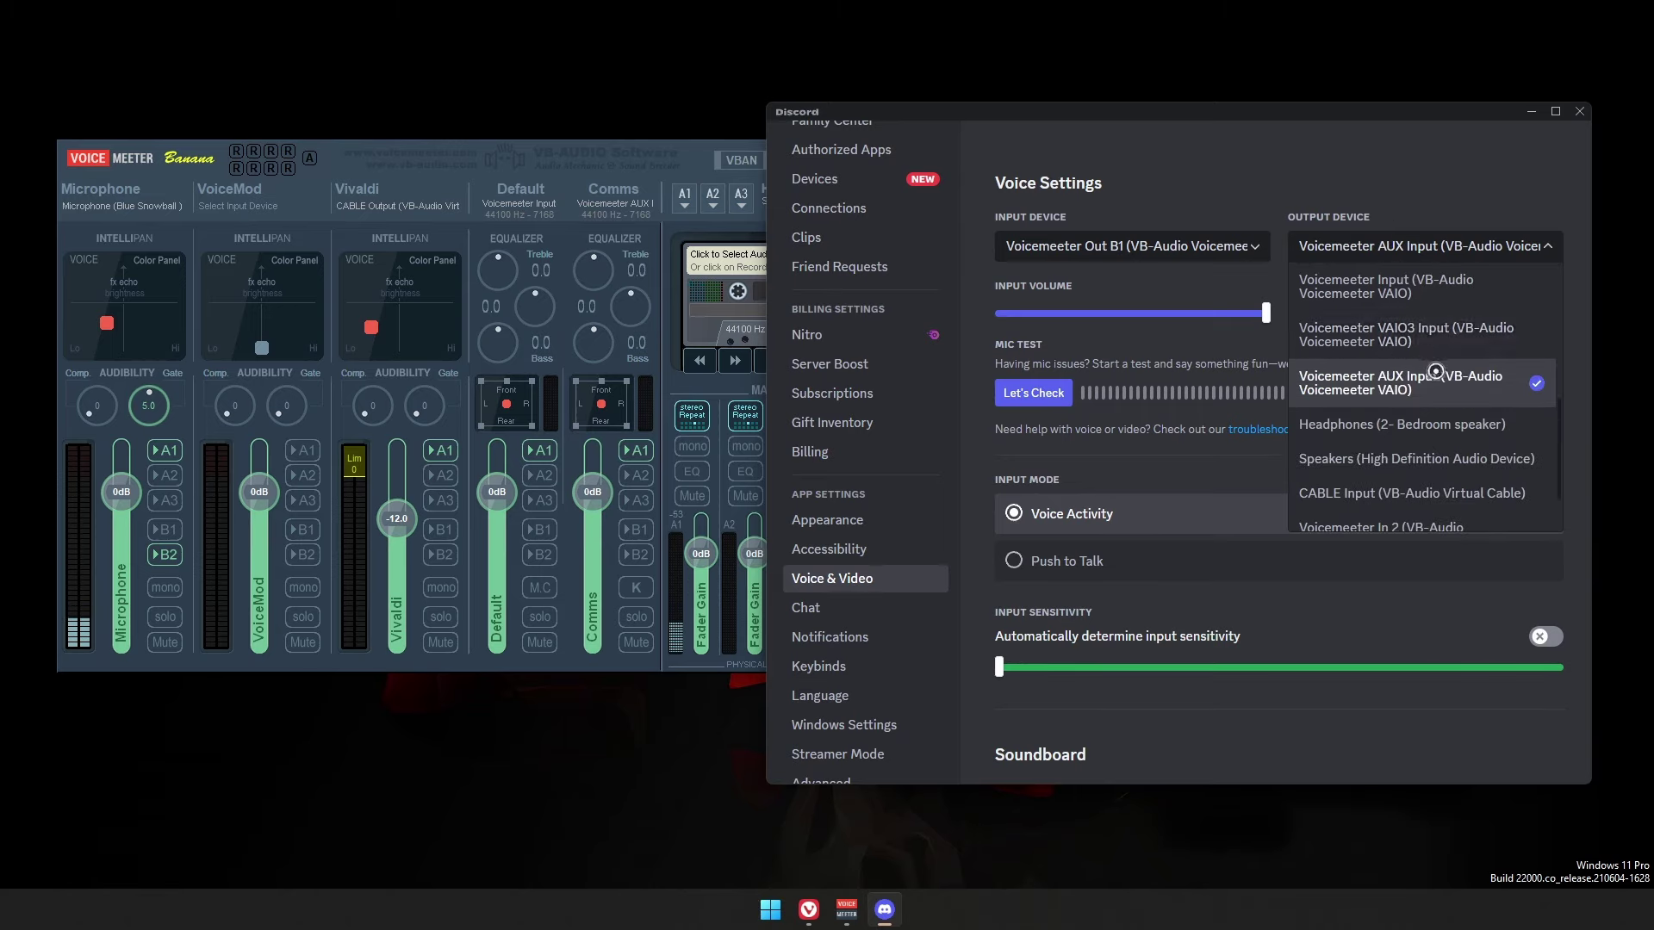
pyautogui.click(1430, 381)
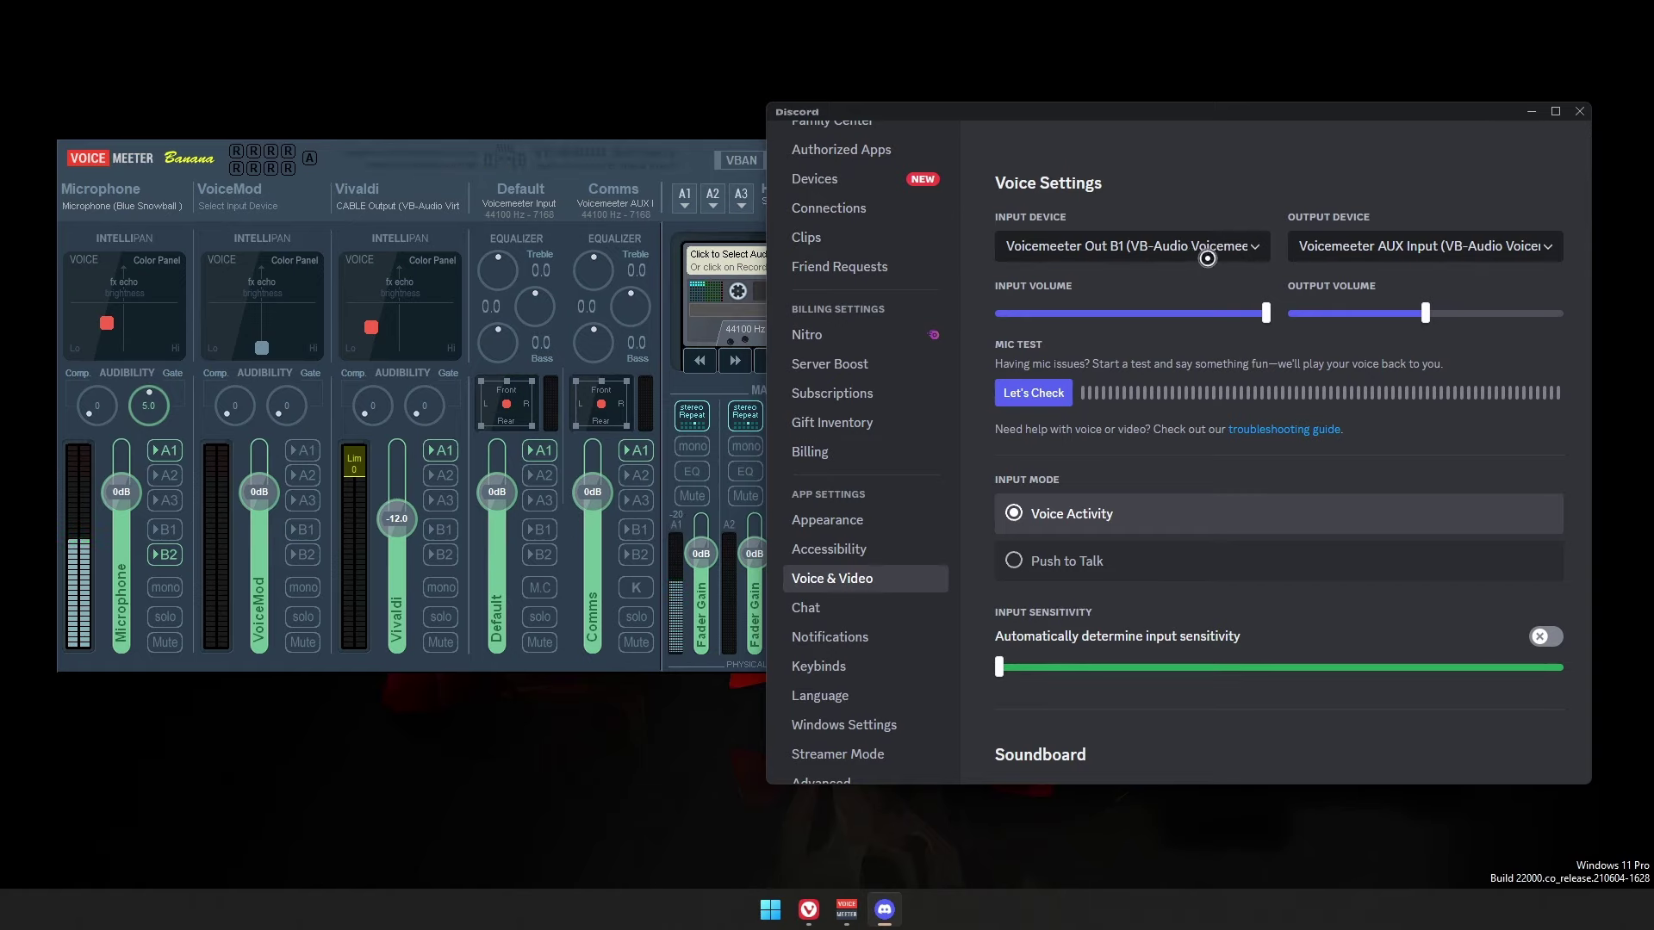
pyautogui.moveTo(1082, 112)
pyautogui.mouseDown()
pyautogui.moveTo(1055, 110)
pyautogui.moveTo(1073, 100)
pyautogui.mouseUp()
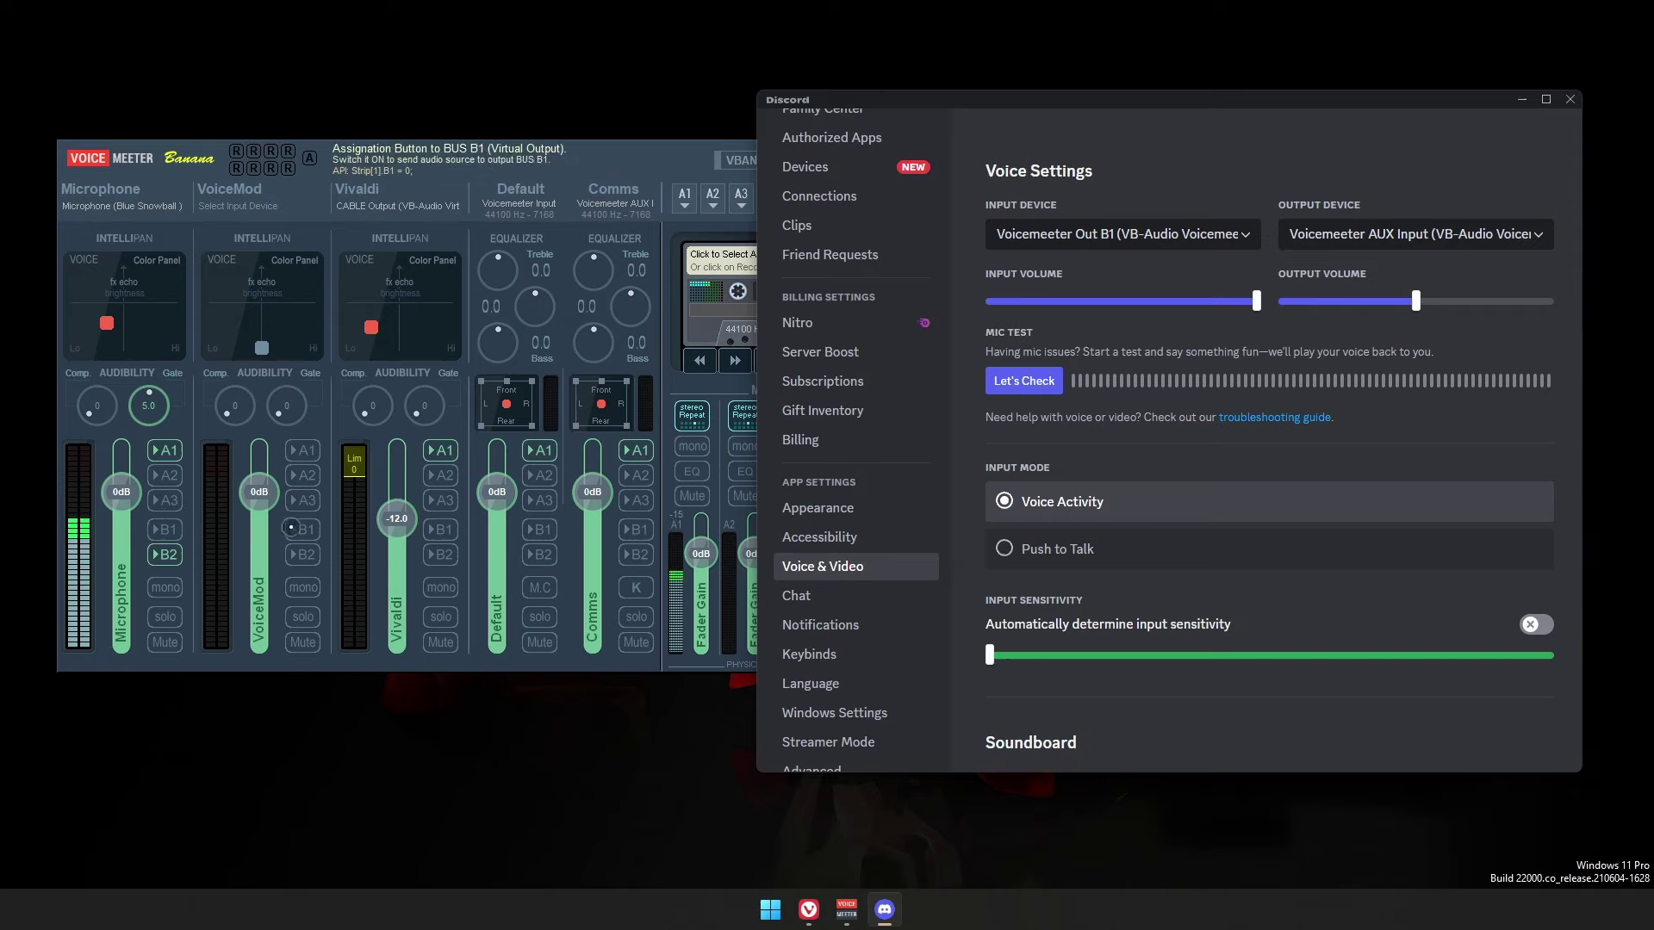
pyautogui.click(171, 528)
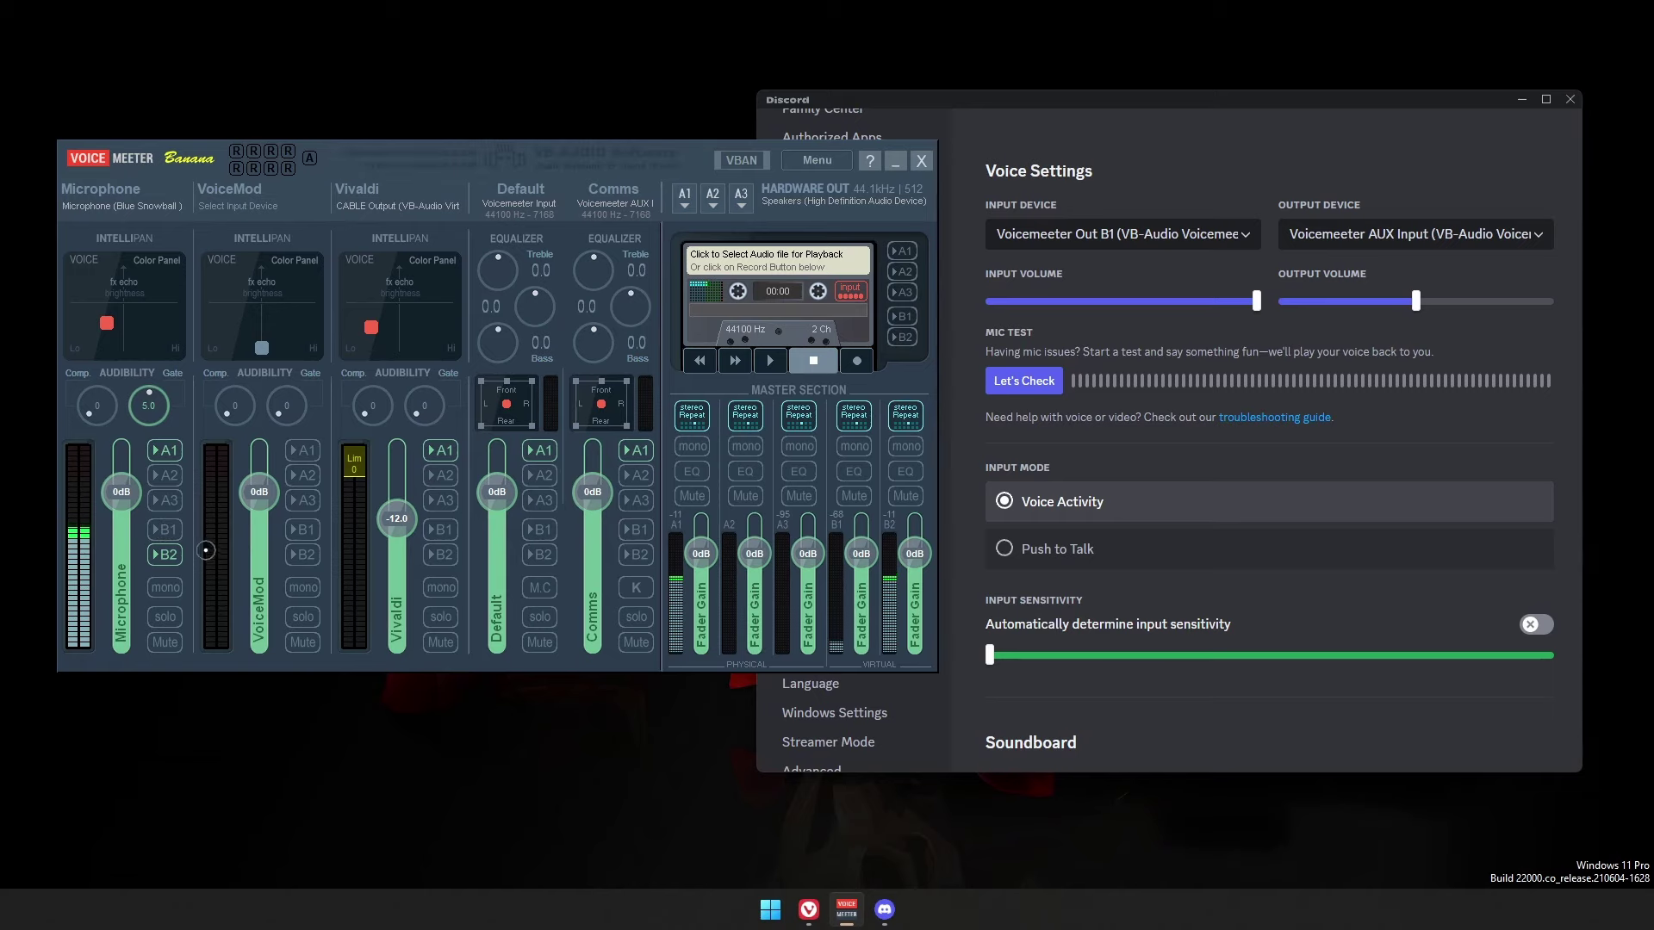
pyautogui.click(170, 528)
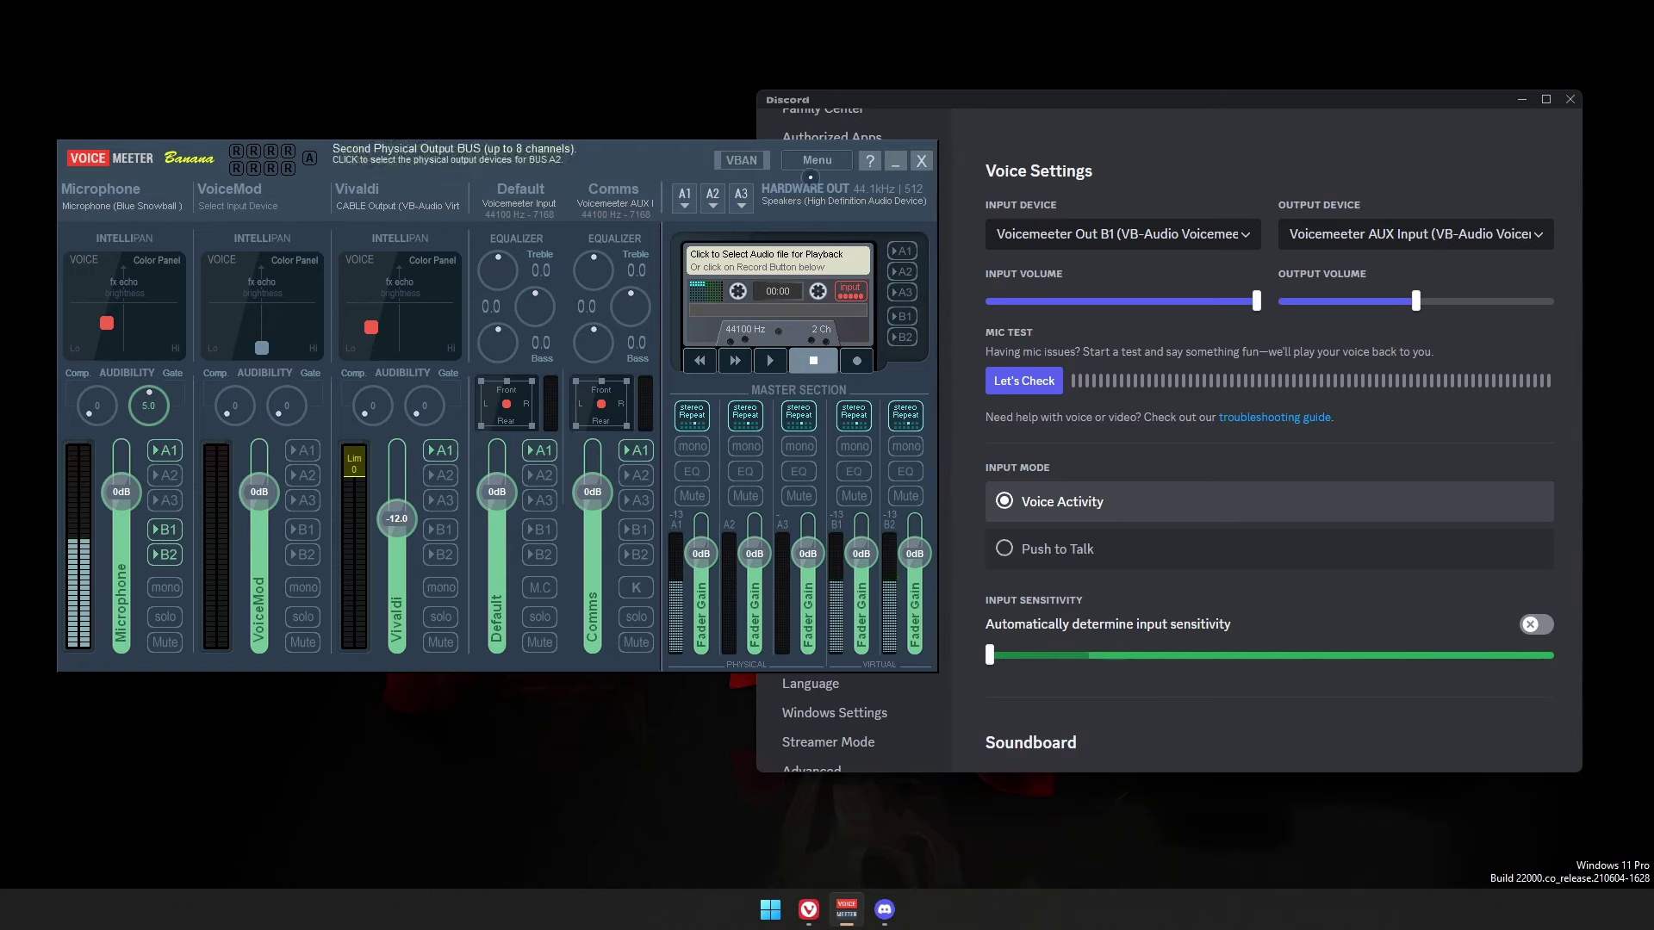
pyautogui.click(1115, 118)
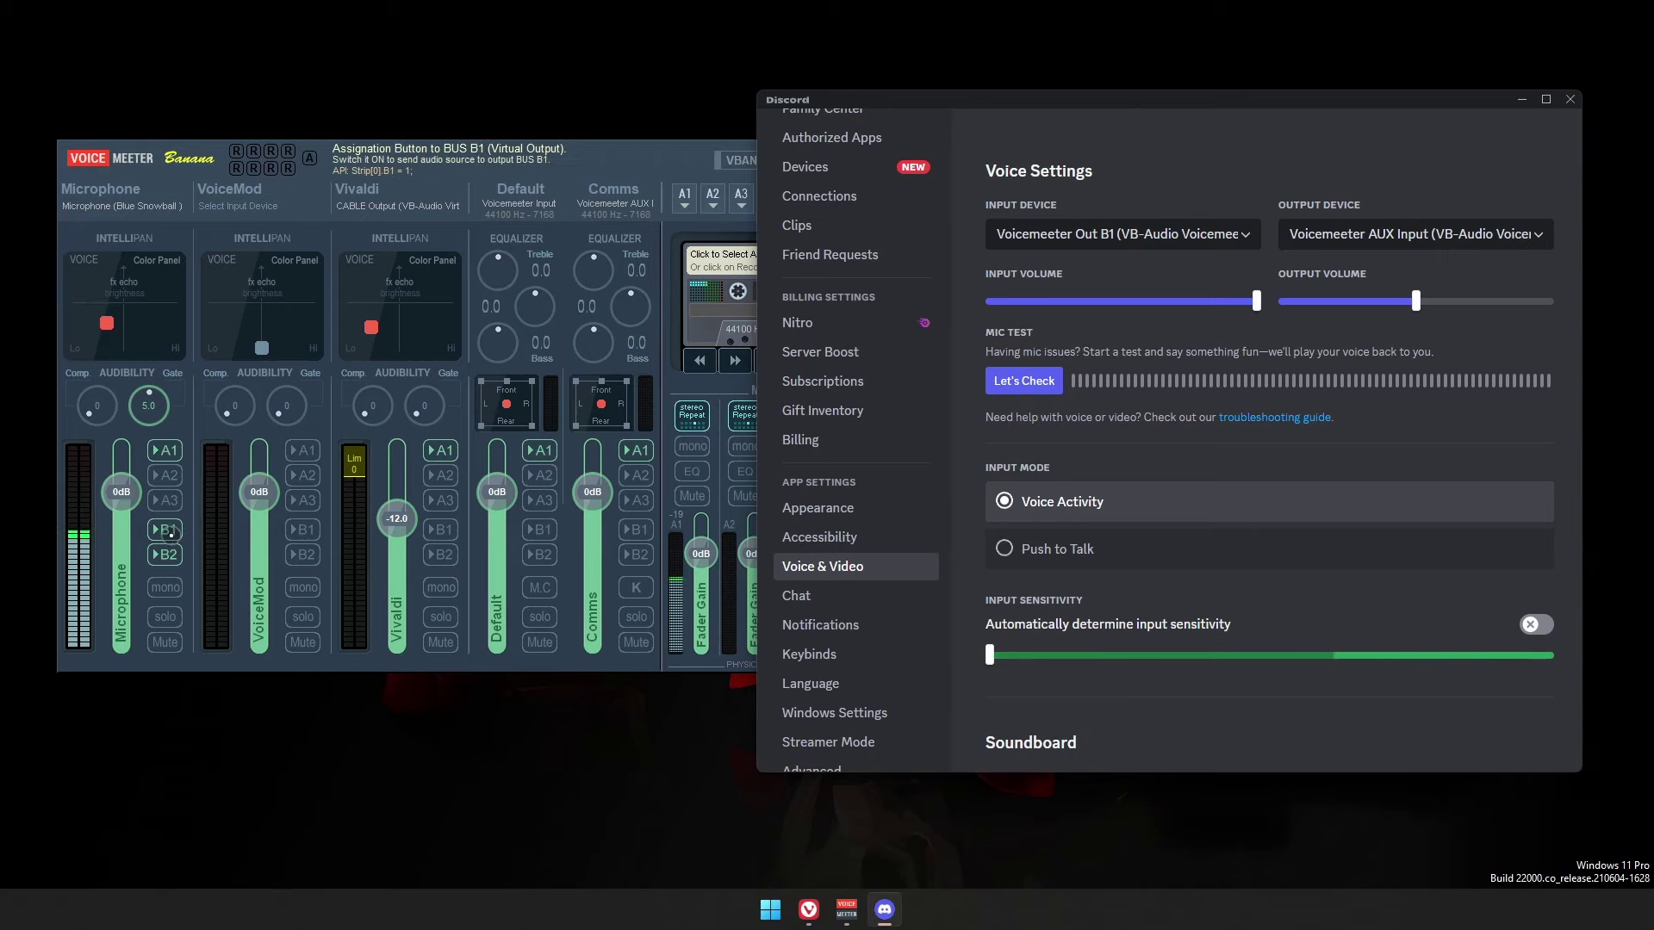
pyautogui.moveTo(1409, 103); pyautogui.dragTo(1334, 100)
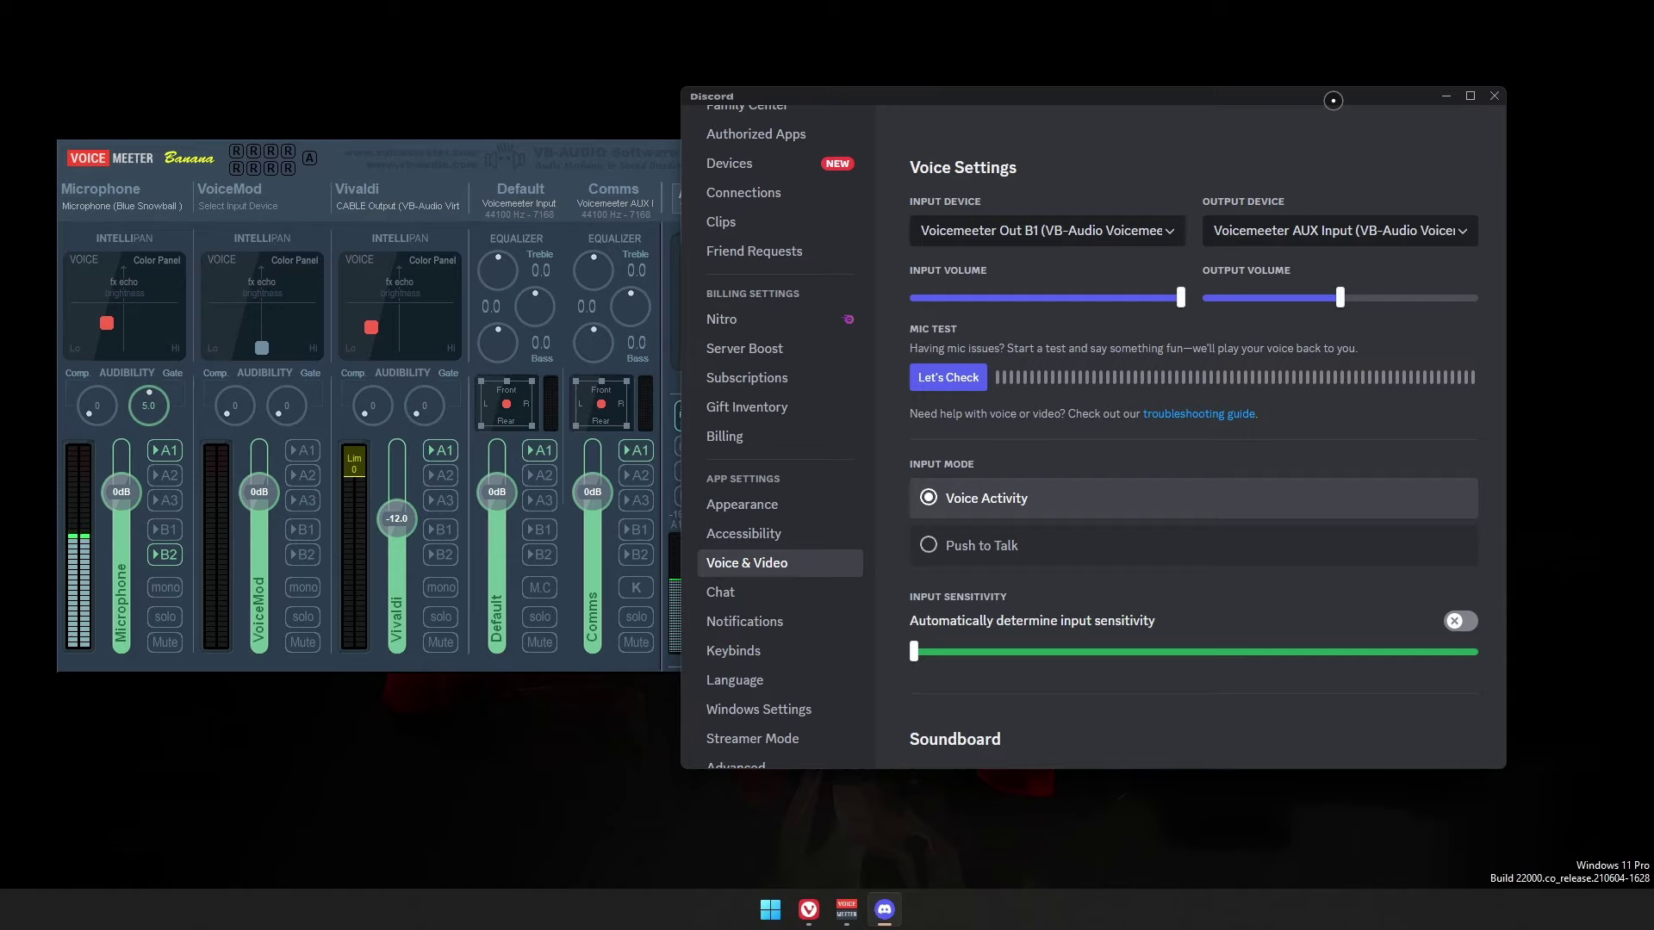
# Step: Close the Discord window and center the Voicemeeter Banana mixer on the desktop
pyautogui.moveTo(1333, 100); pyautogui.dragTo(1284, 94)
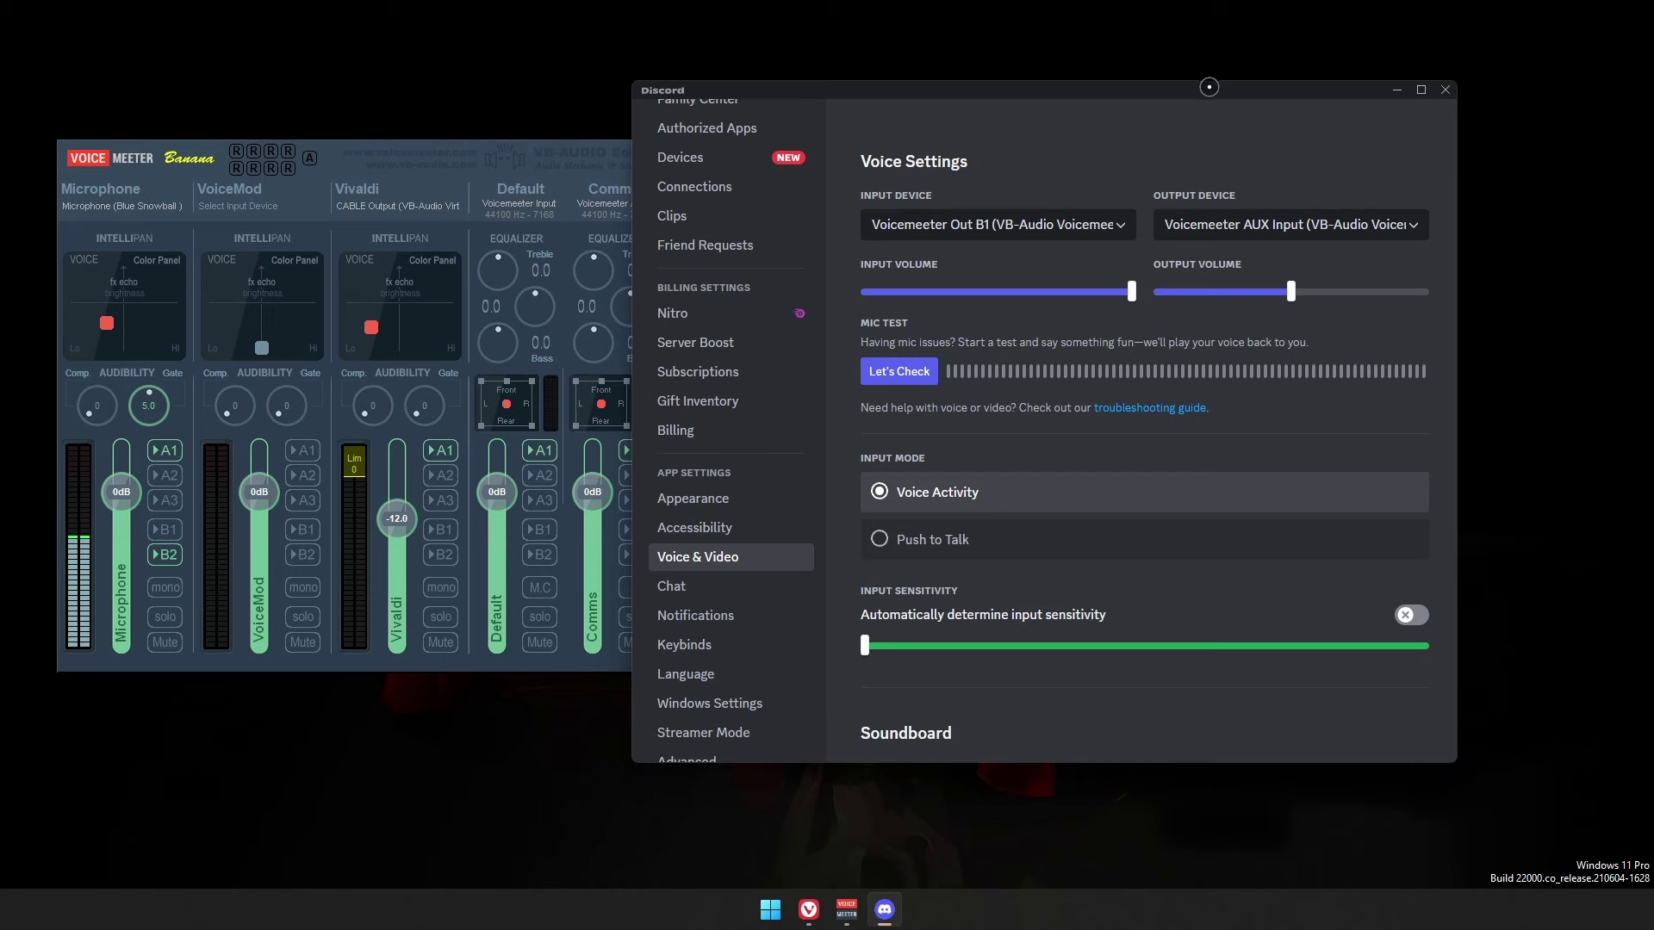
pyautogui.moveTo(1209, 90); pyautogui.dragTo(241, 125)
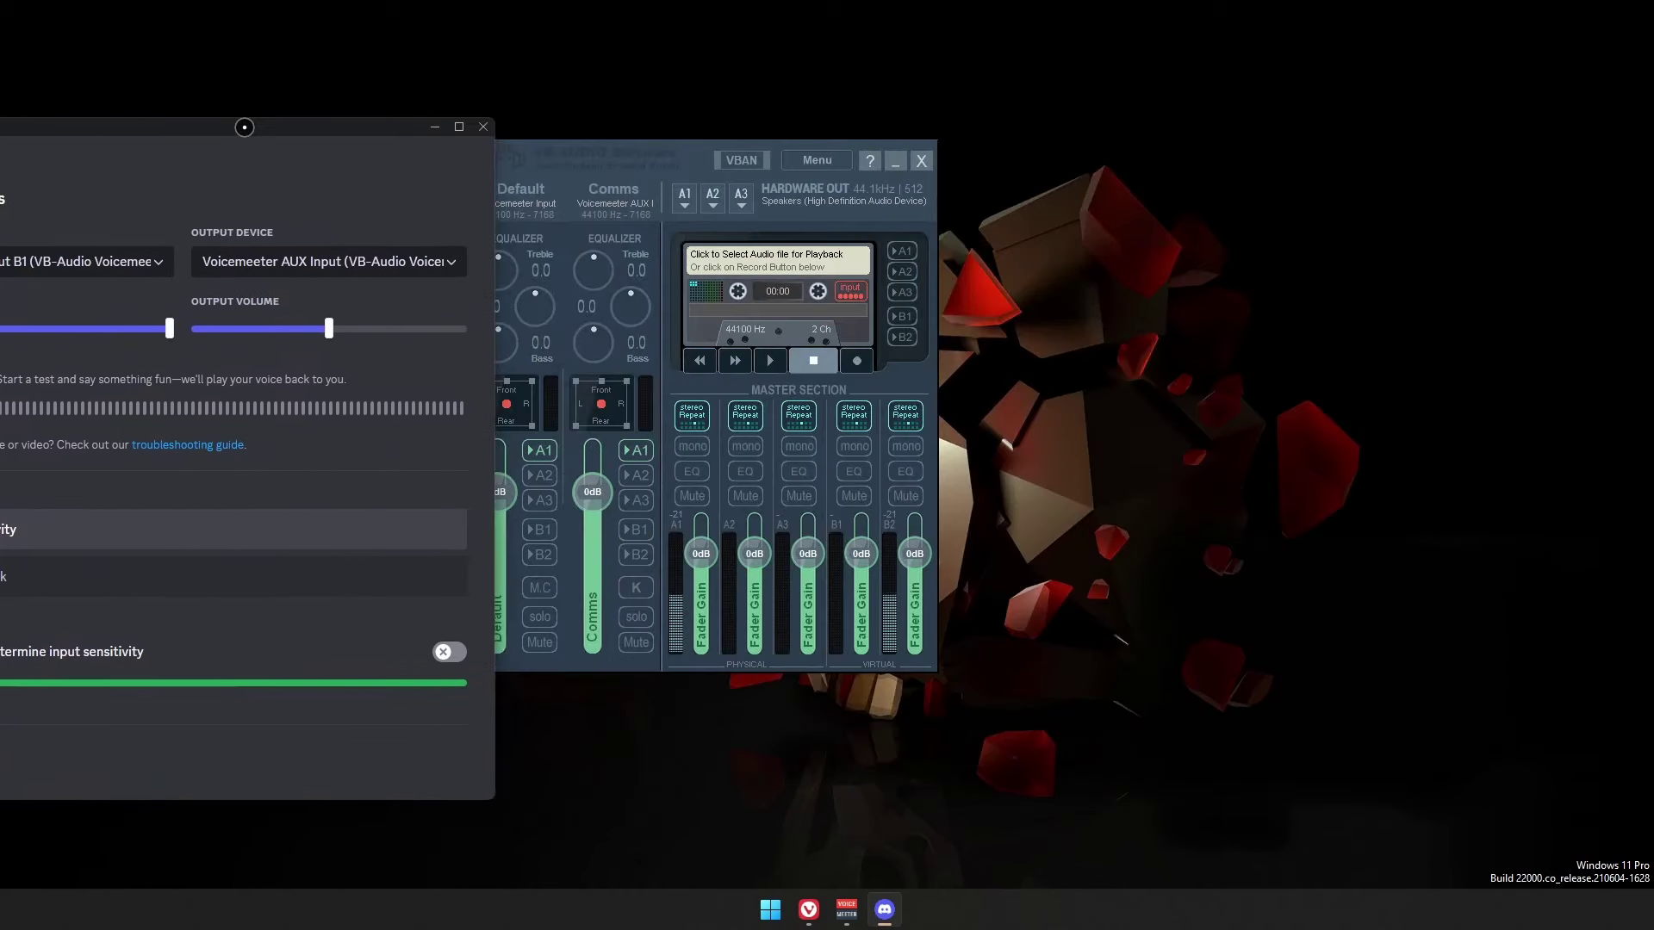
pyautogui.click(477, 125)
pyautogui.moveTo(615, 214); pyautogui.dragTo(765, 219)
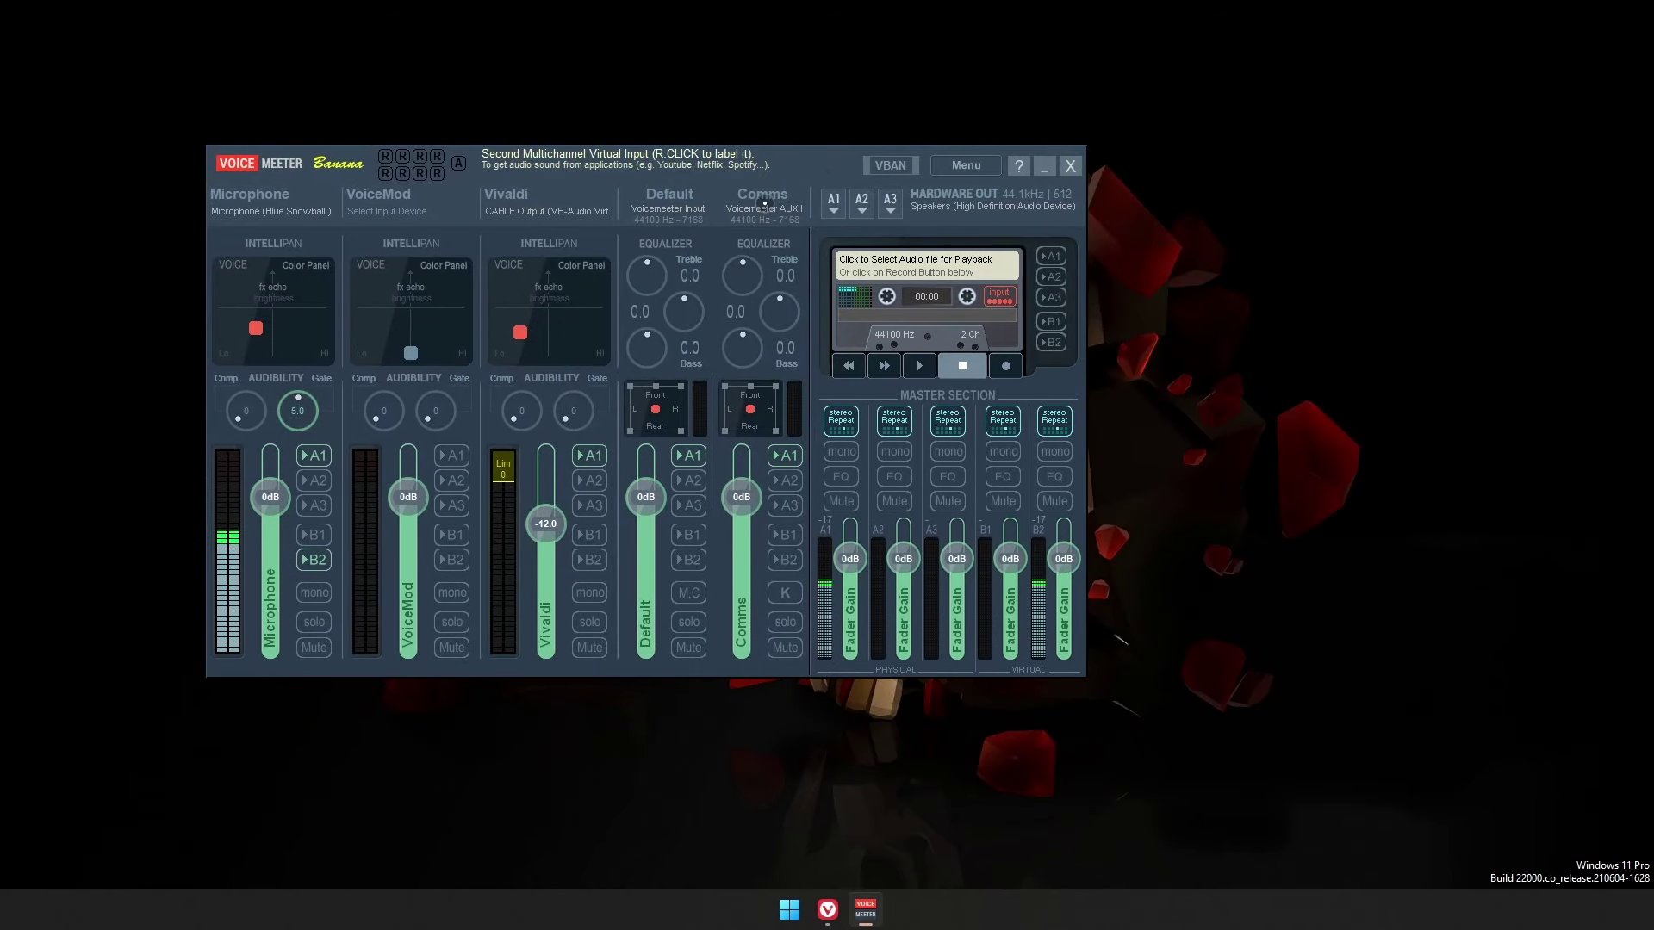
pyautogui.moveTo(679, 166); pyautogui.dragTo(888, 200)
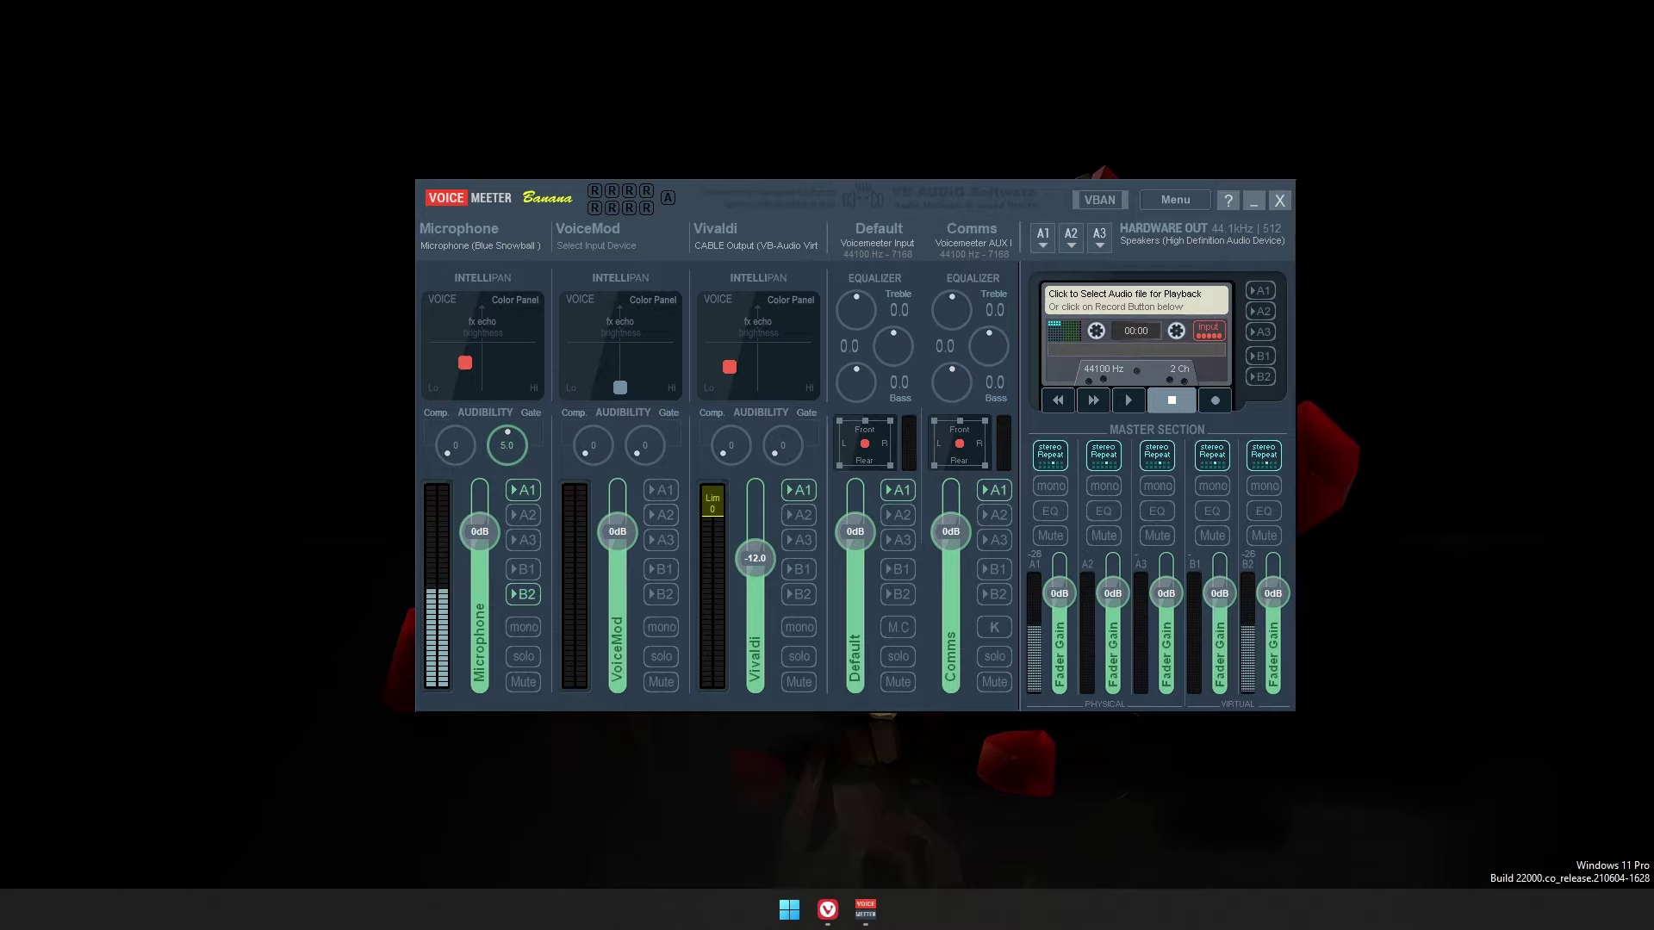
# Step: Launch Settings with Win+I and go to Volume mixer under System > Sound
pyautogui.press('super+i')
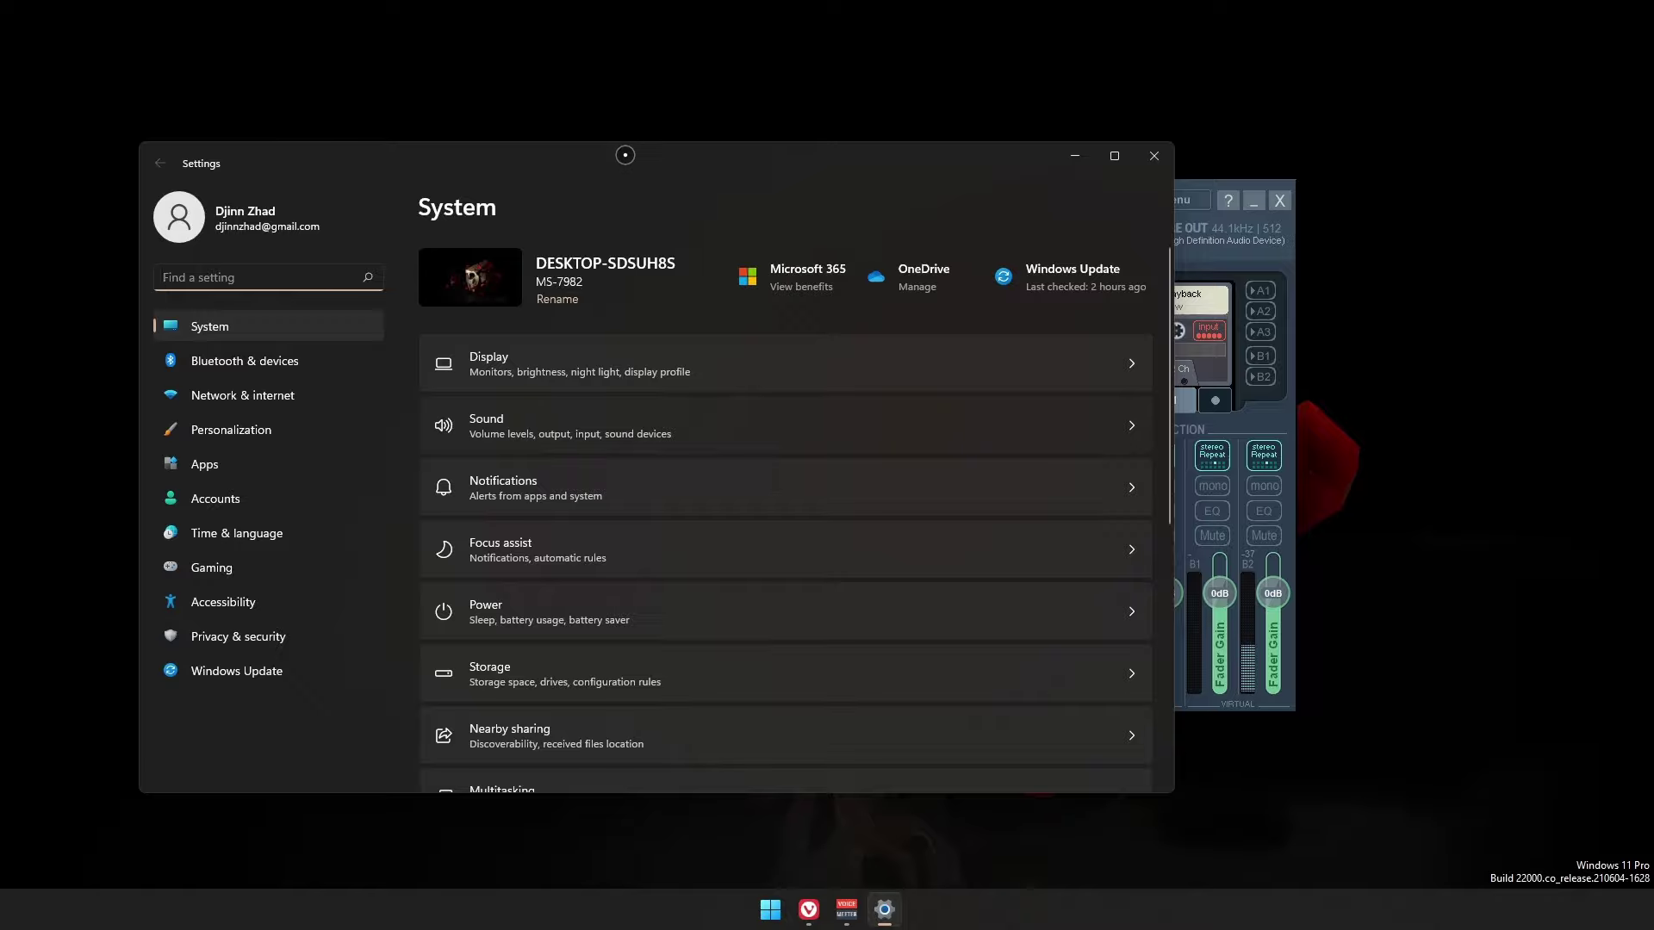
pyautogui.moveTo(625, 155); pyautogui.dragTo(976, 108)
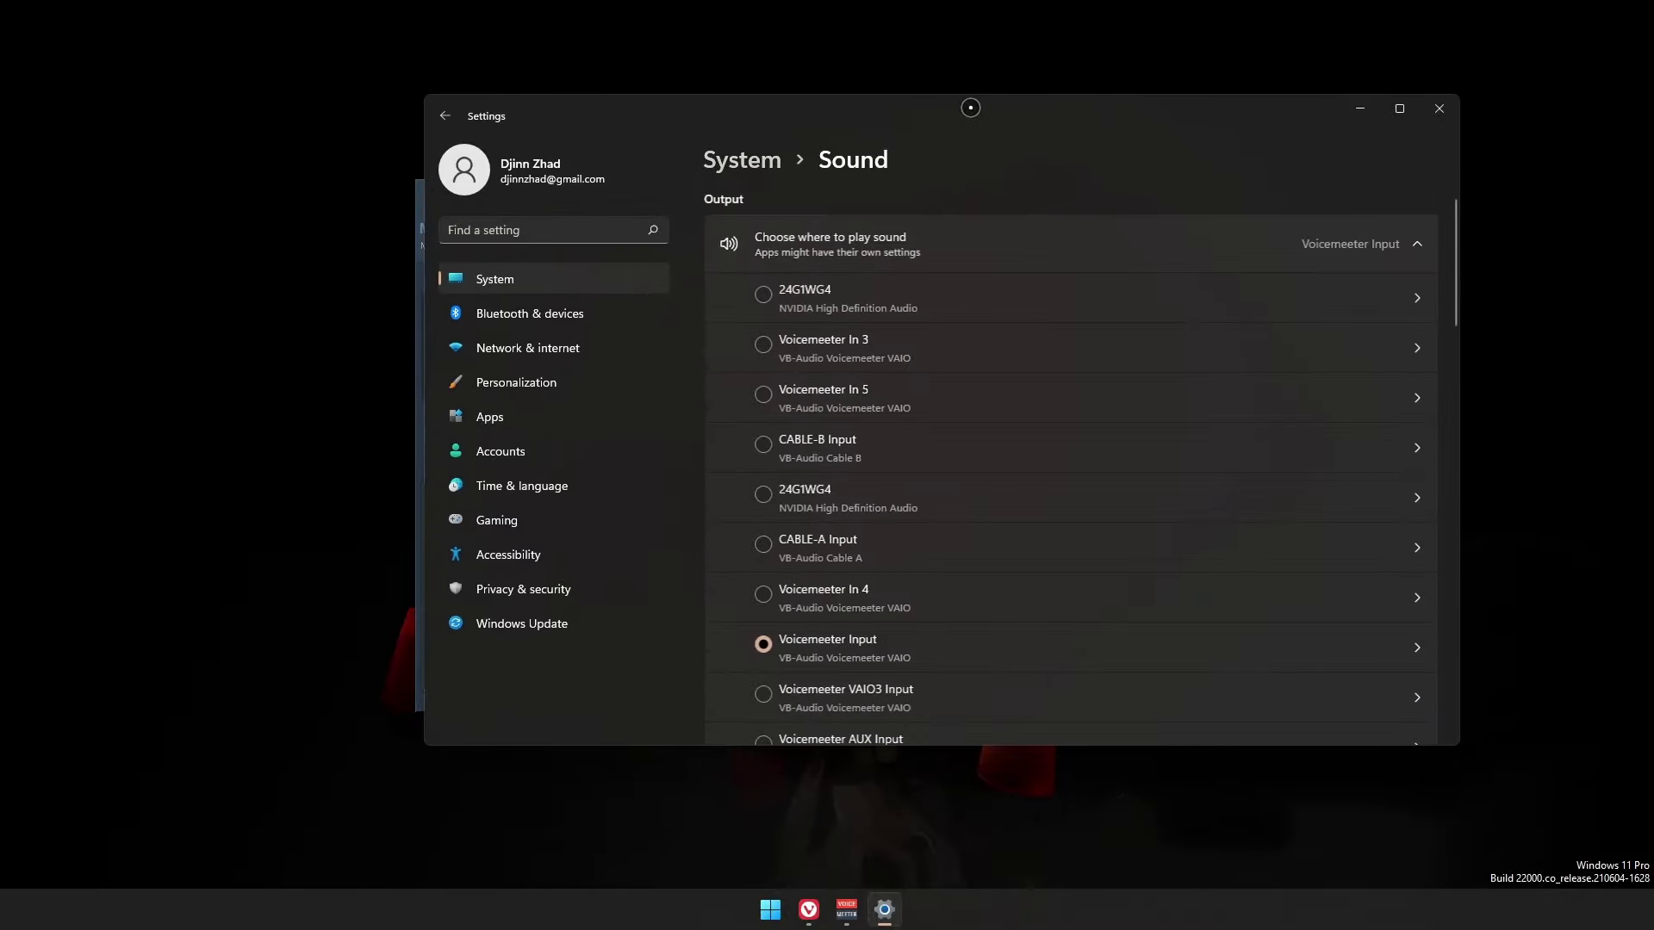
pyautogui.scroll(-5, 916, 310)
pyautogui.scroll(-10, 935, 317)
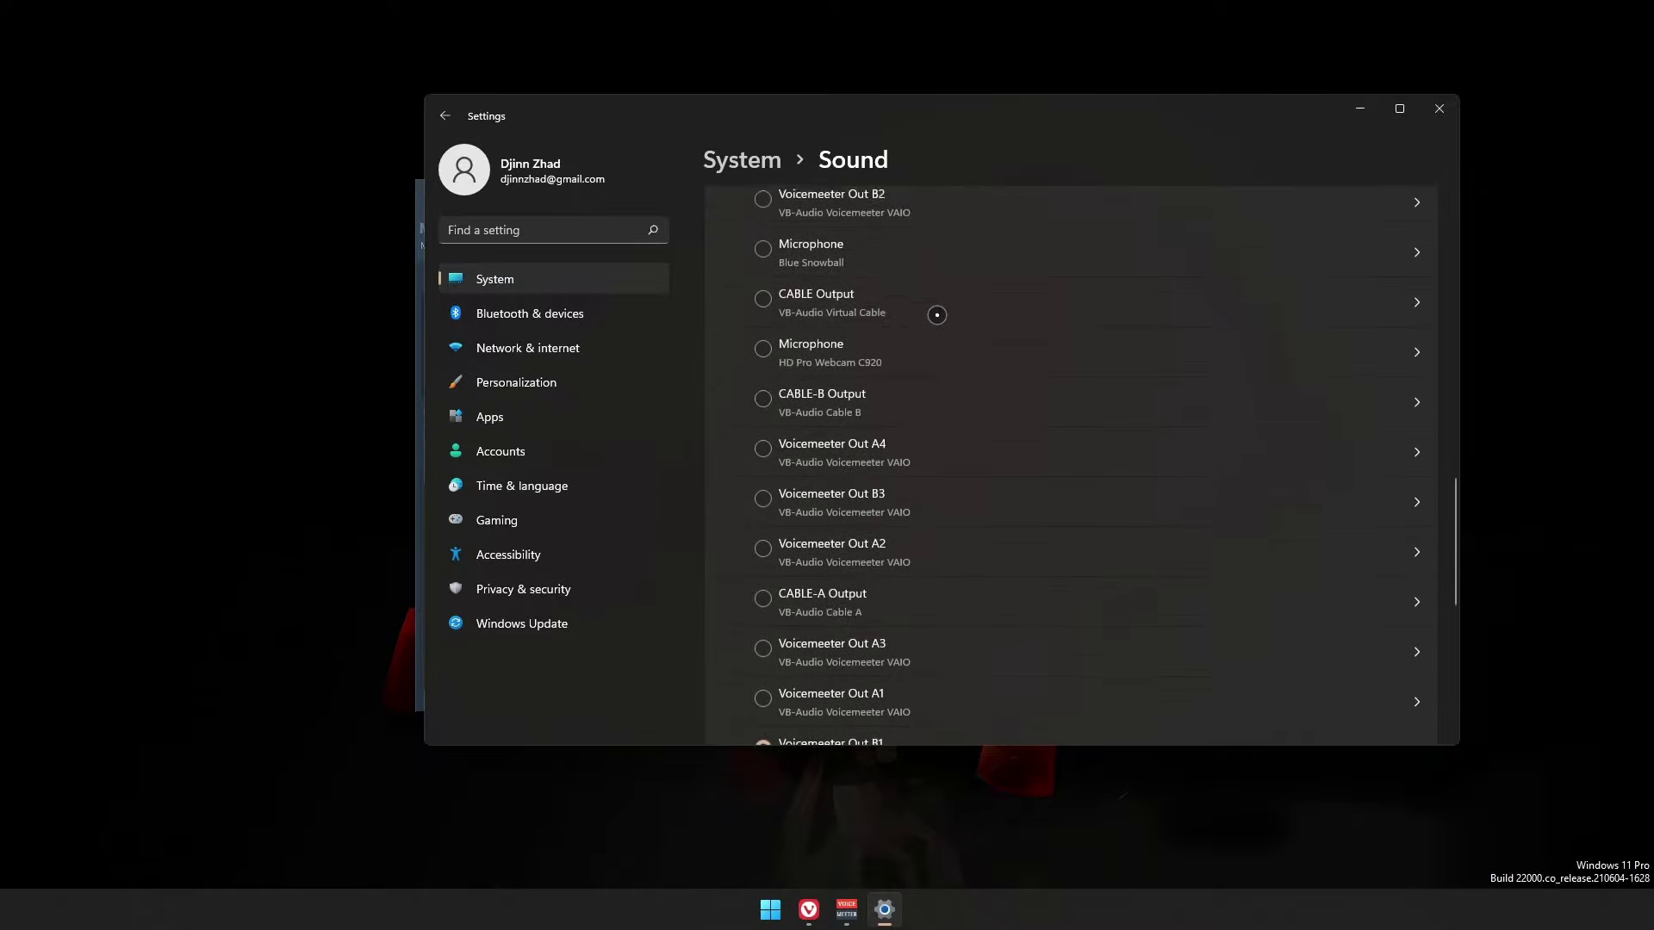
pyautogui.click(823, 551)
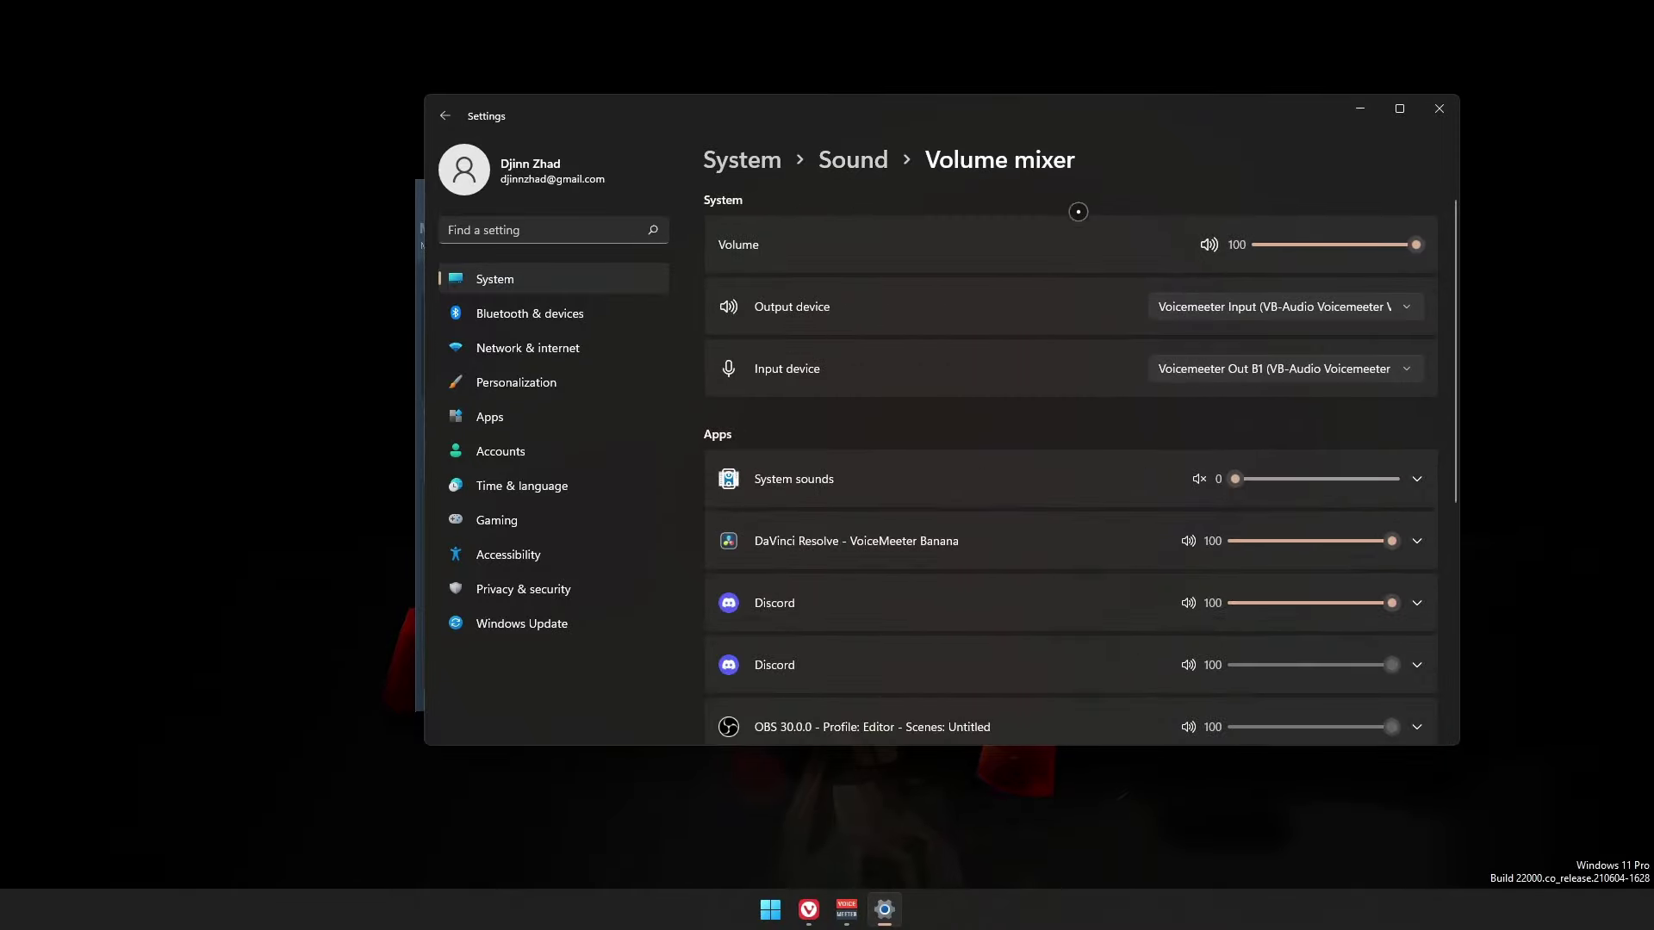
# Step: Arrange the Volume mixer page and Voicemeeter Banana side by side
pyautogui.scroll(-3, 989, 370)
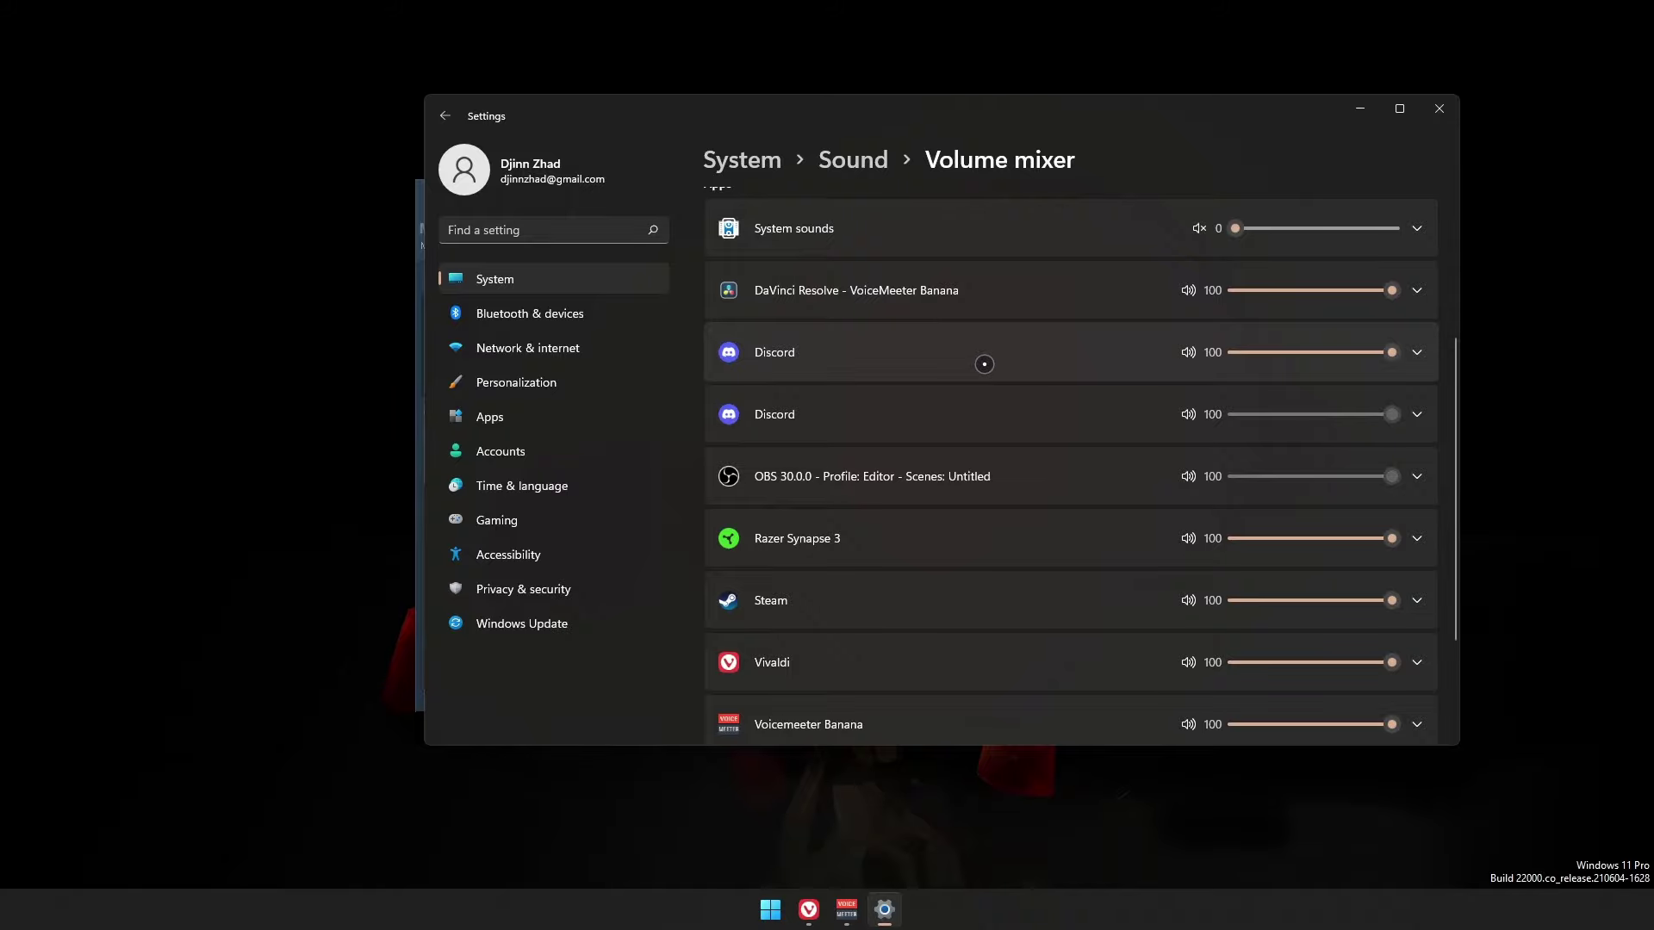
pyautogui.scroll(-1, 985, 363)
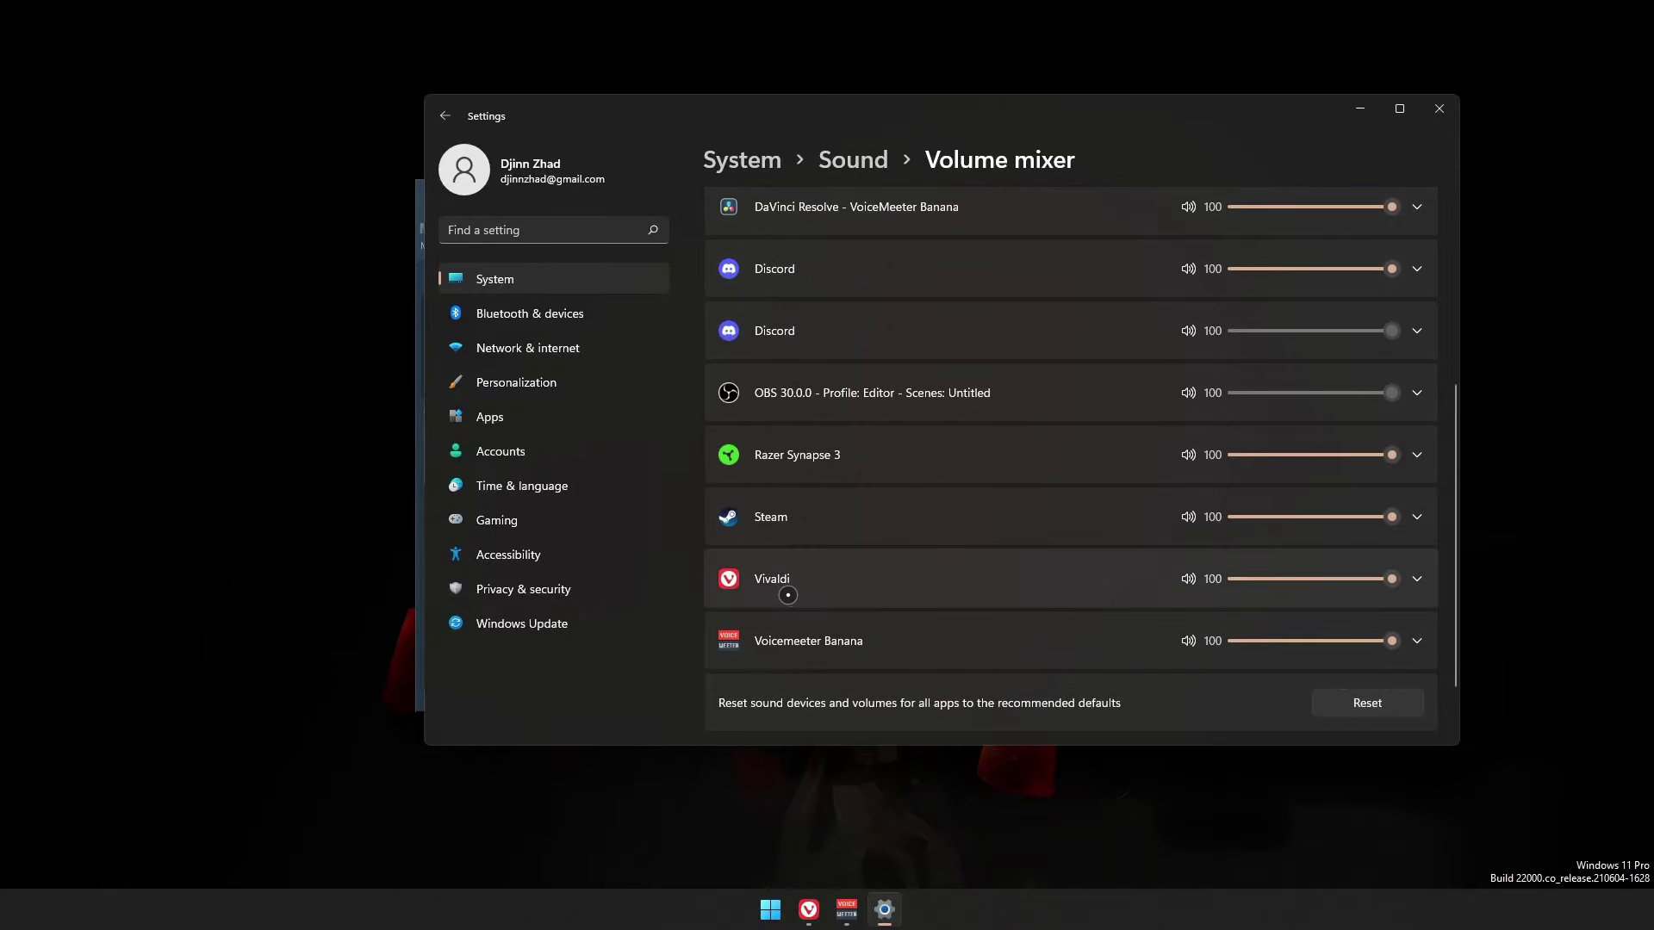
pyautogui.moveTo(819, 121); pyautogui.dragTo(1217, 97)
pyautogui.click(578, 171)
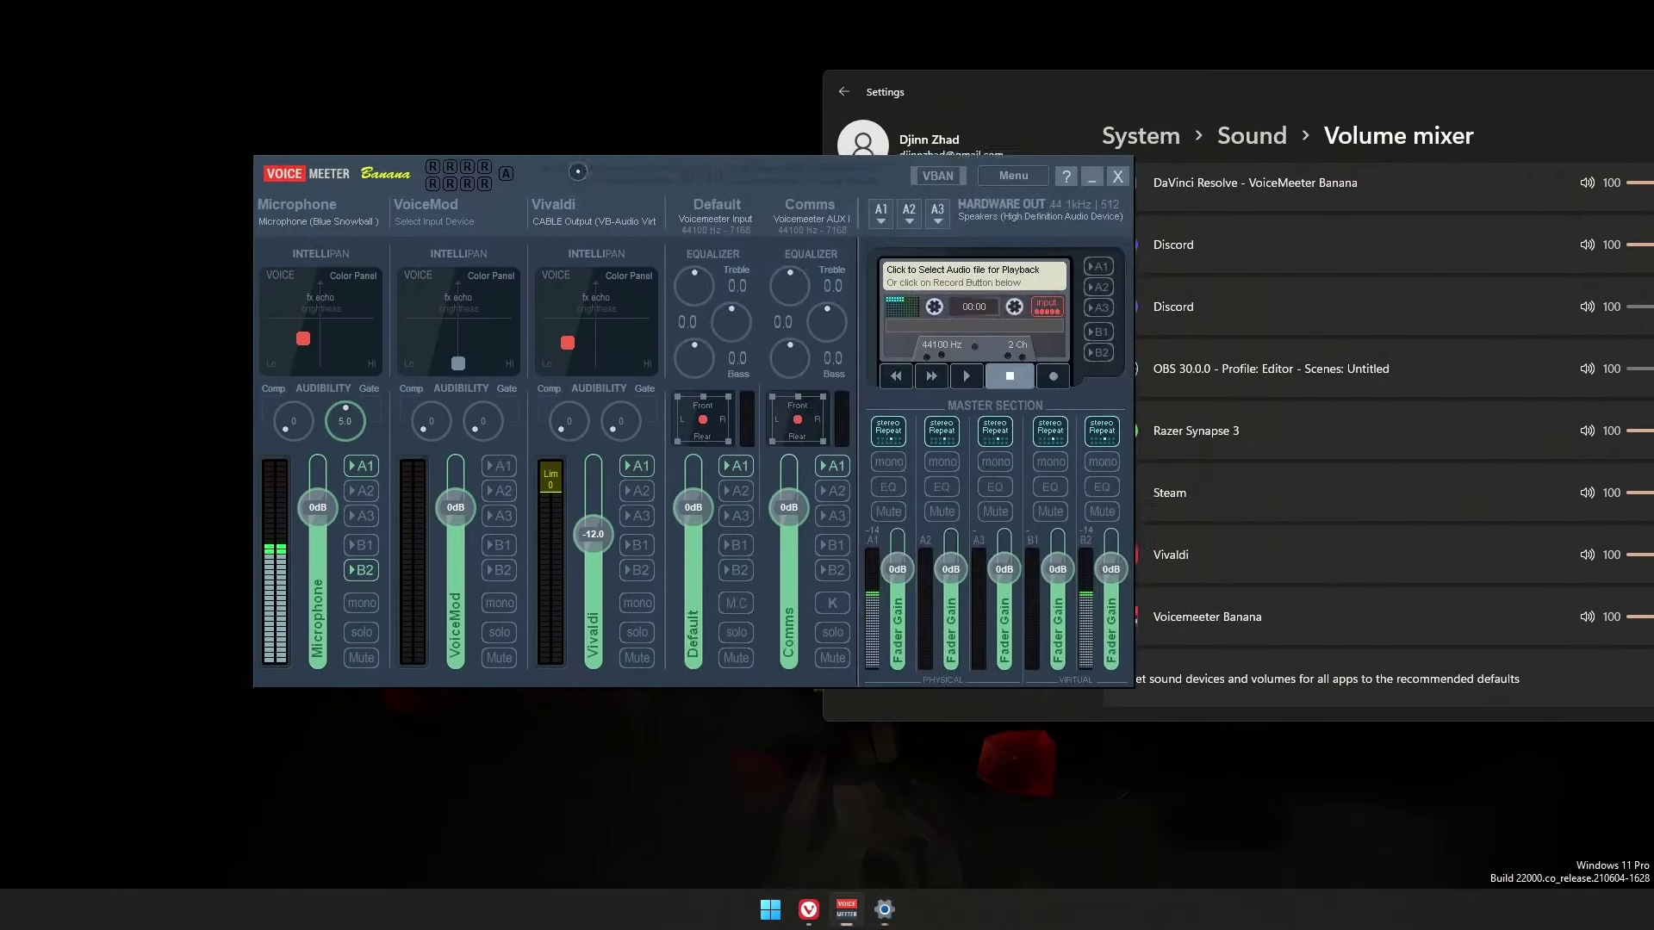
pyautogui.moveTo(578, 172); pyautogui.dragTo(372, 145)
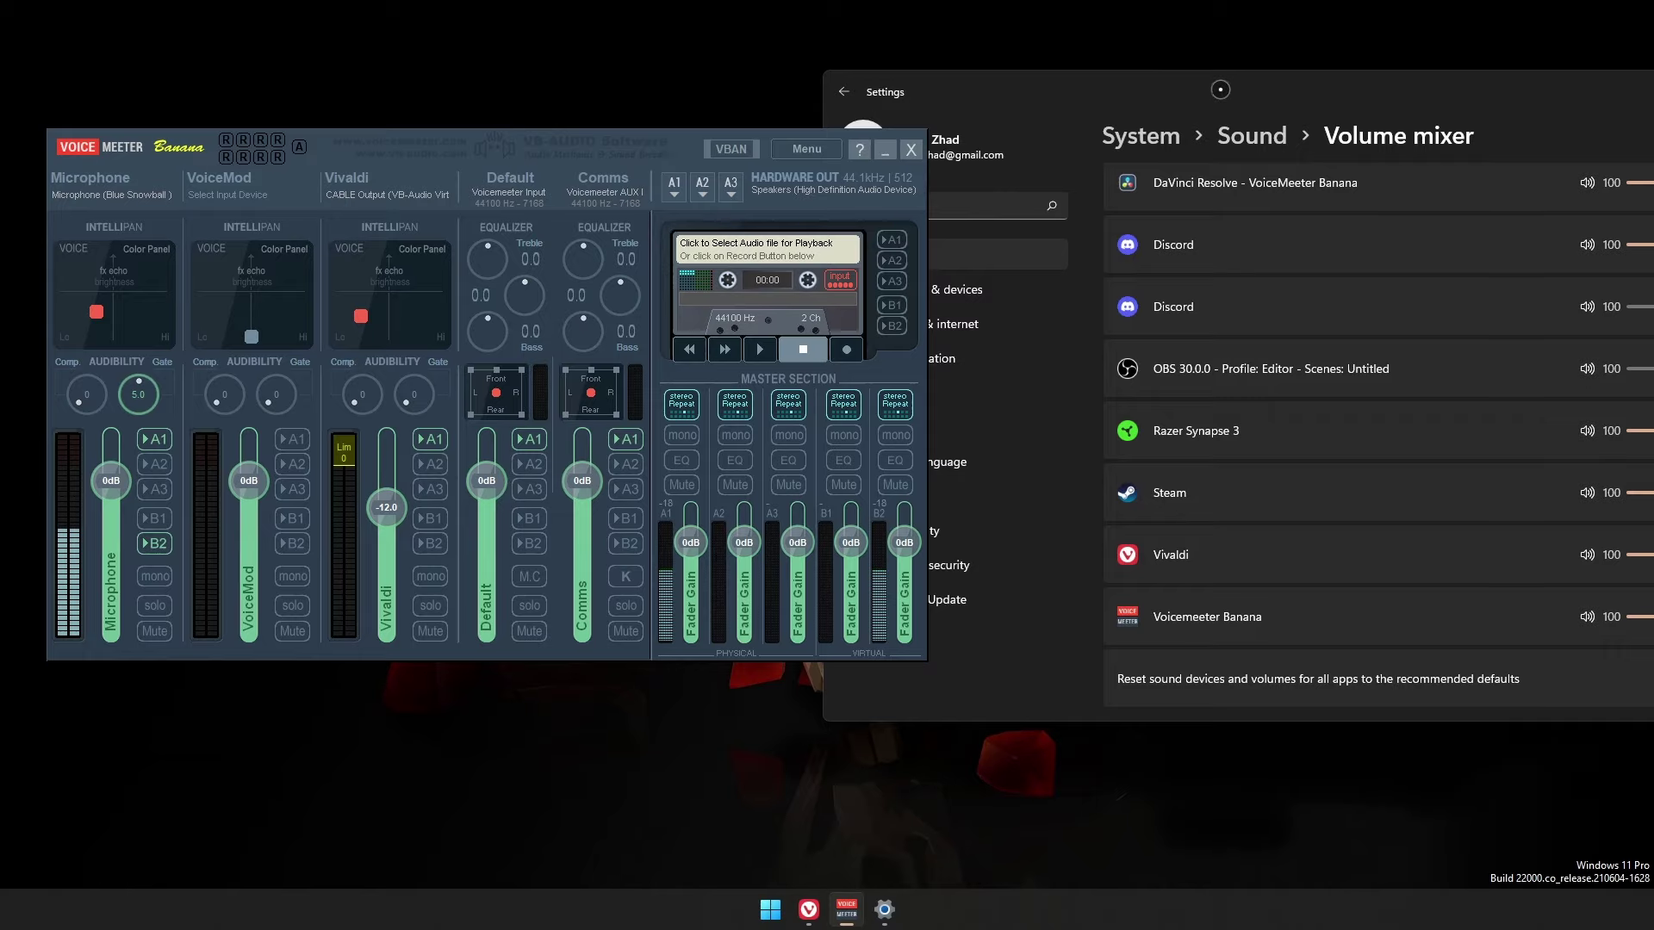
pyautogui.moveTo(1220, 90); pyautogui.dragTo(976, 86)
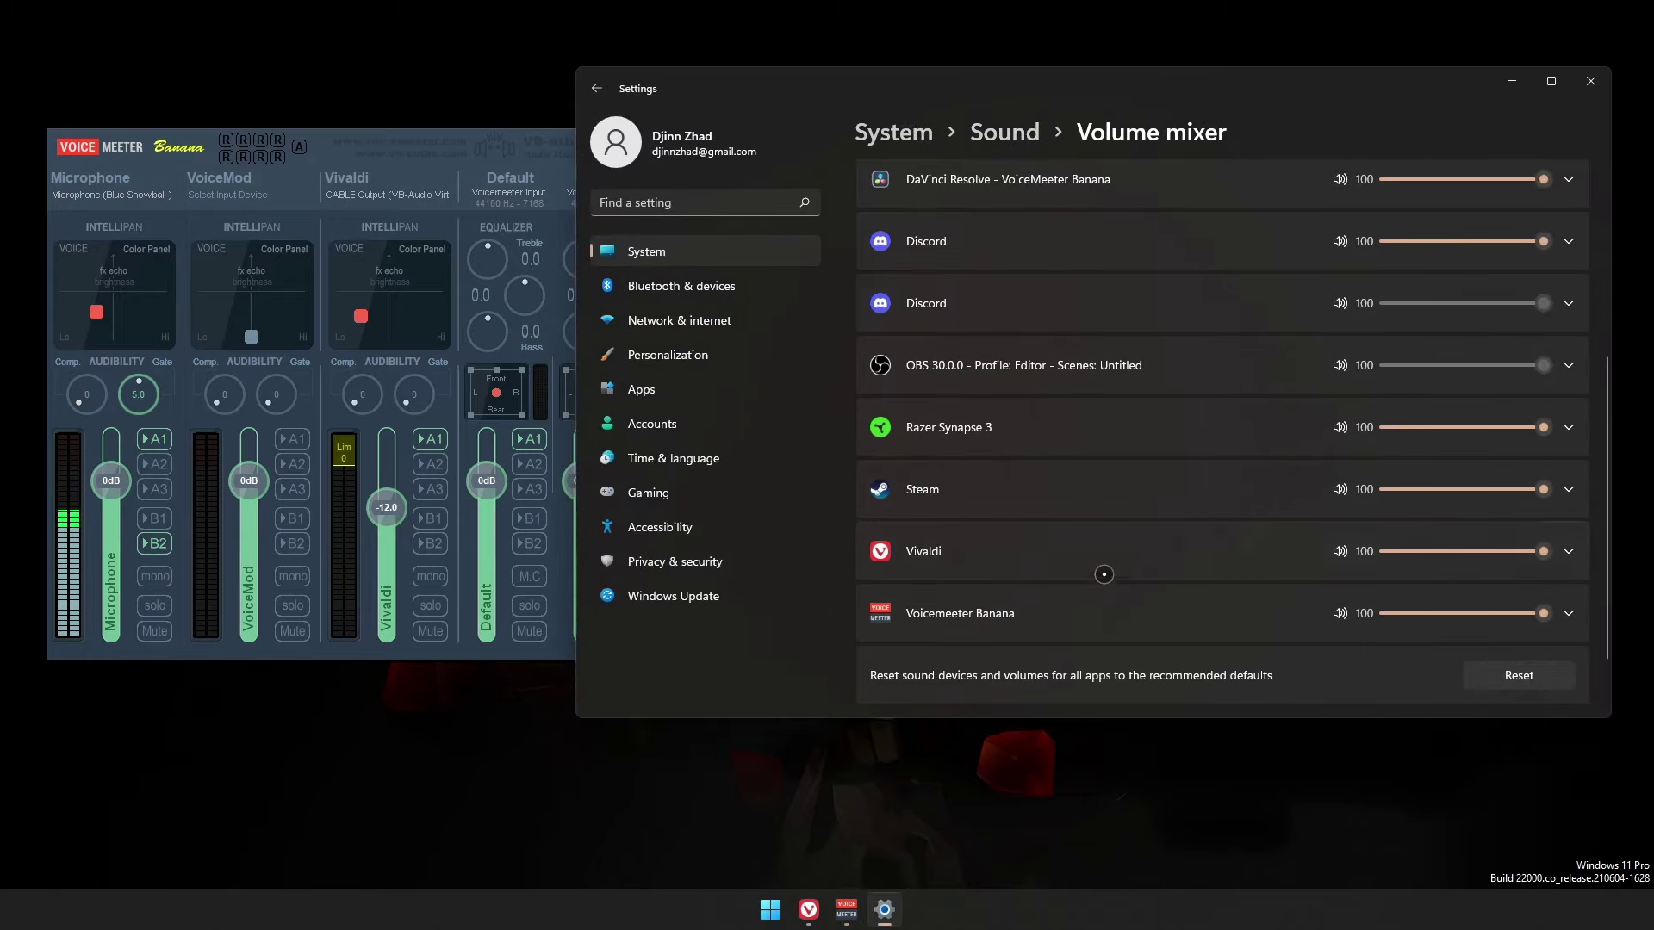
# Step: Set Vivaldi's output device in Volume mixer to CABLE-A Input (VB-Audio Cable A)
pyautogui.scroll(-2, 1572, 554)
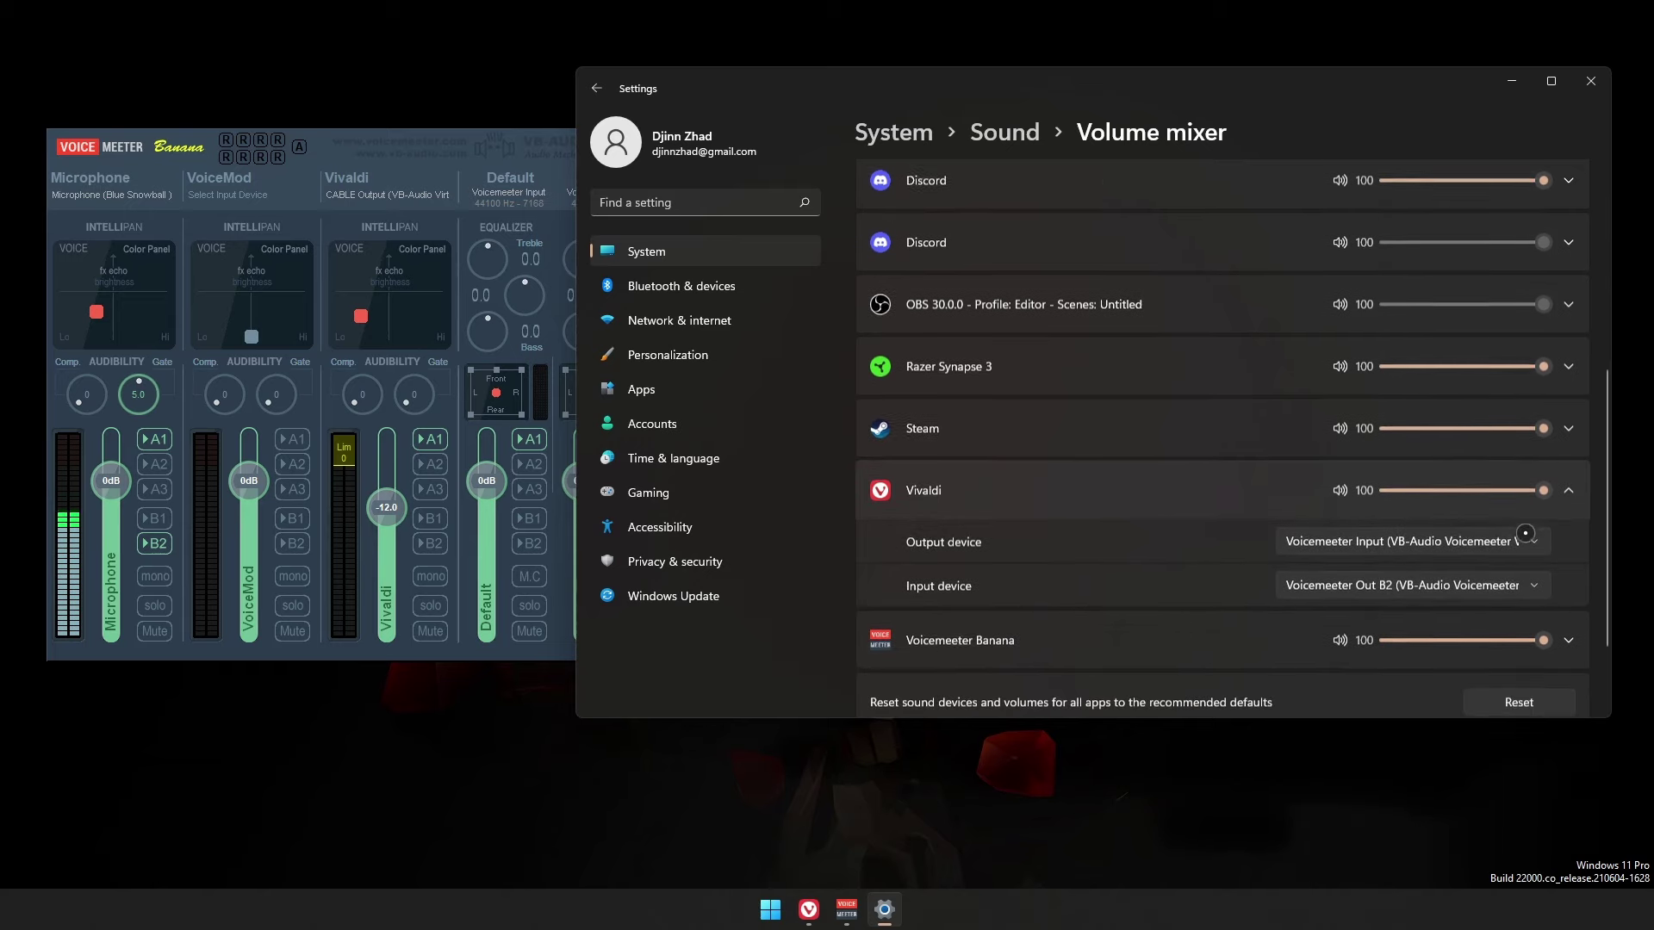
pyautogui.click(1359, 521)
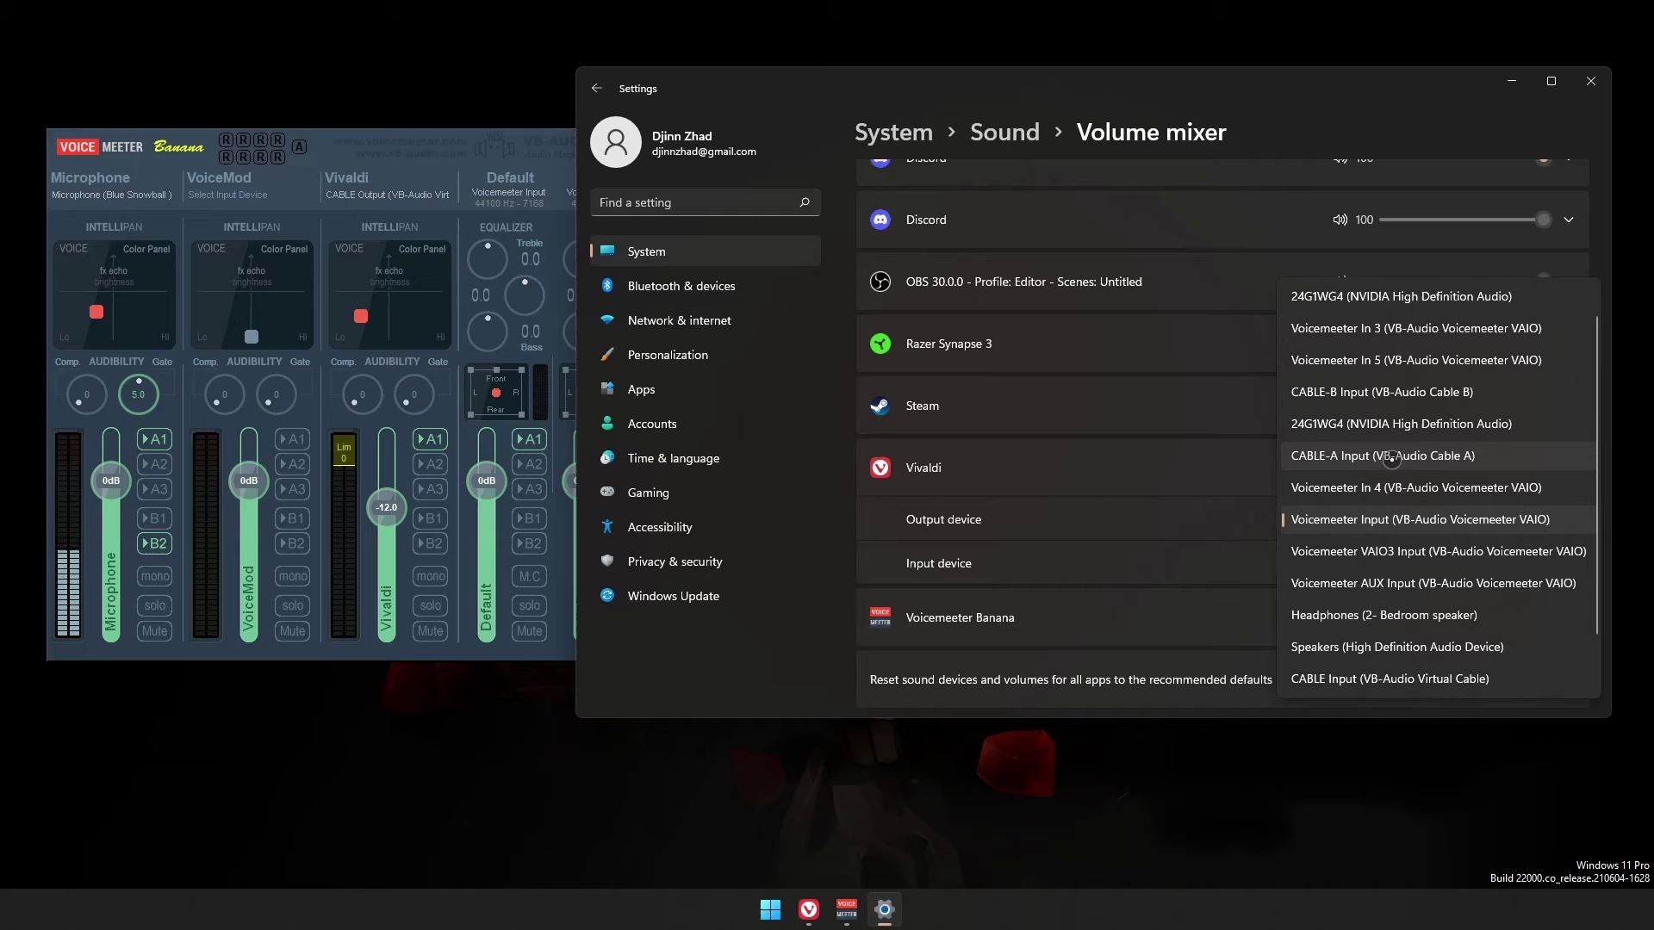
pyautogui.click(1391, 459)
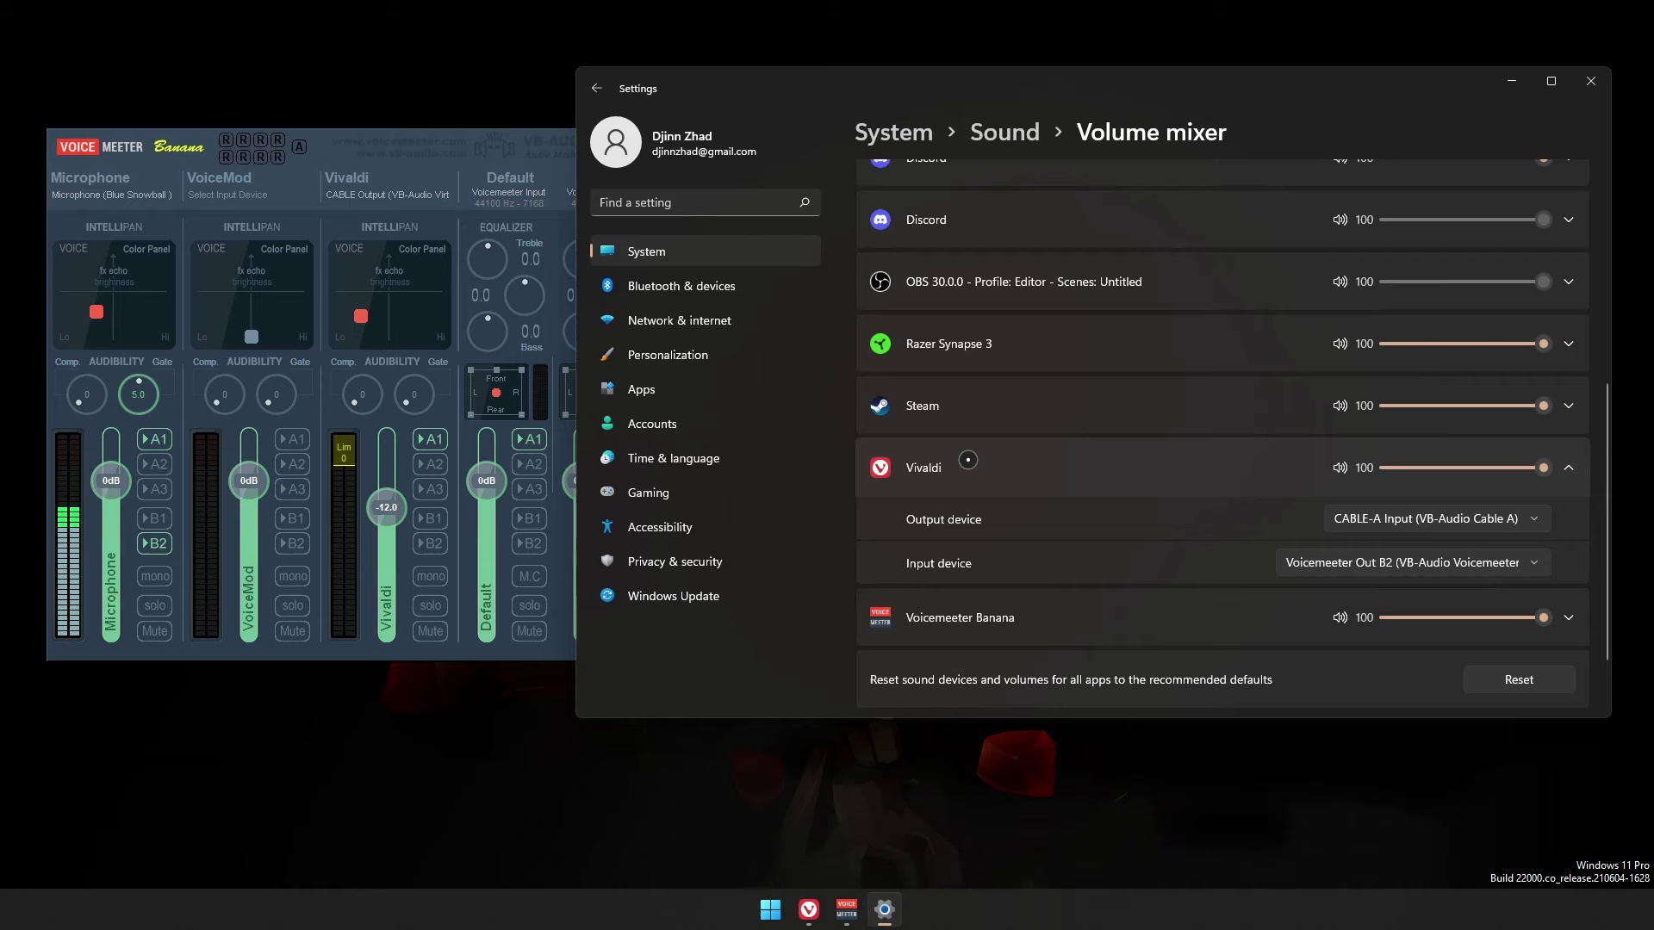
pyautogui.click(1491, 564)
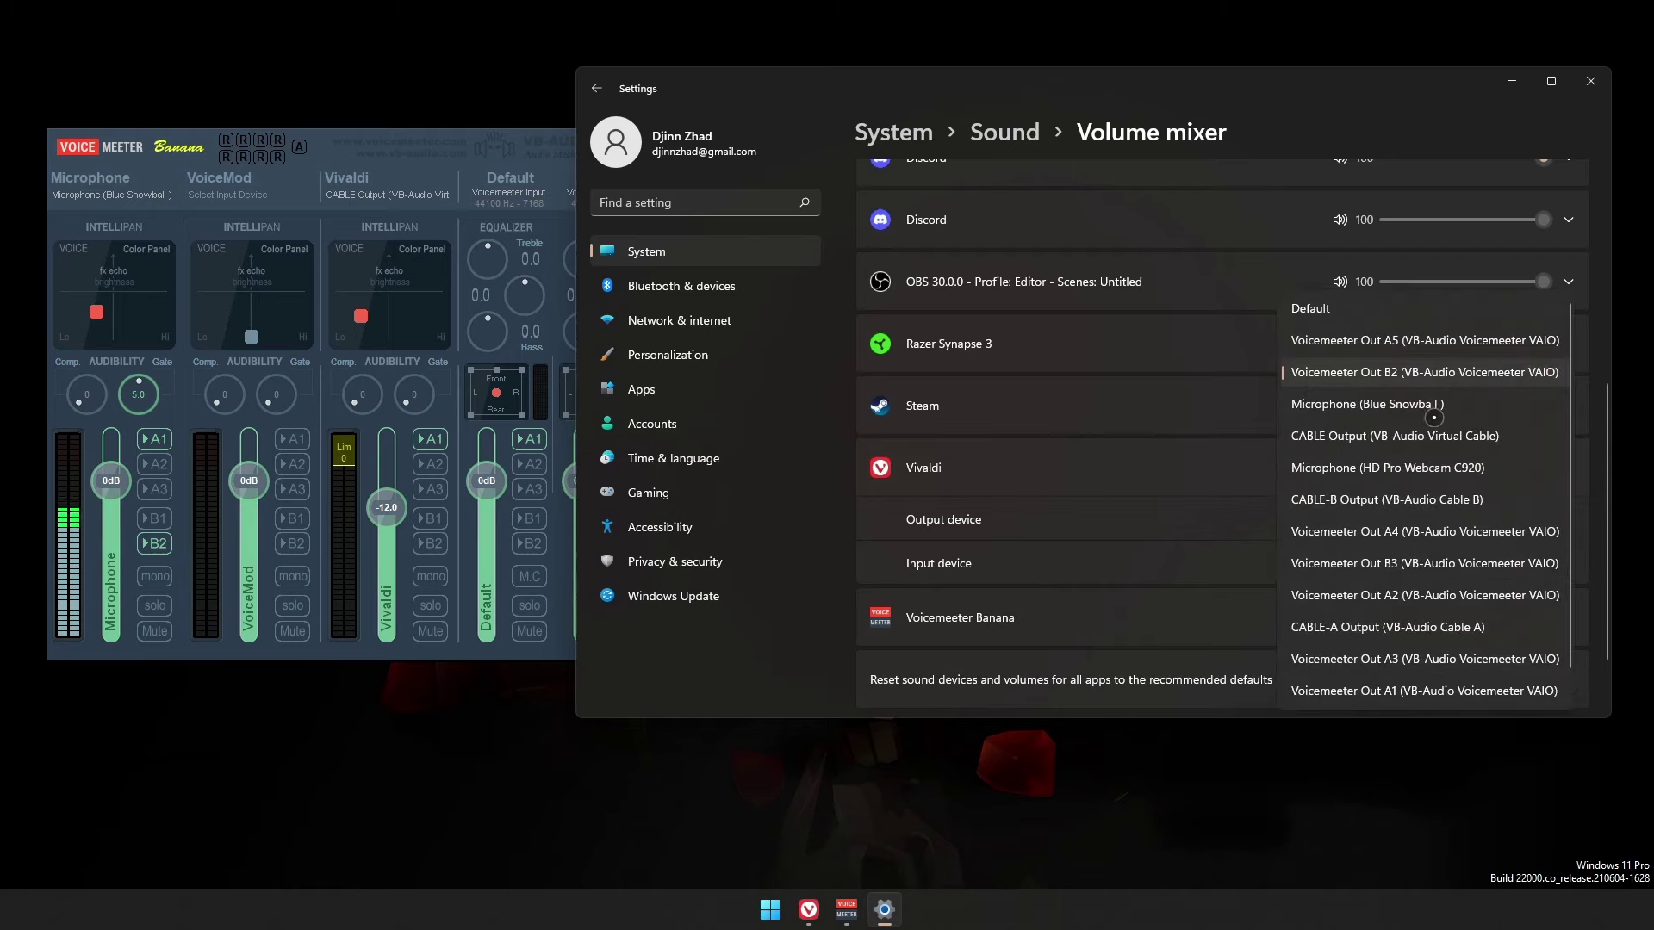
# Step: Set Vivaldi's input device to Voicemeeter Out B1
pyautogui.scroll(-1, 1431, 431)
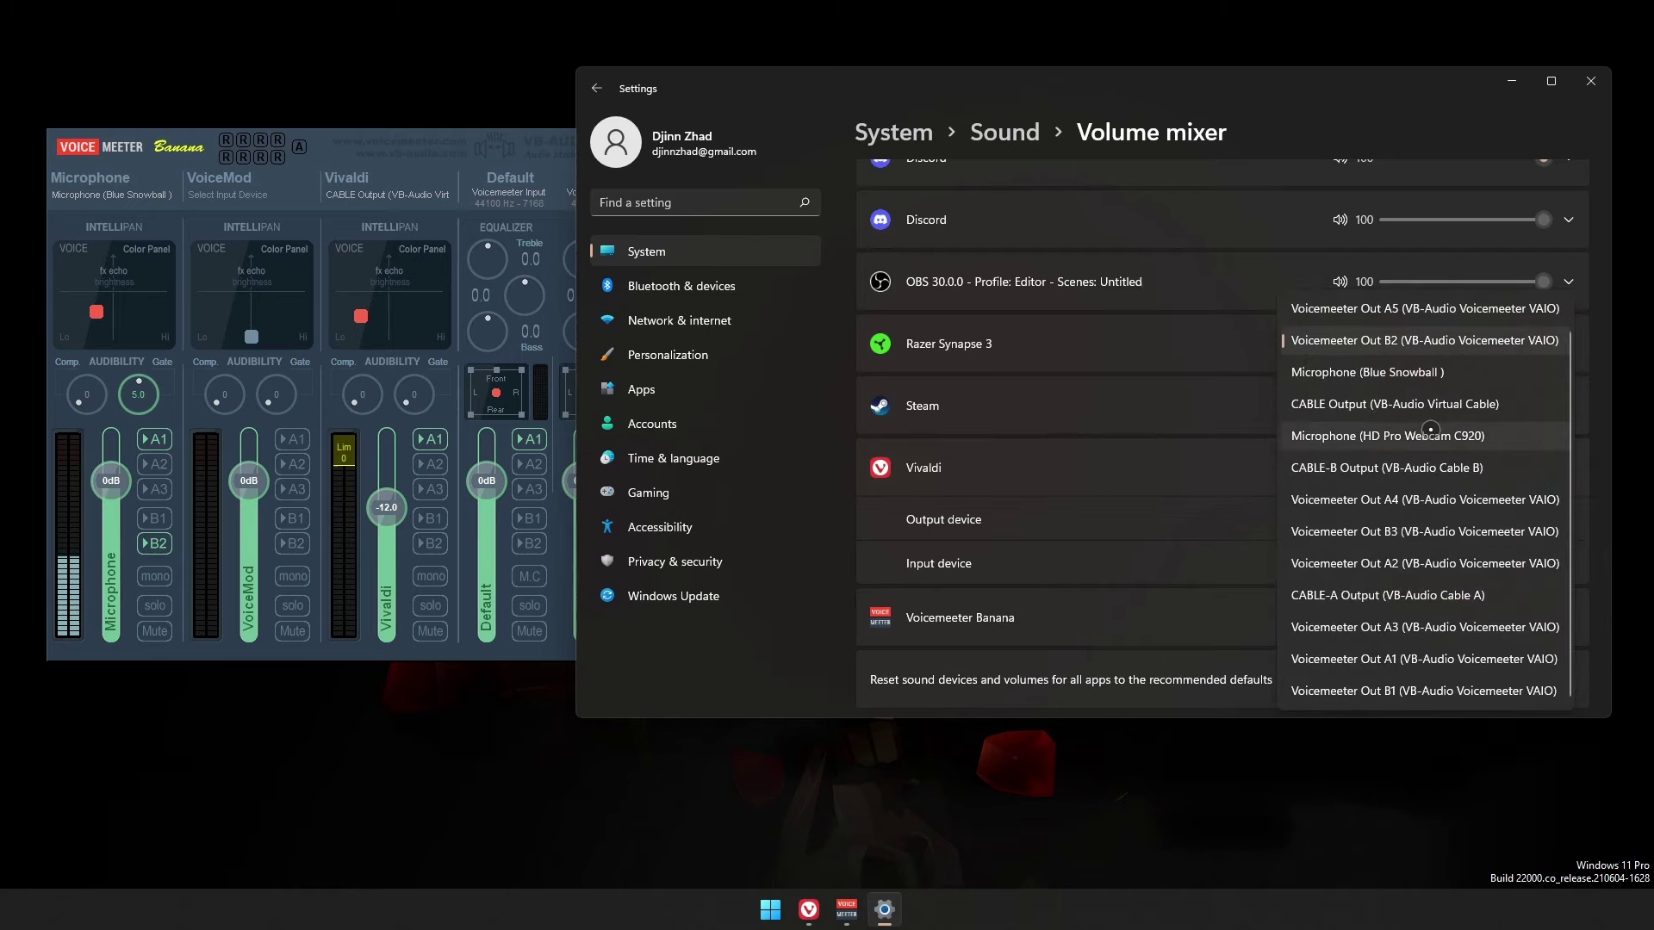
pyautogui.click(1423, 690)
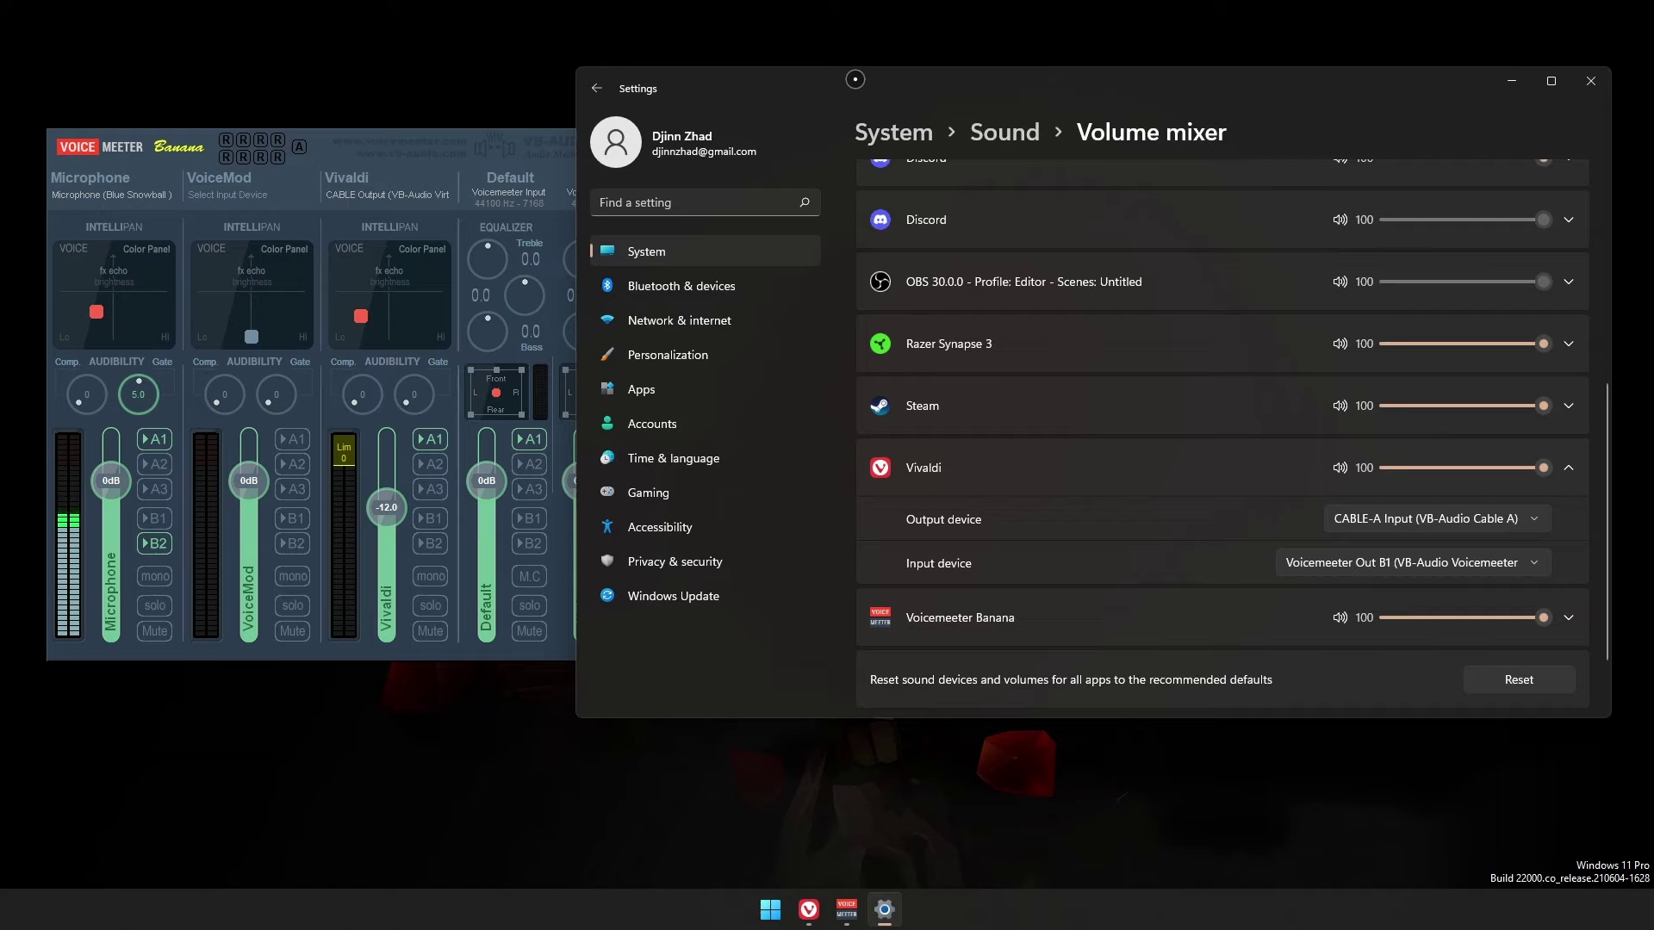
pyautogui.moveTo(856, 79); pyautogui.dragTo(873, 78)
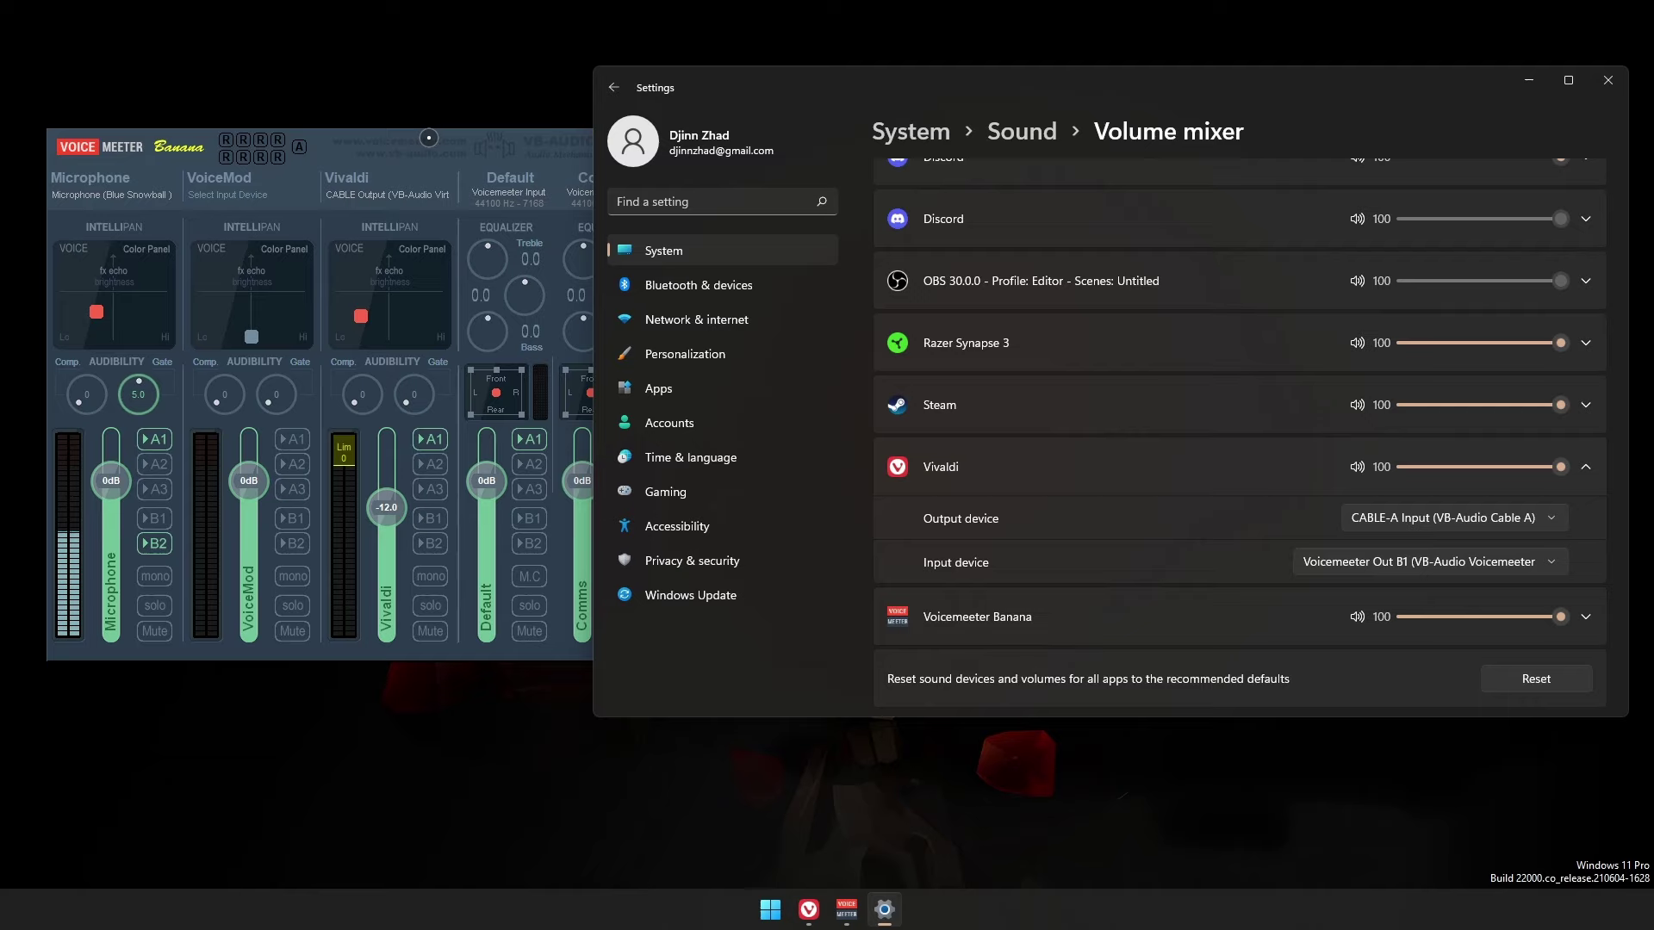
# Step: Close Windows Settings and centre the Voicemeeter Banana window on screen
pyautogui.moveTo(1125, 73)
pyautogui.mouseDown()
pyautogui.moveTo(1171, 74)
pyautogui.moveTo(1125, 72)
pyautogui.mouseUp()
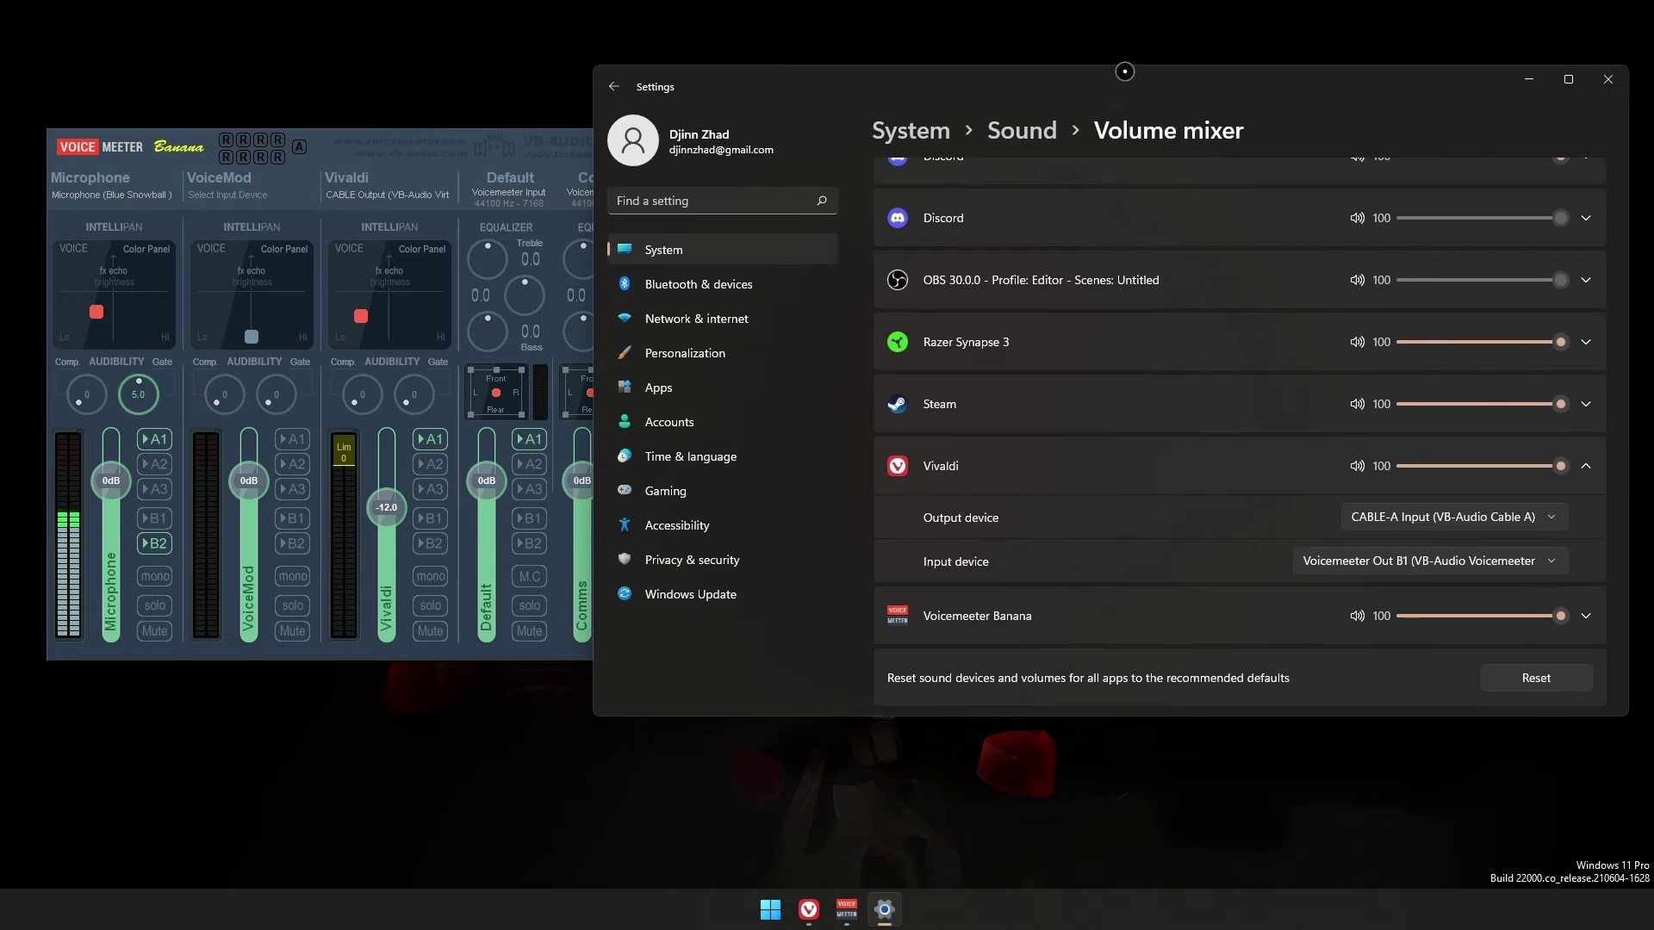
pyautogui.click(550, 129)
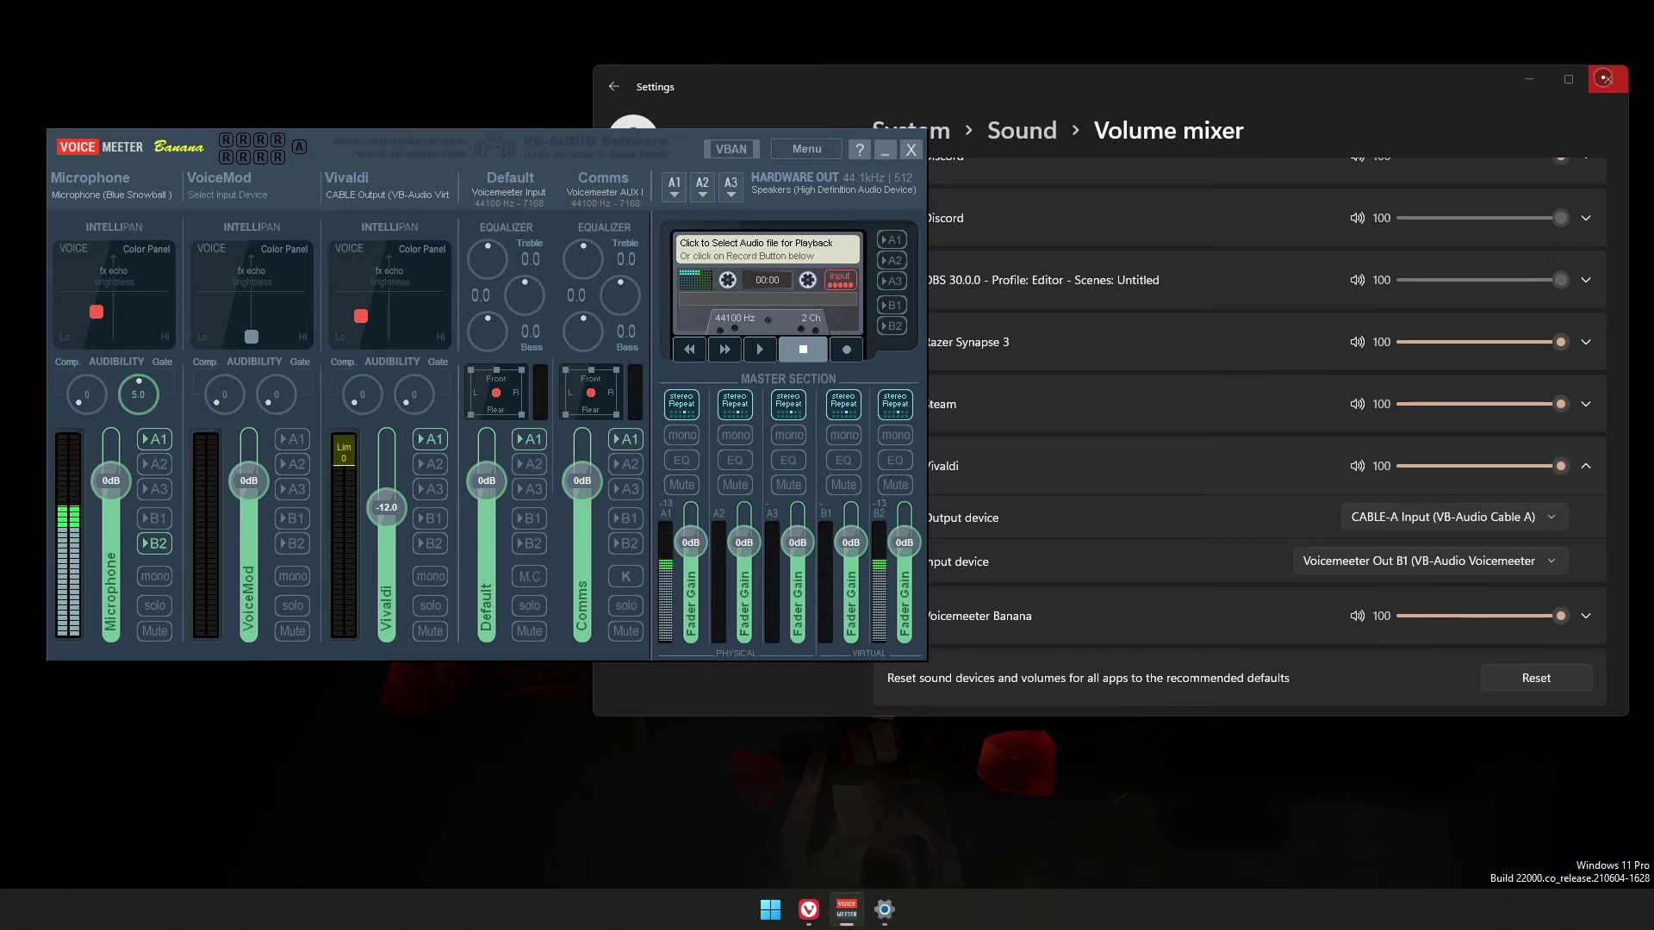
pyautogui.click(1602, 78)
pyautogui.moveTo(600, 142); pyautogui.dragTo(1017, 151)
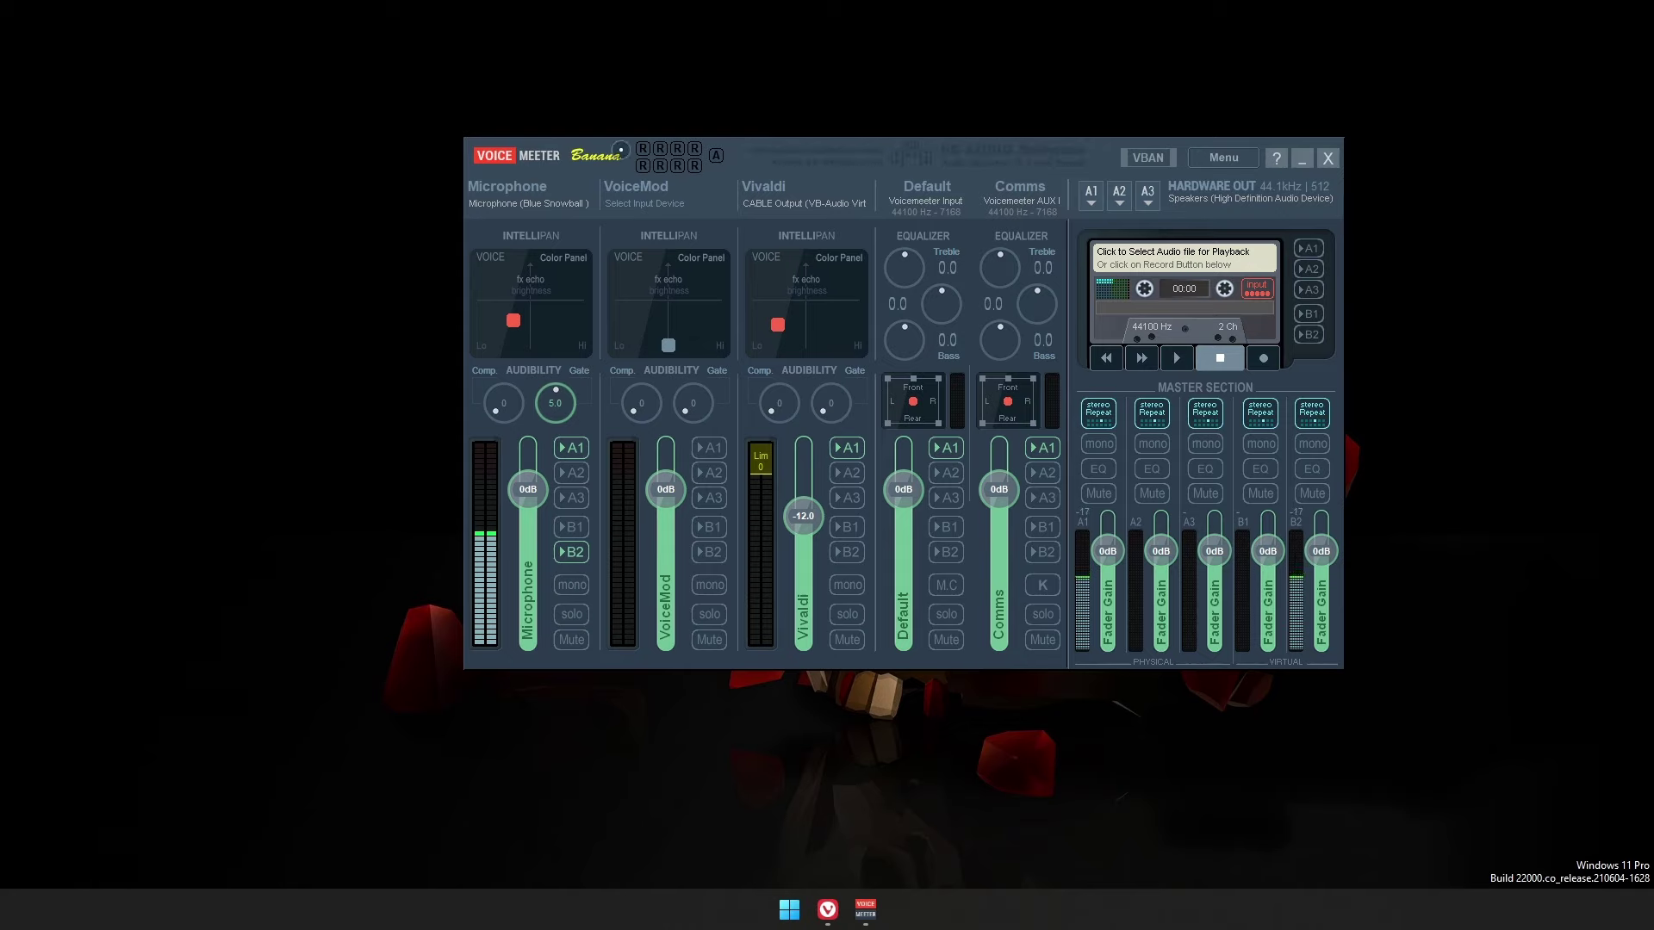
pyautogui.moveTo(1120, 147); pyautogui.dragTo(1096, 146)
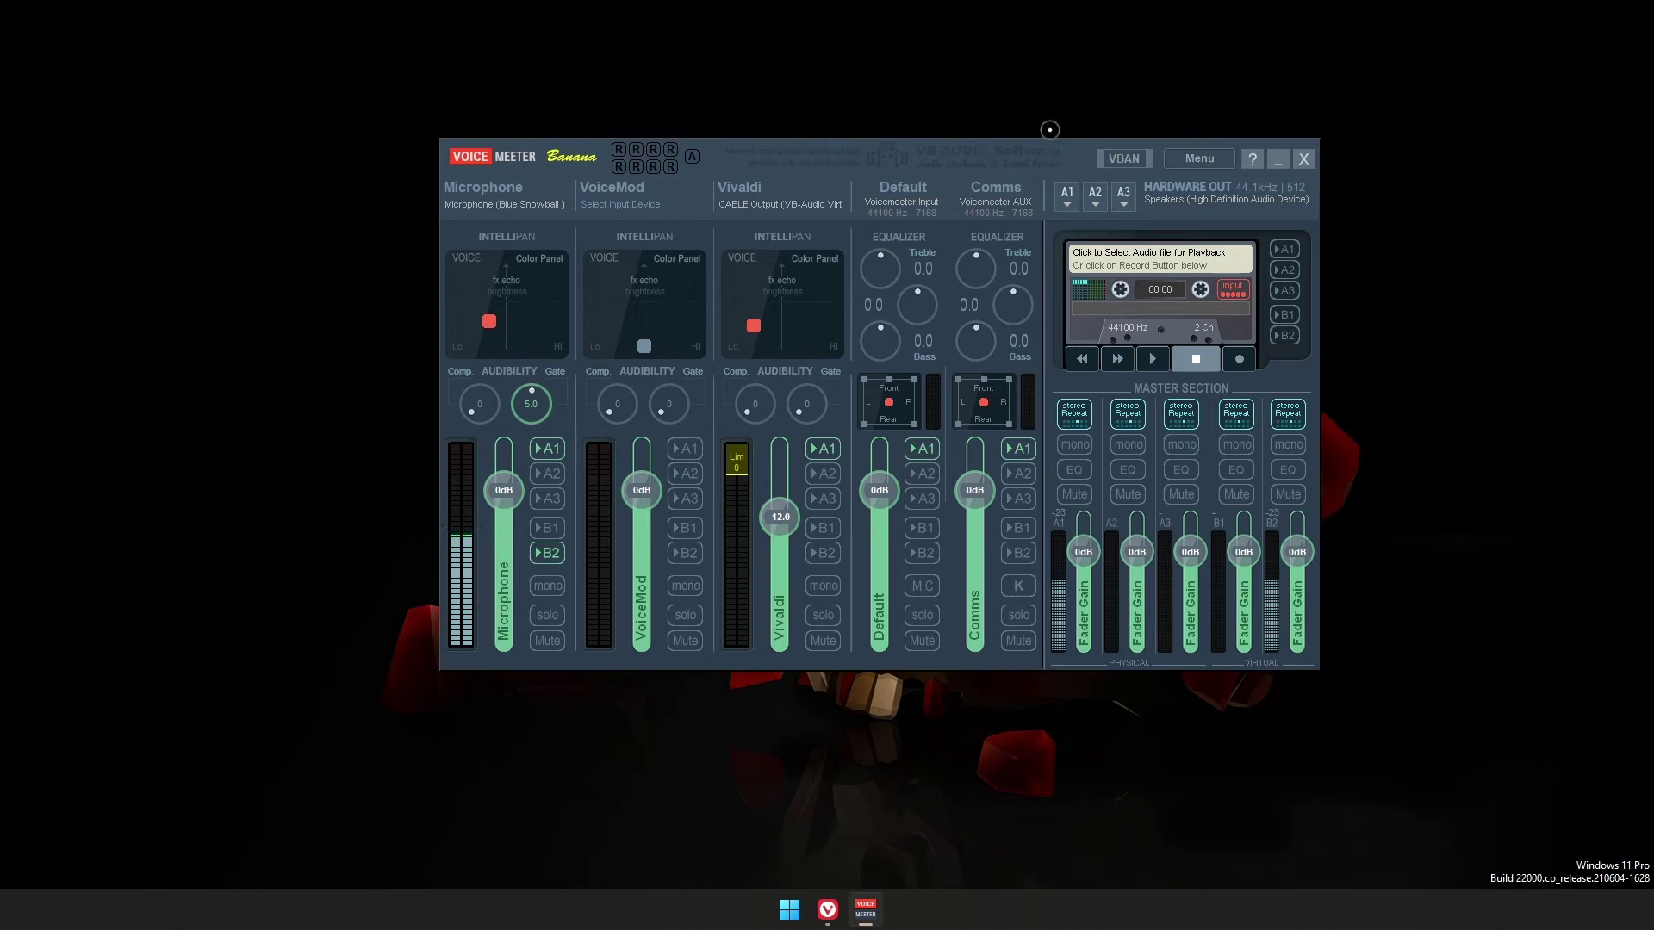
pyautogui.click(1176, 161)
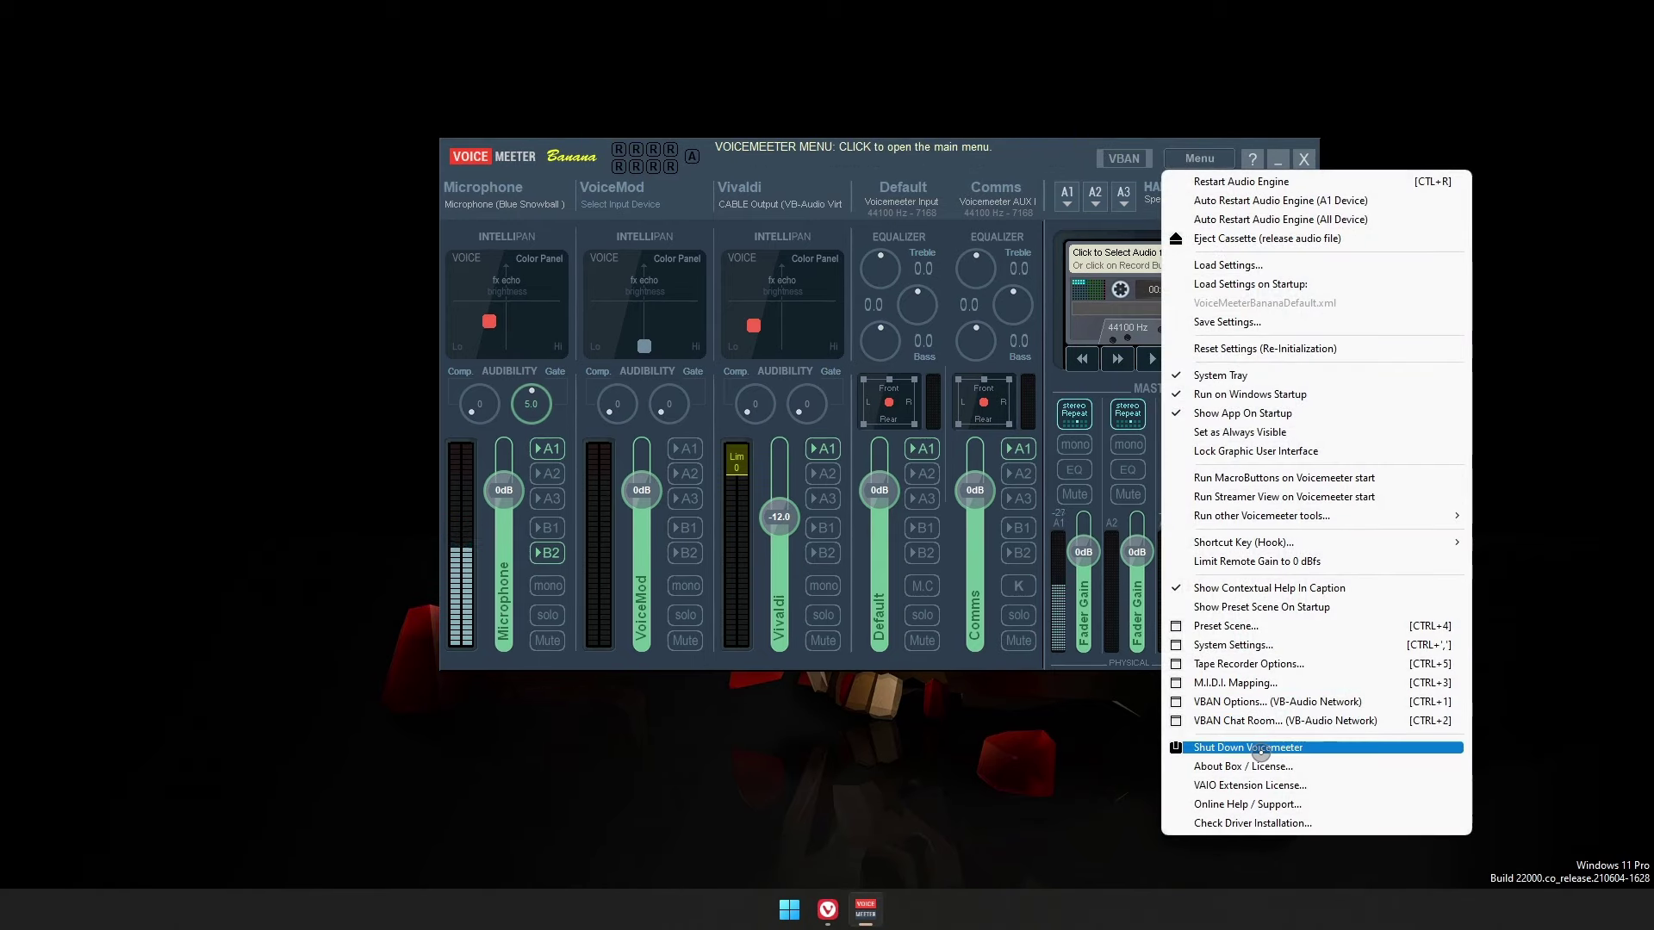
pyautogui.click(1260, 747)
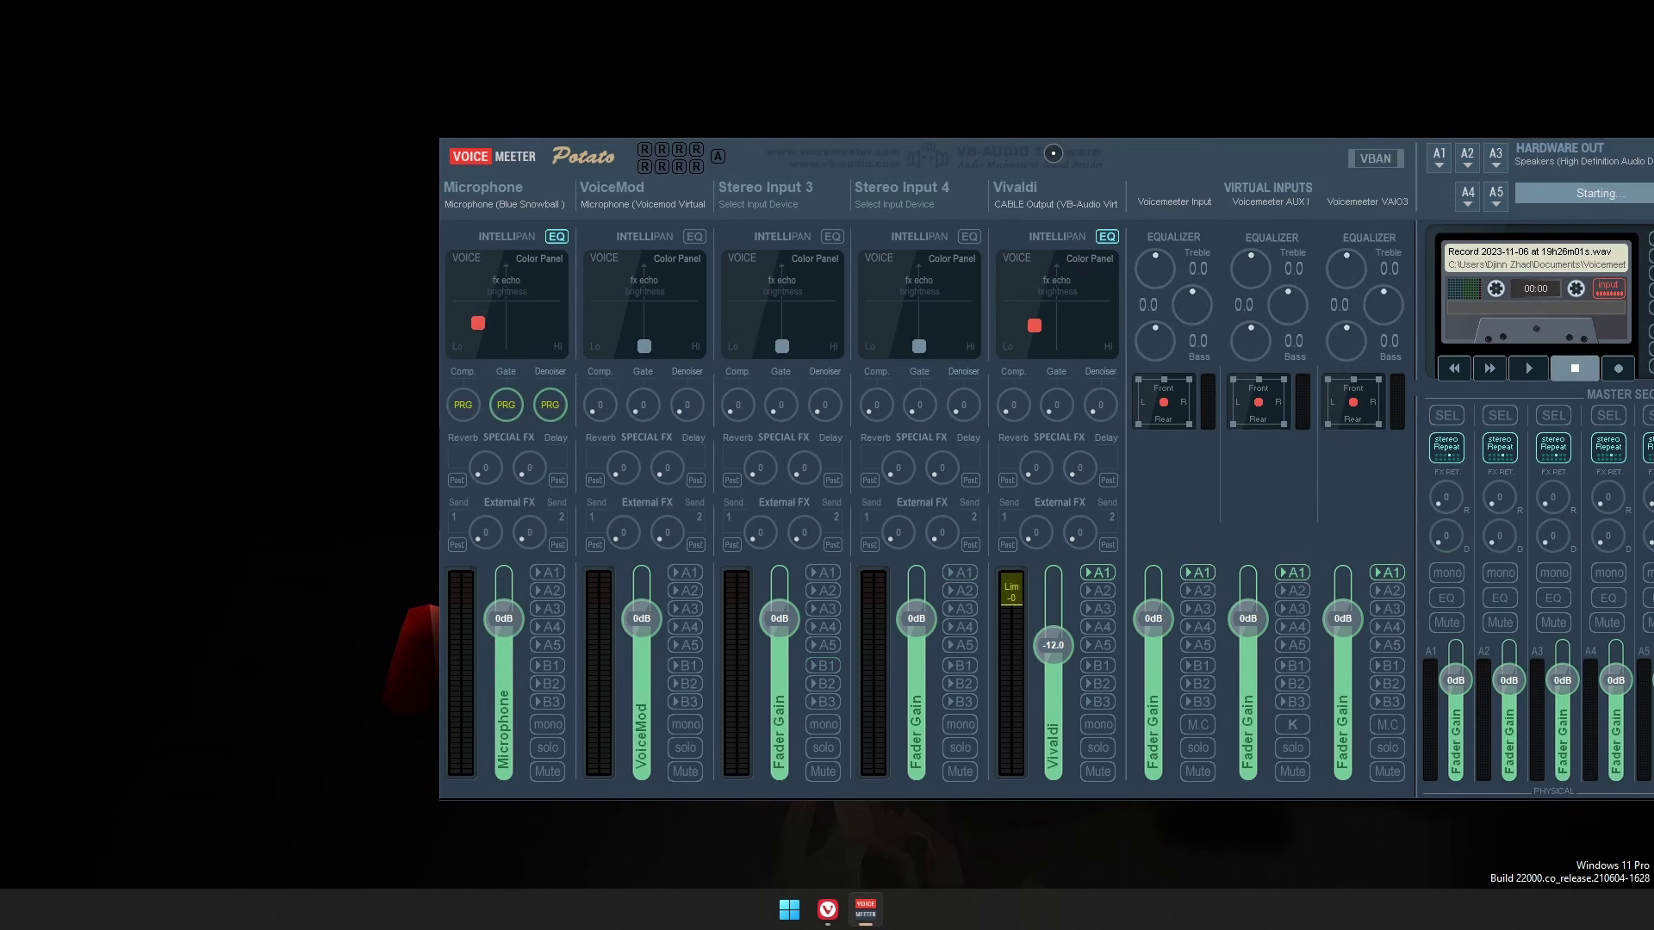
pyautogui.moveTo(1059, 152); pyautogui.dragTo(894, 136)
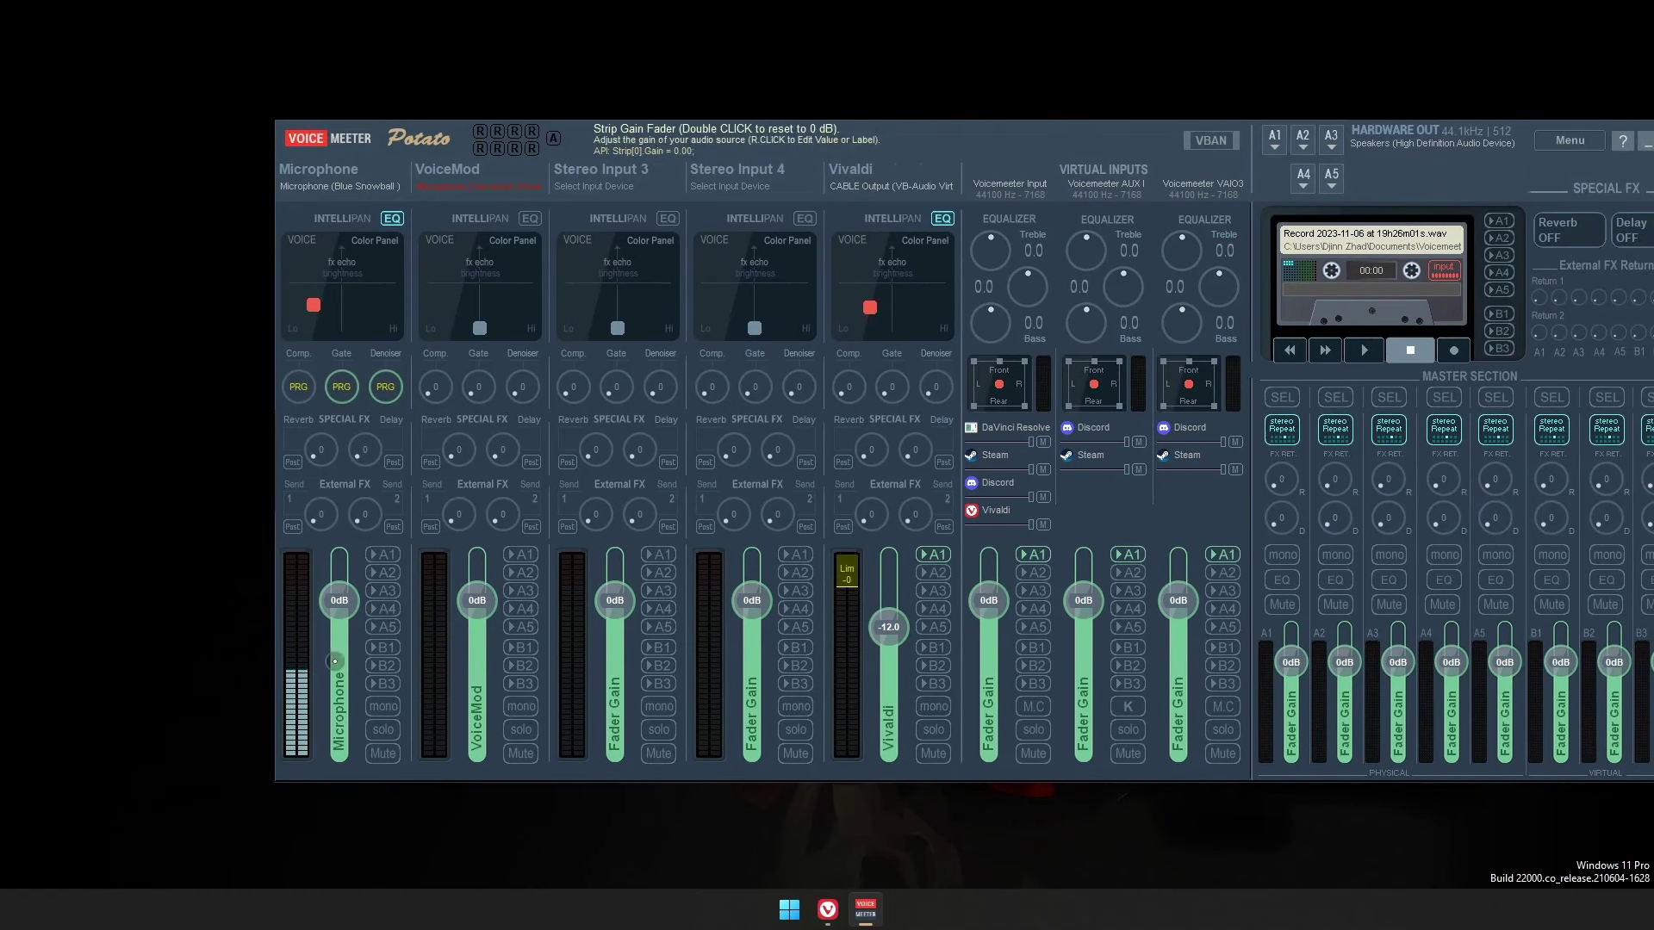
pyautogui.click(384, 665)
pyautogui.click(382, 555)
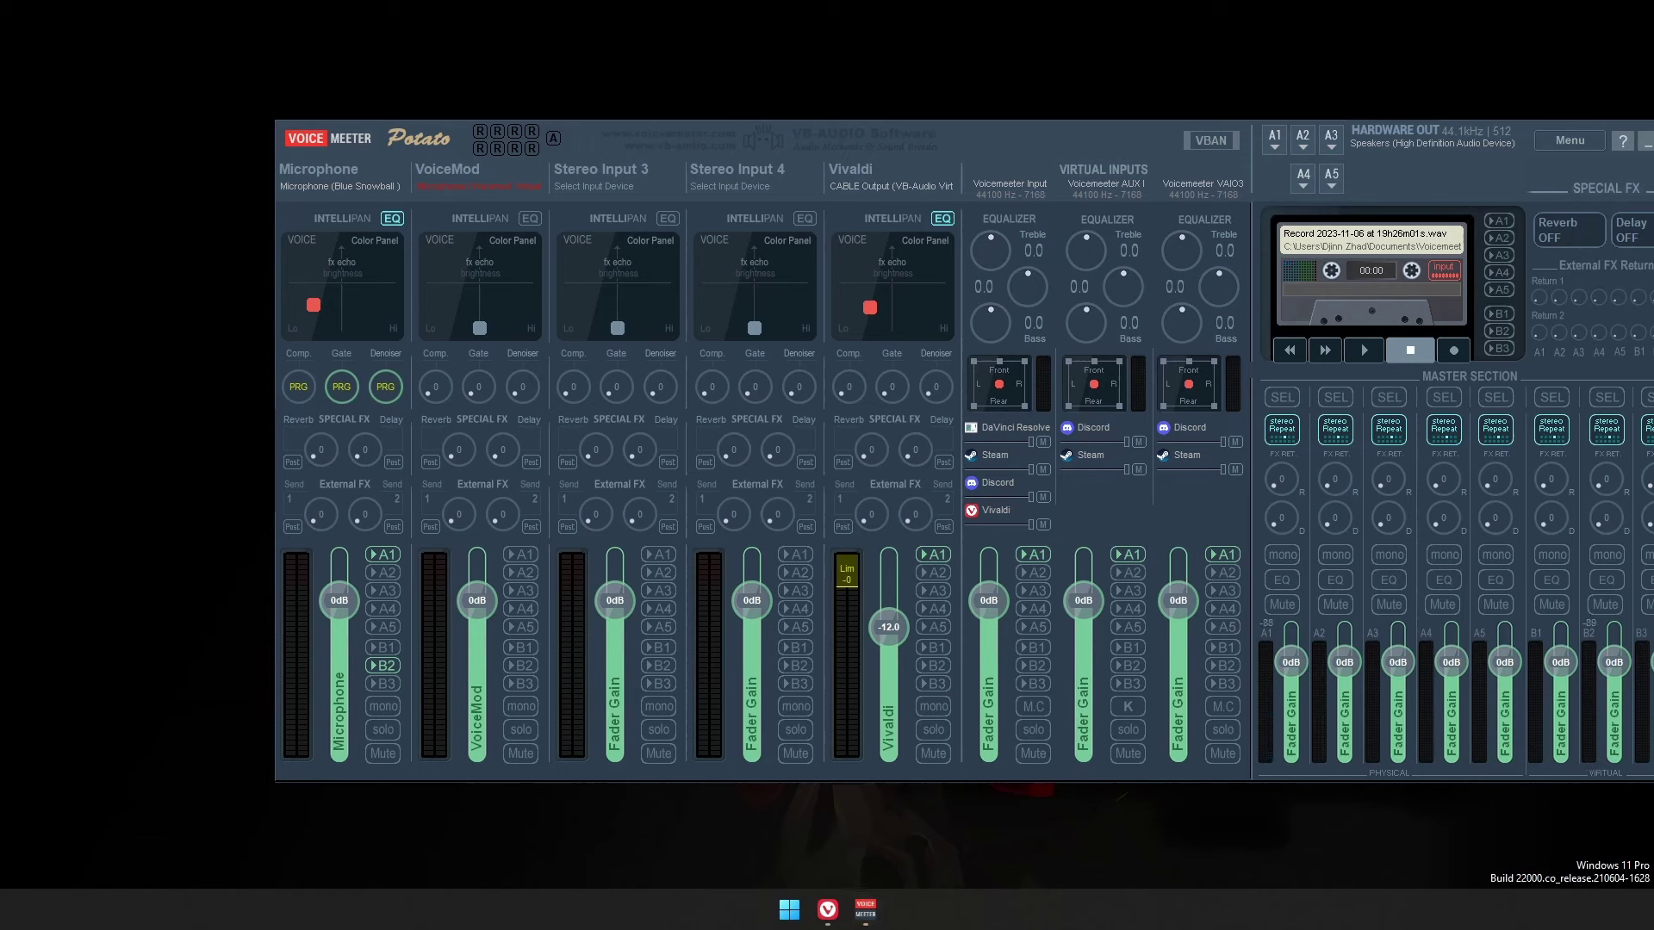
pyautogui.click(384, 665)
pyautogui.click(387, 683)
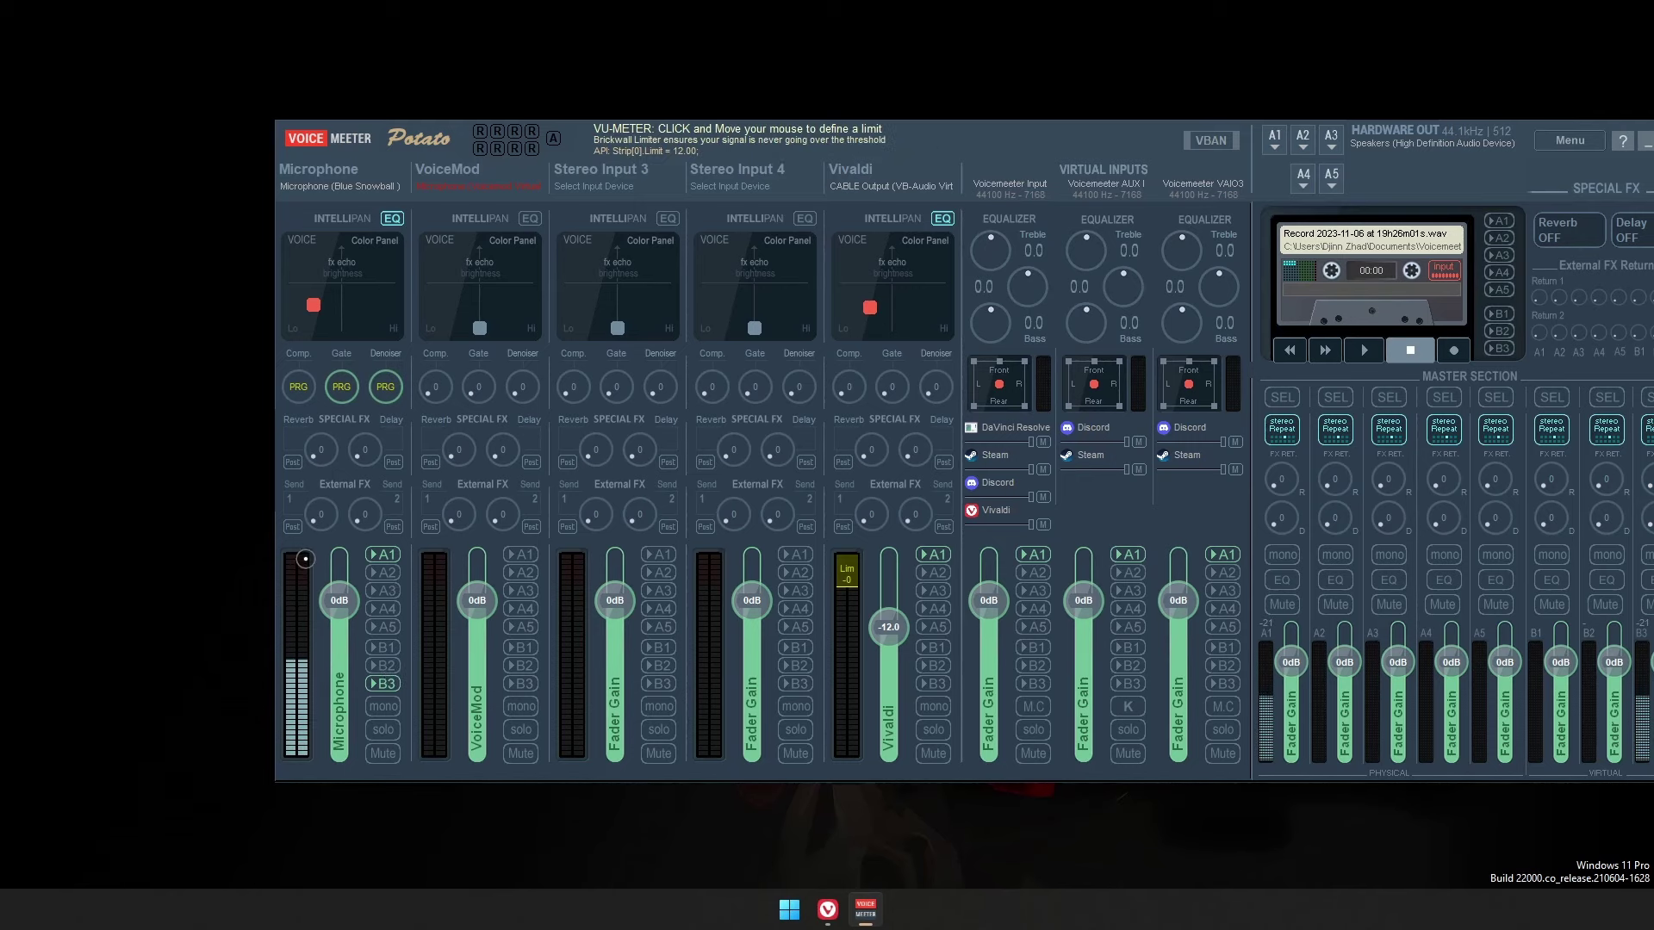
pyautogui.scroll(3, 333, 598)
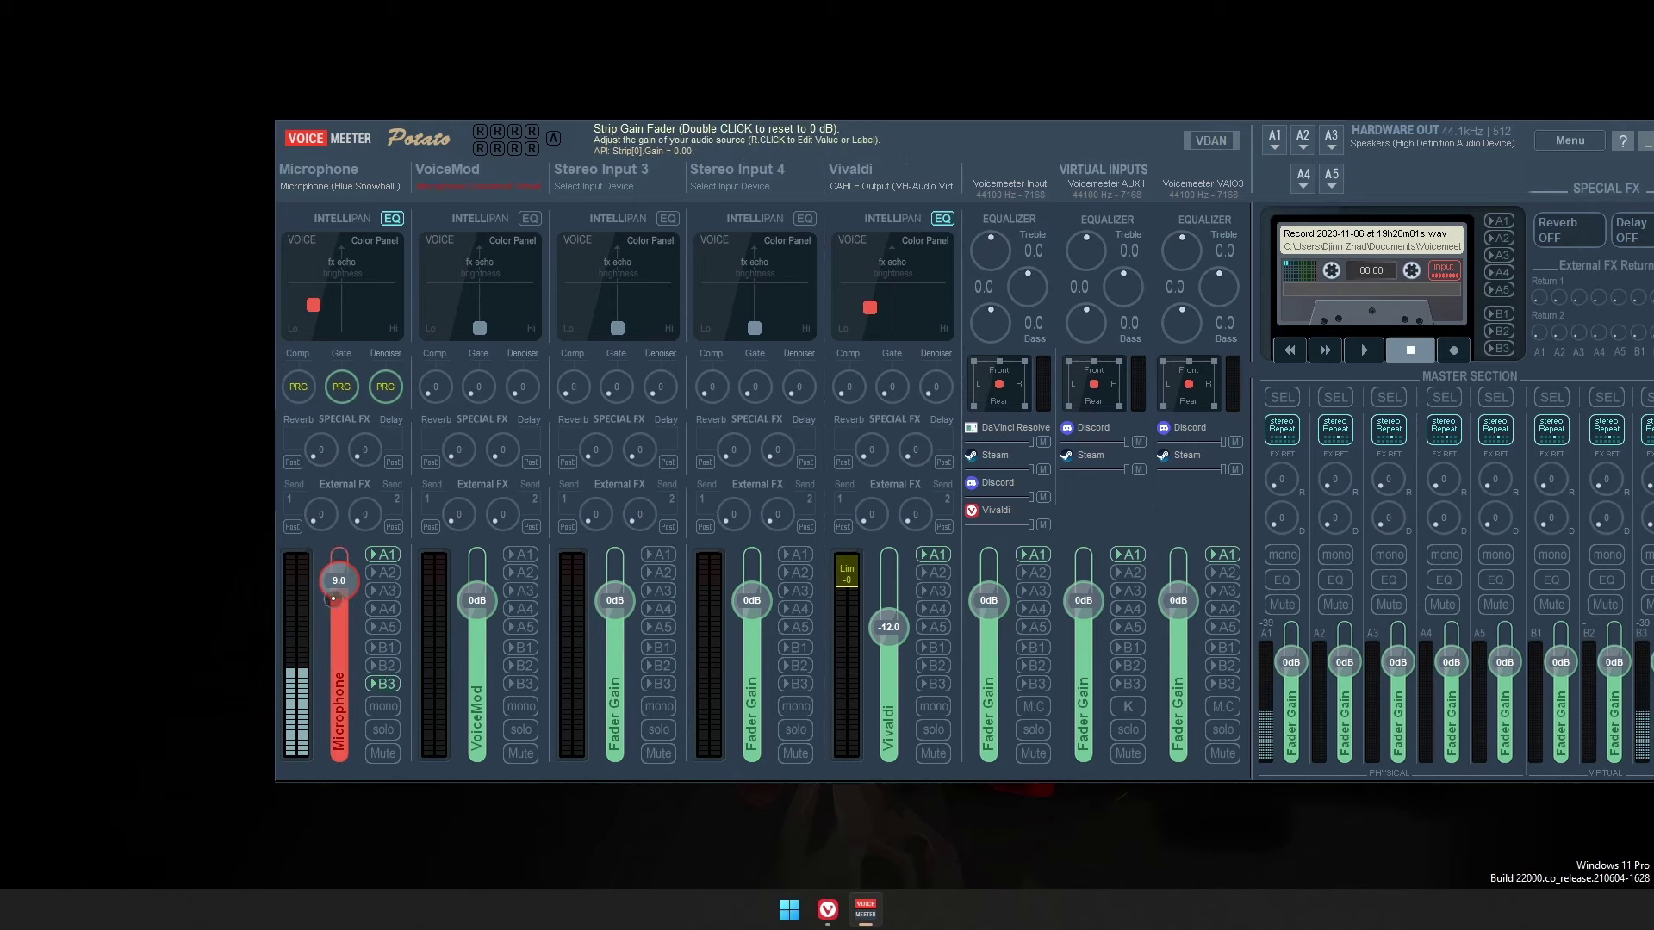
pyautogui.moveTo(743, 141); pyautogui.dragTo(632, 135)
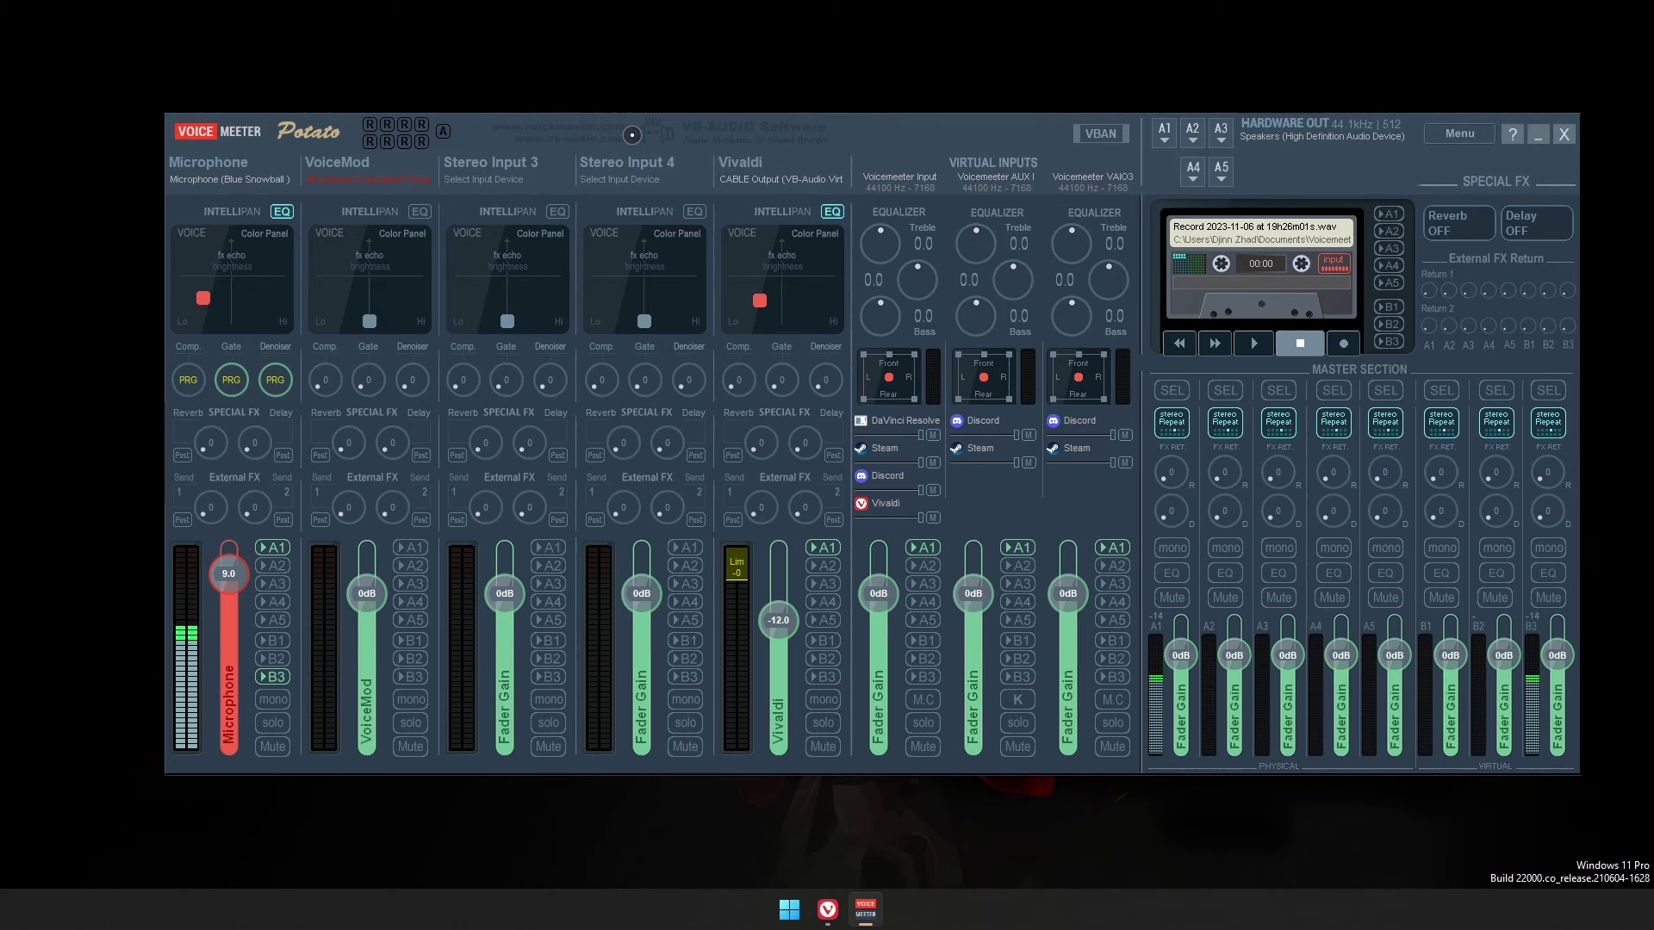
pyautogui.moveTo(632, 135); pyautogui.dragTo(612, 128)
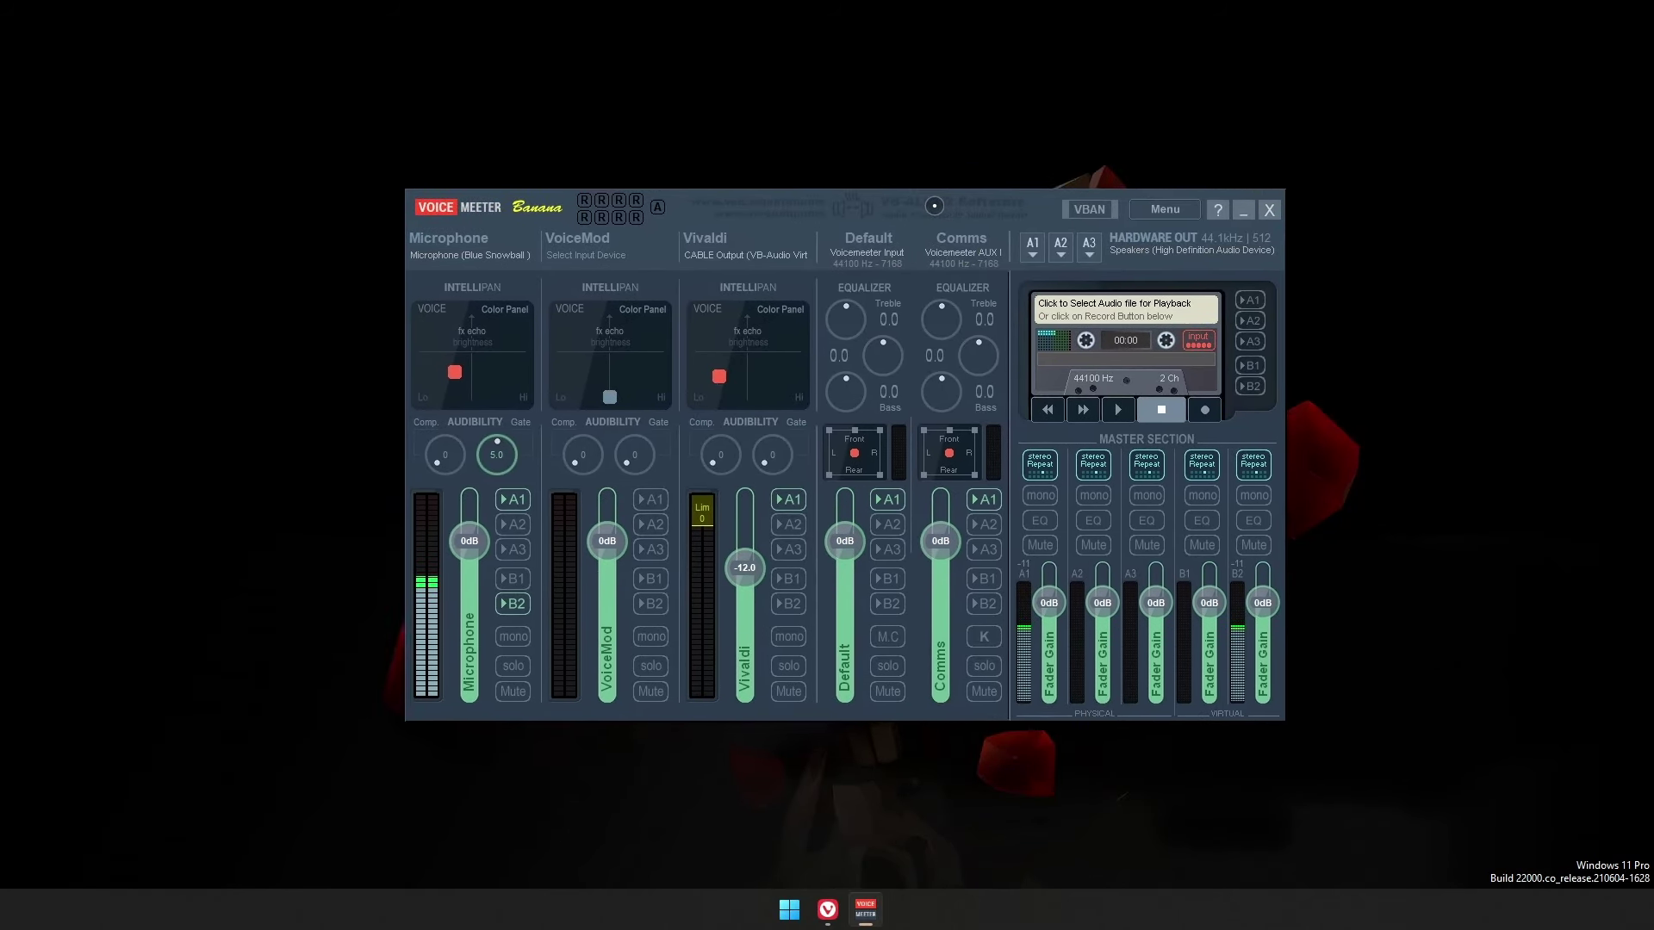
# Step: Bring Voicemod forward and open its Audio settings, showing Voicemeeter Out B1 as input
pyautogui.moveTo(934, 205); pyautogui.dragTo(972, 212)
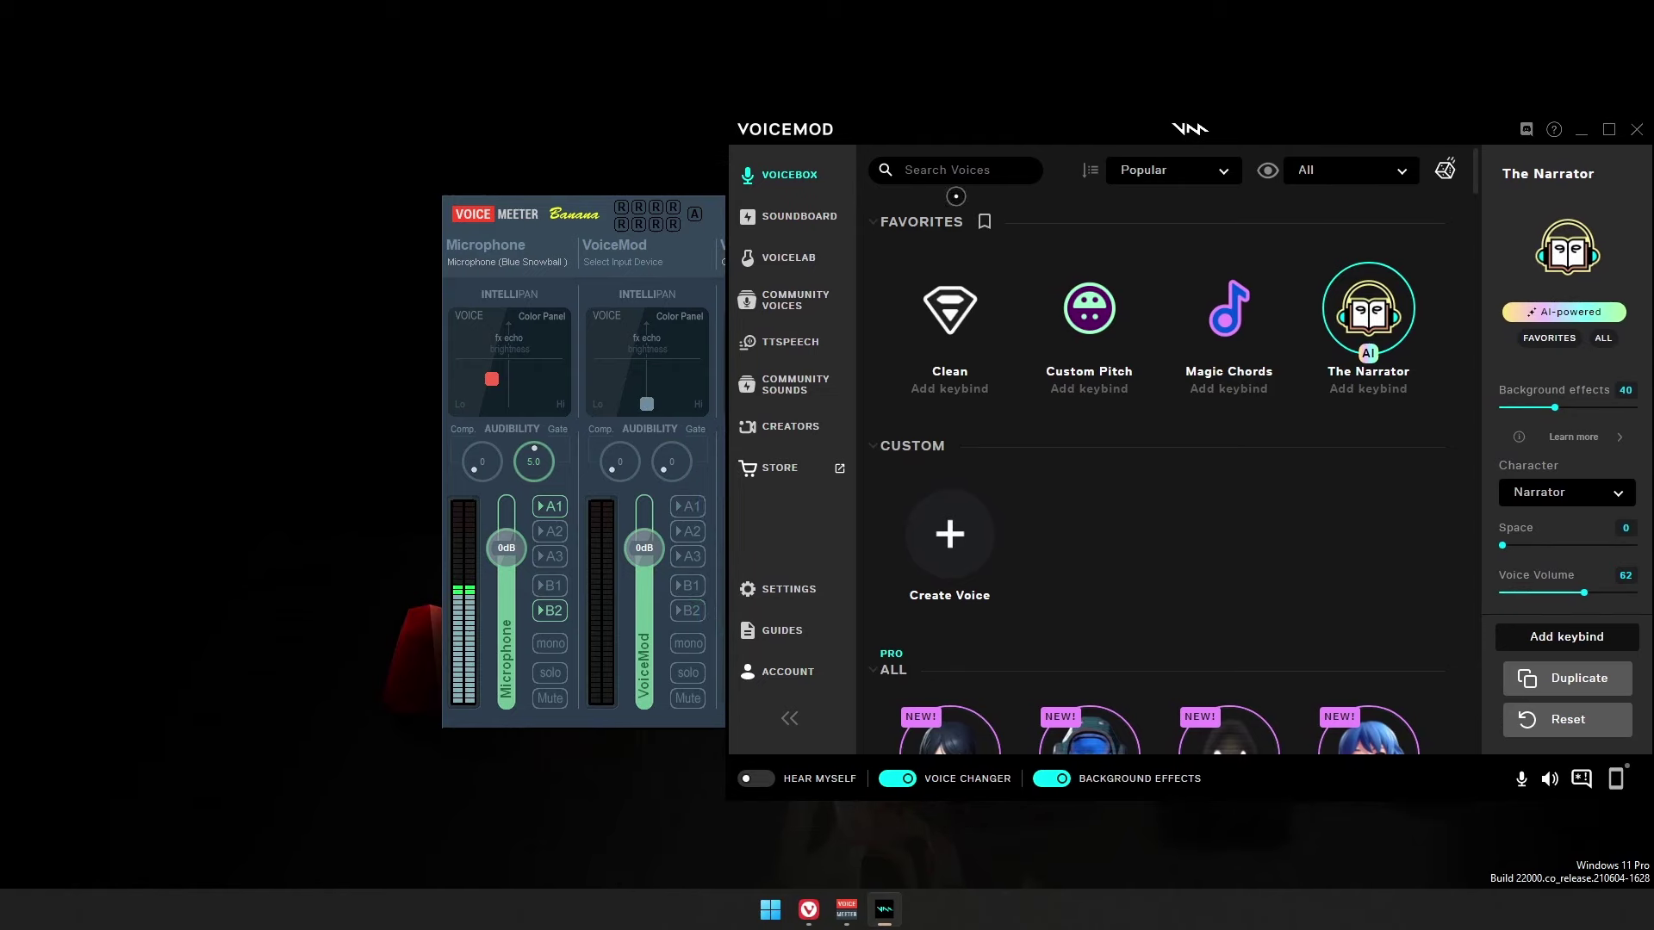
pyautogui.click(716, 225)
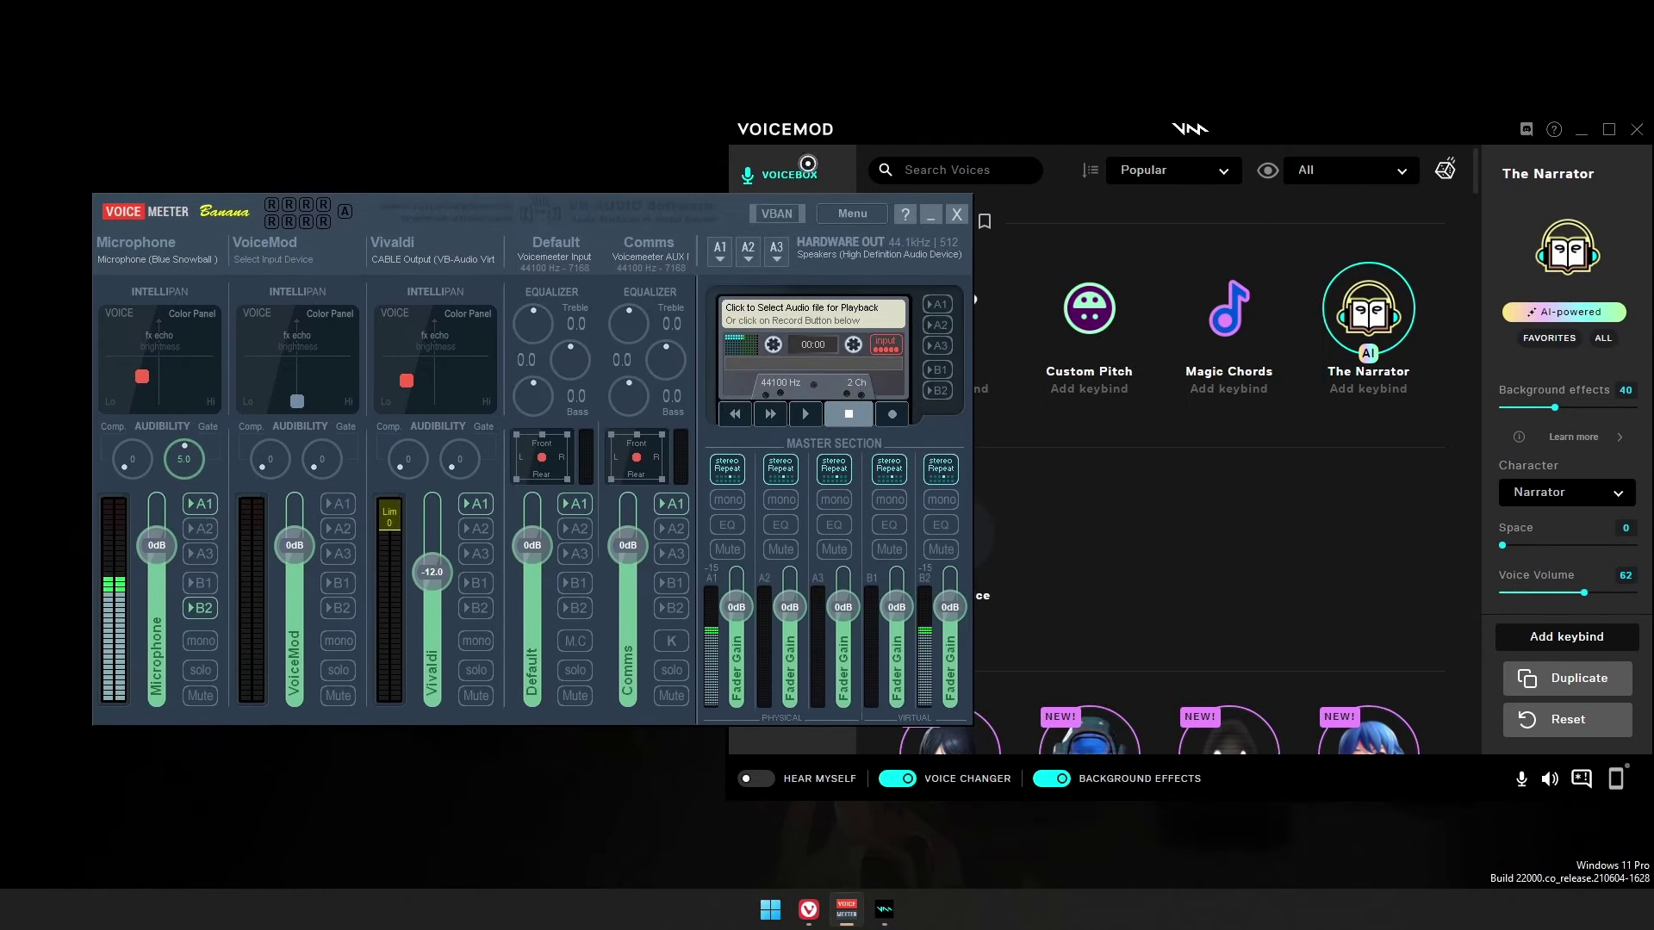
pyautogui.click(885, 139)
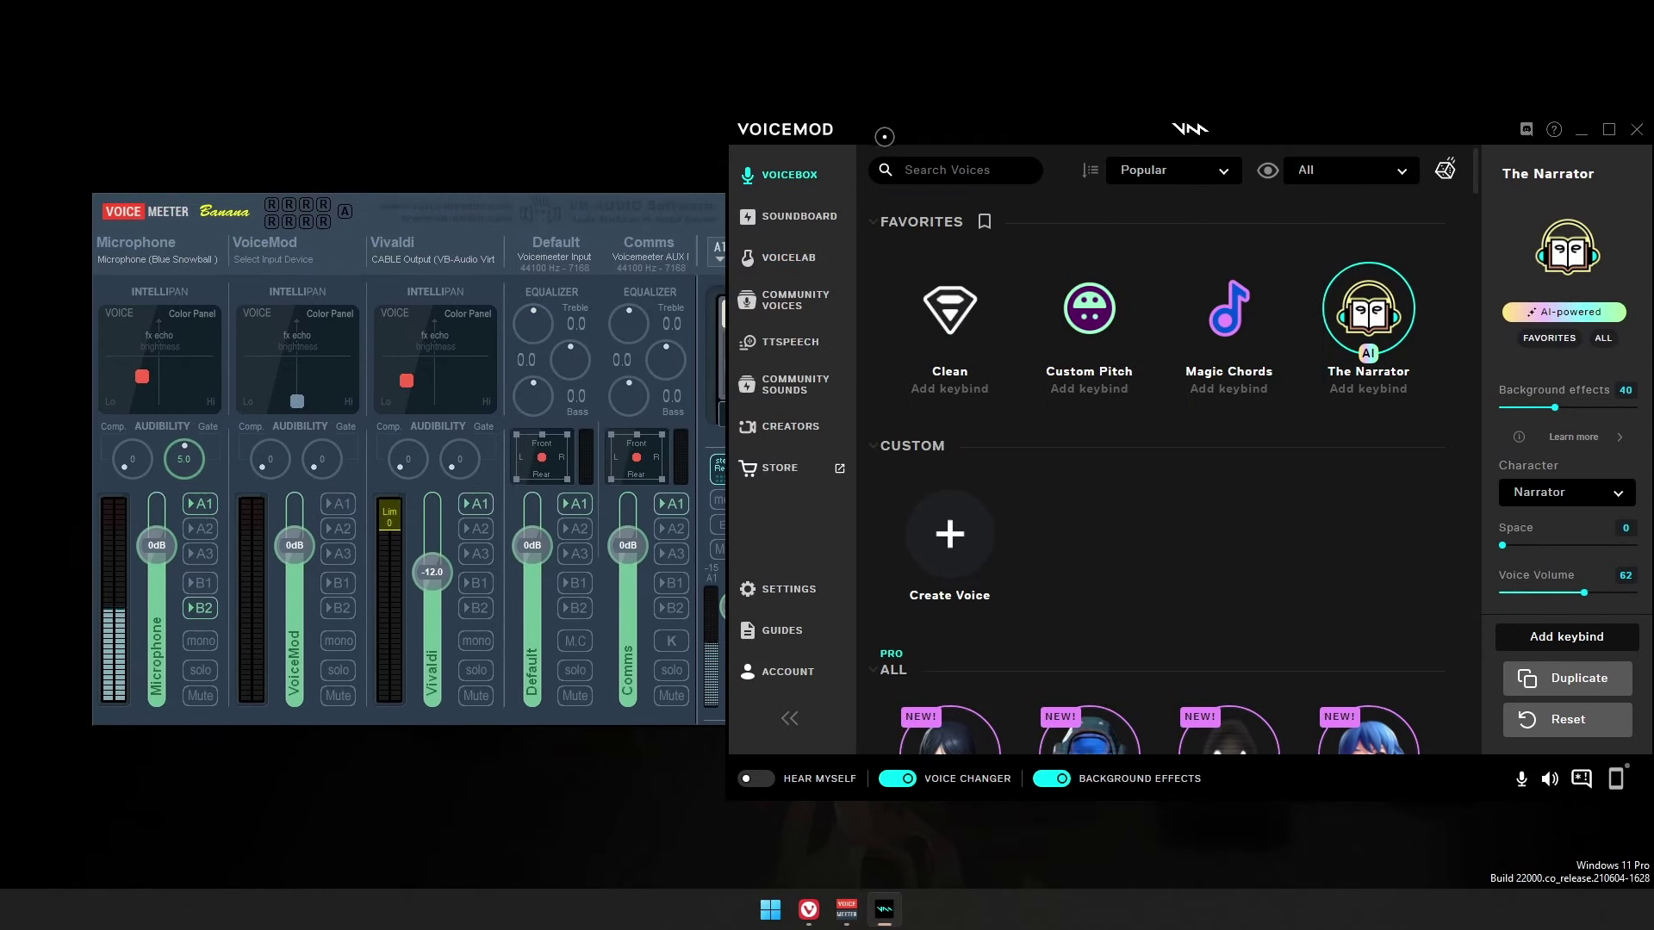
pyautogui.click(772, 588)
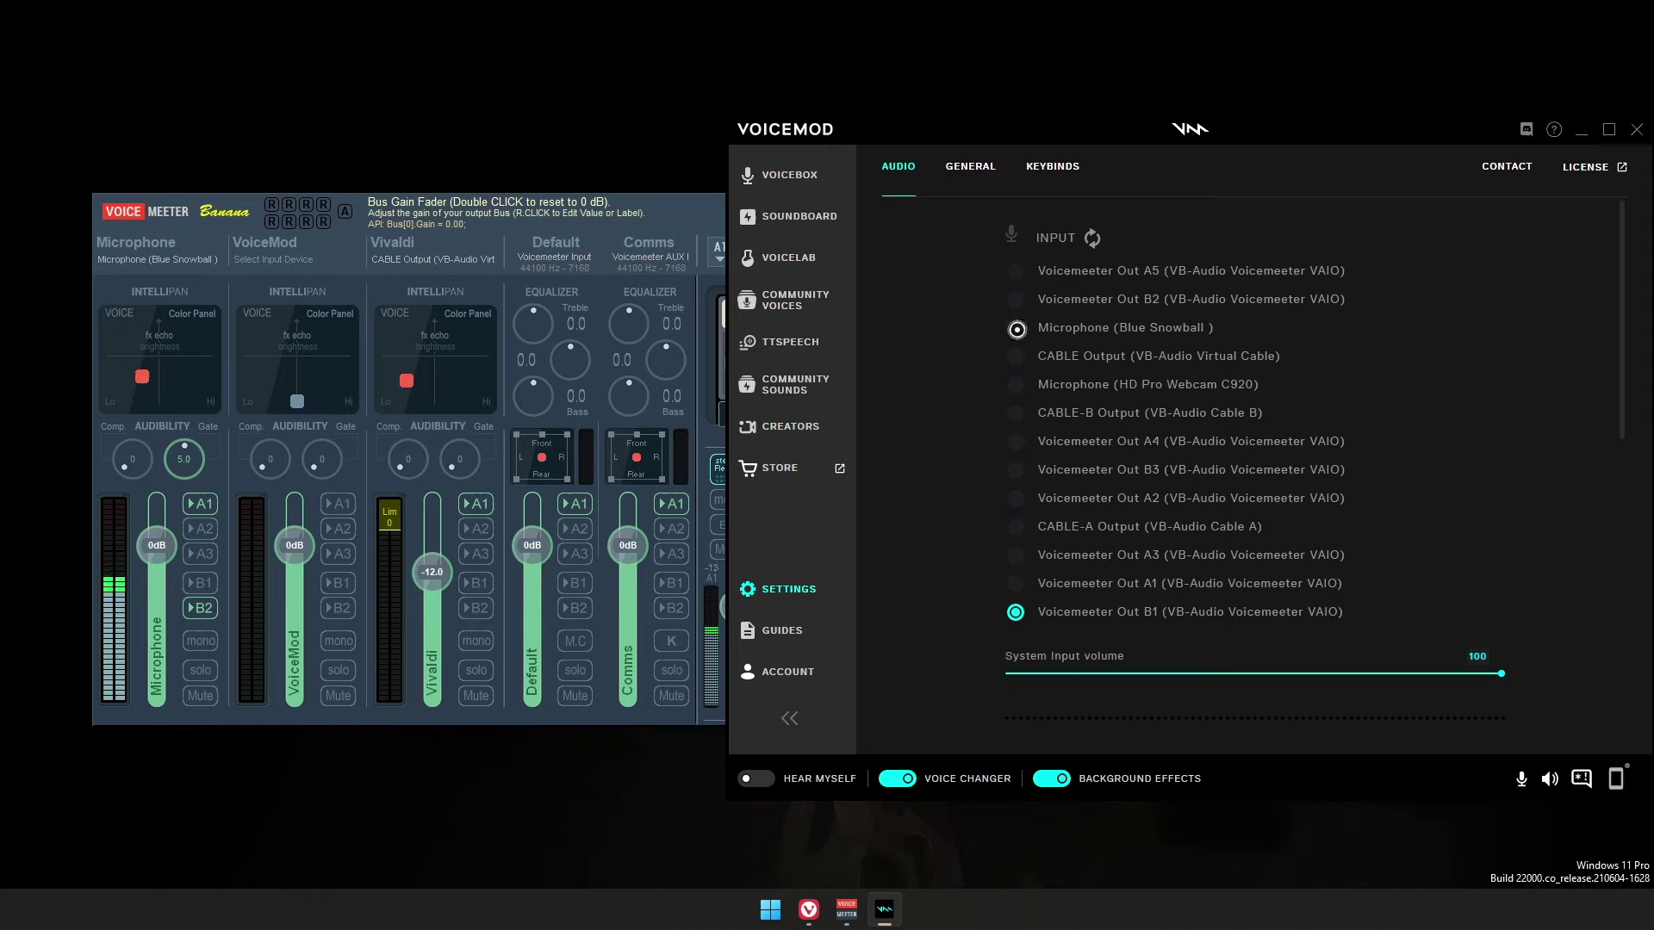
# Step: Choose Microphone (Blue Snowball) as Voicemod's input and scroll down to the Output device list
pyautogui.click(1017, 329)
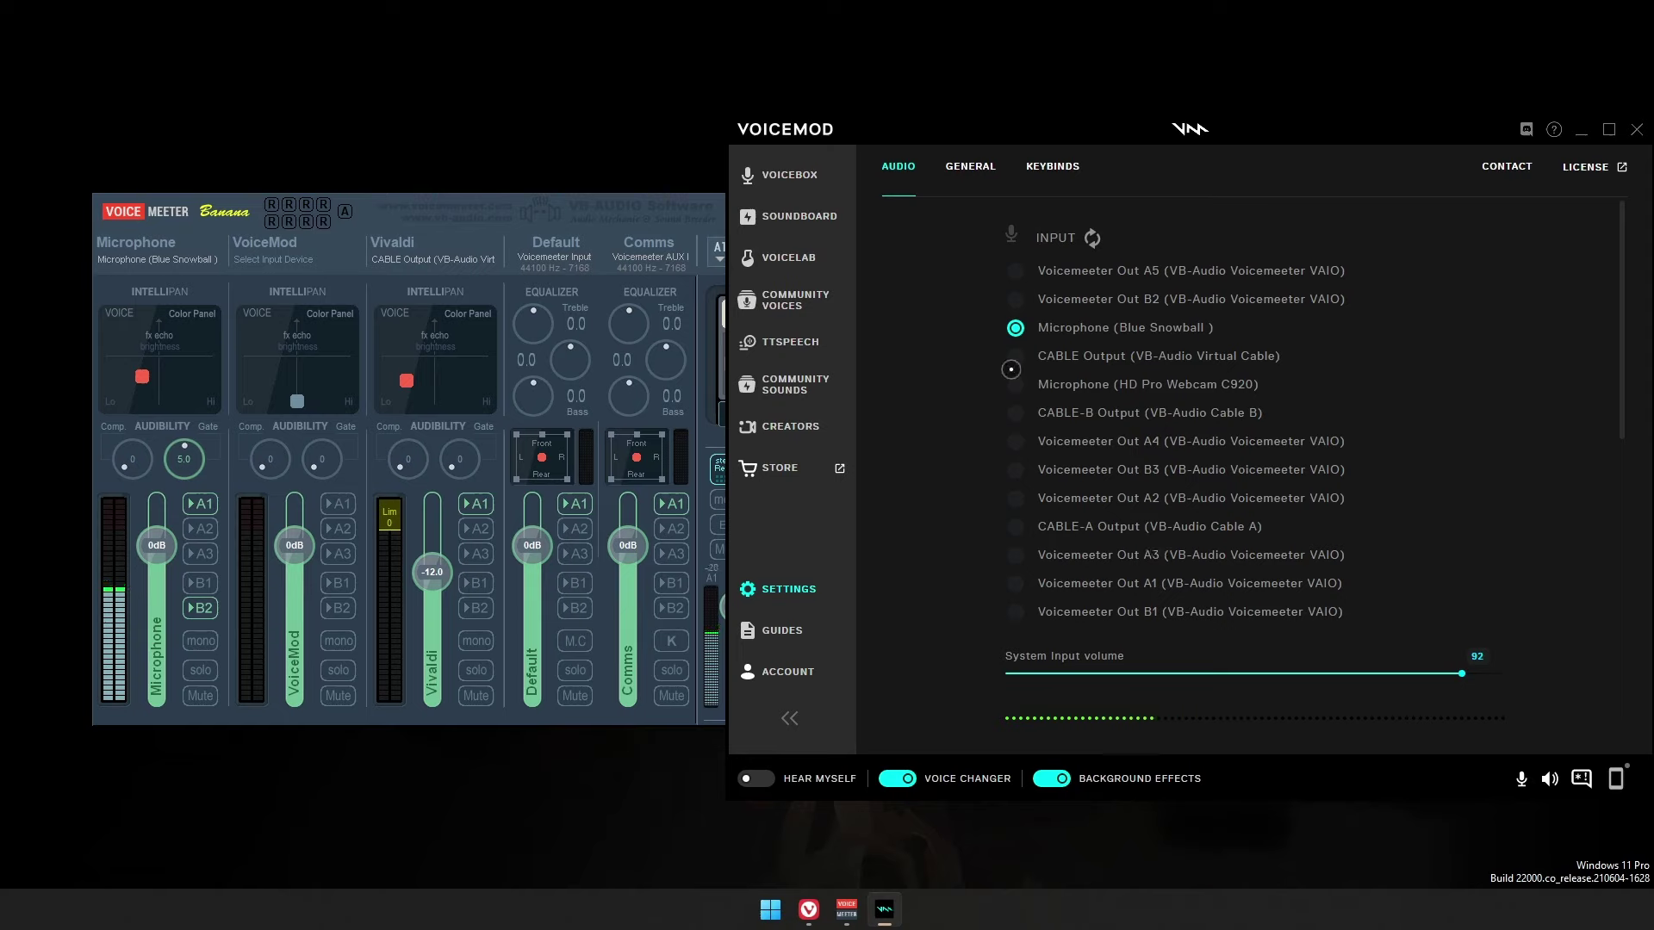
pyautogui.scroll(-4, 998, 331)
pyautogui.scroll(-2, 995, 335)
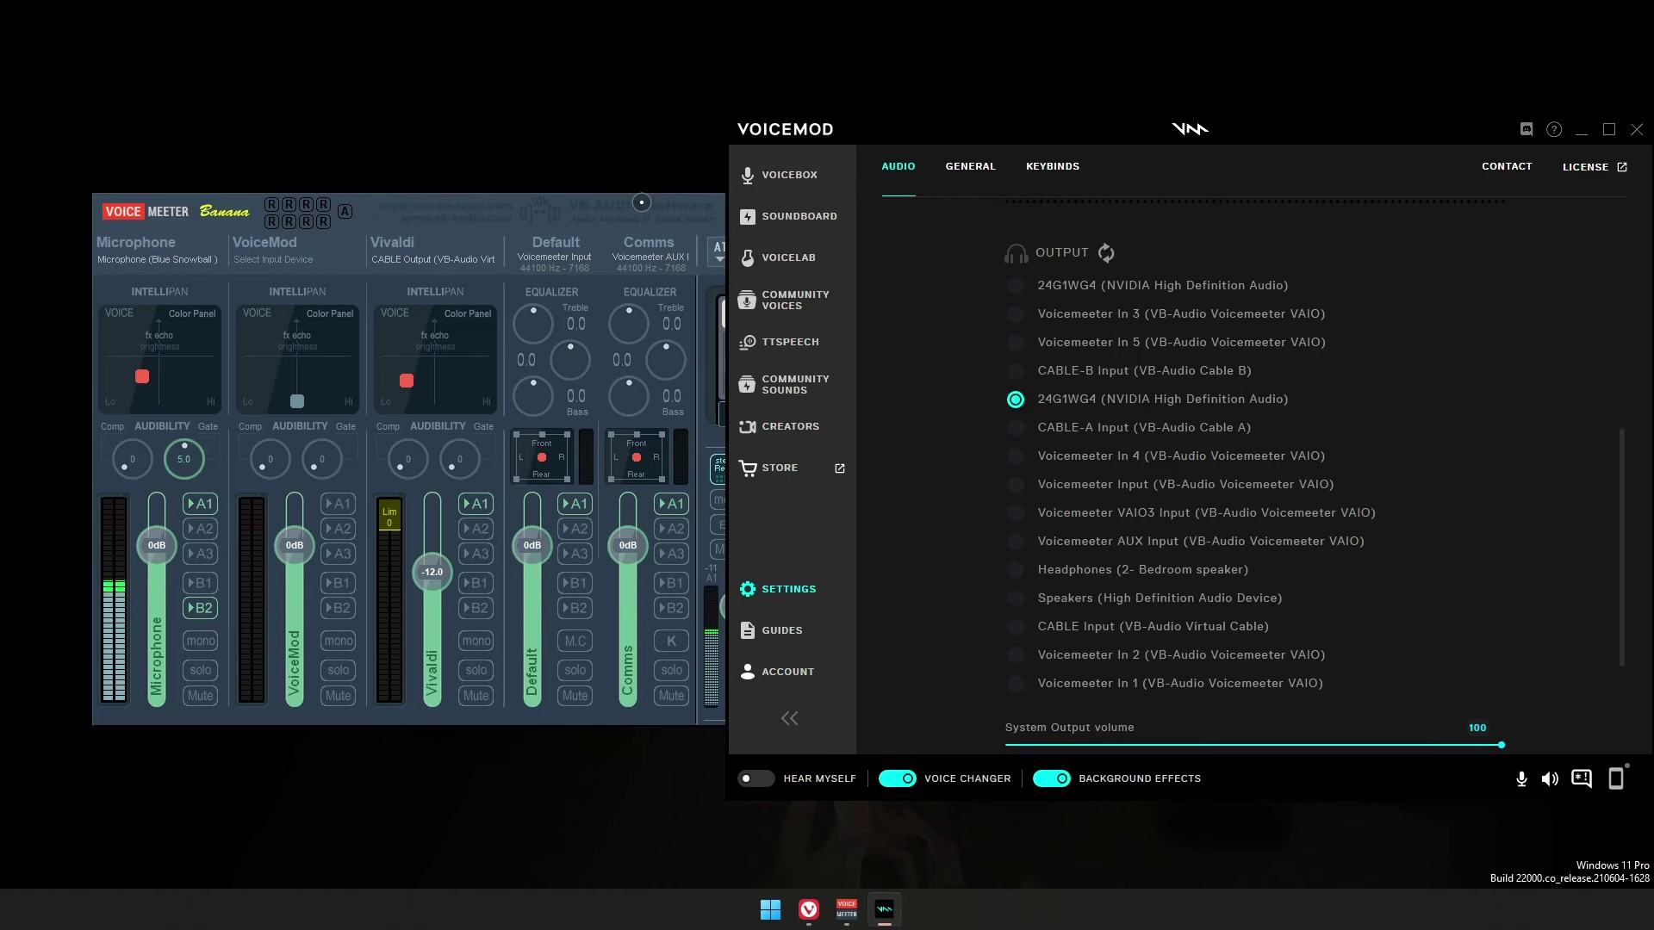
# Step: Set the VoiceMod strip's input to WDM Microphone (Voicemod Virtual Audio Device)
pyautogui.click(678, 223)
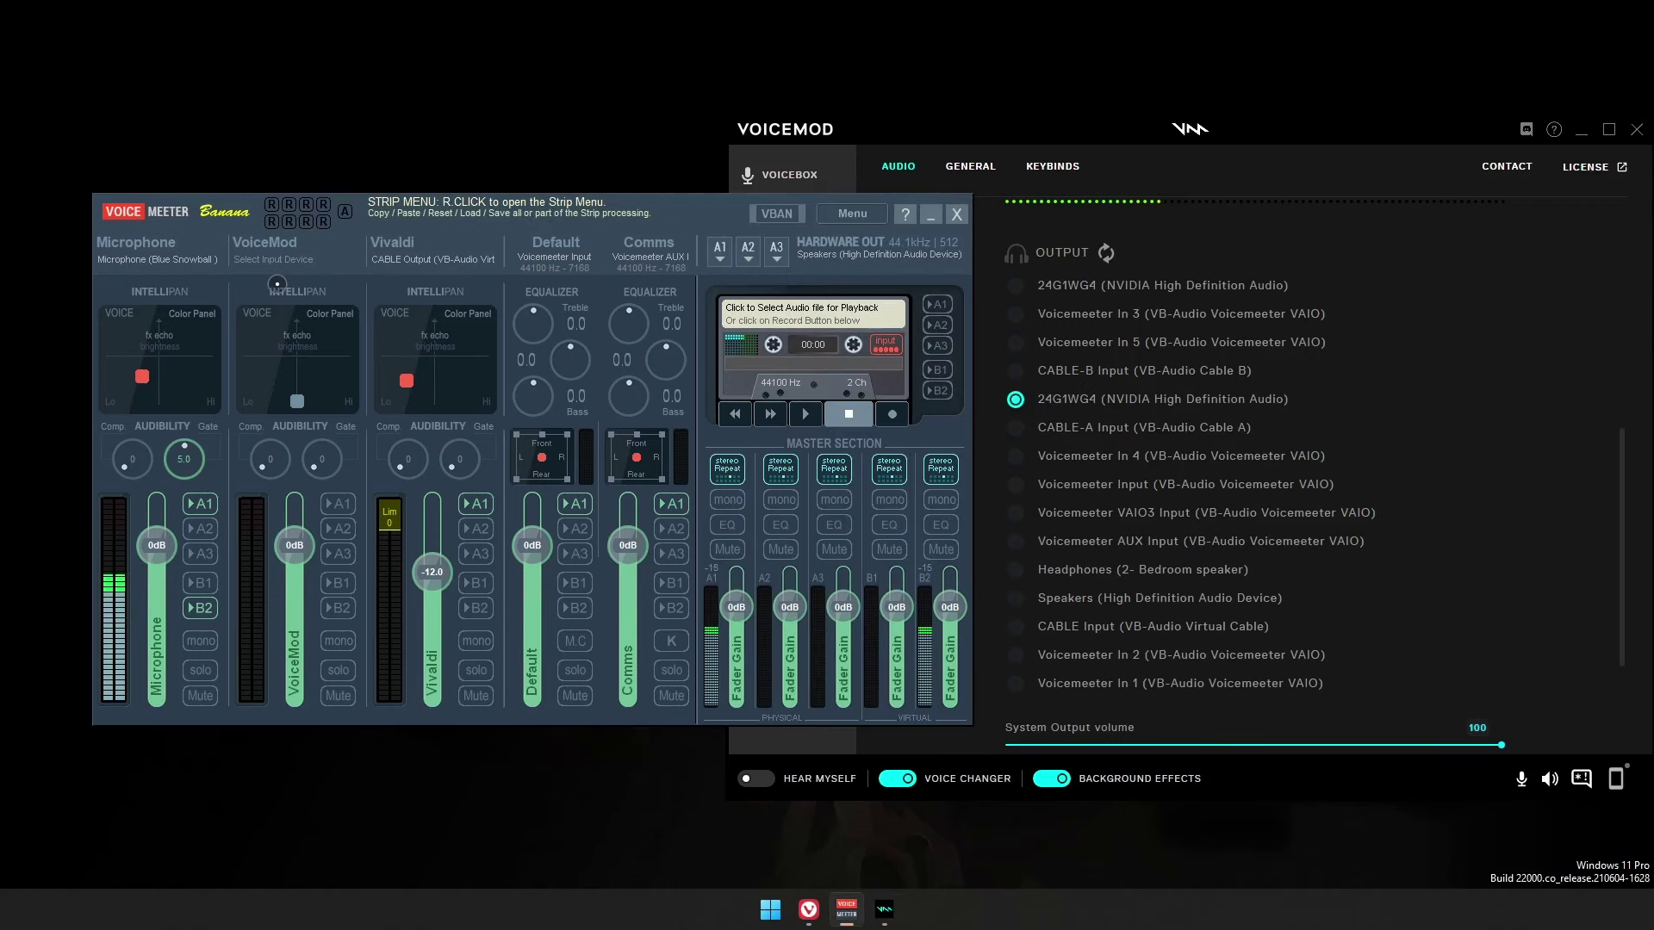
pyautogui.click(284, 260)
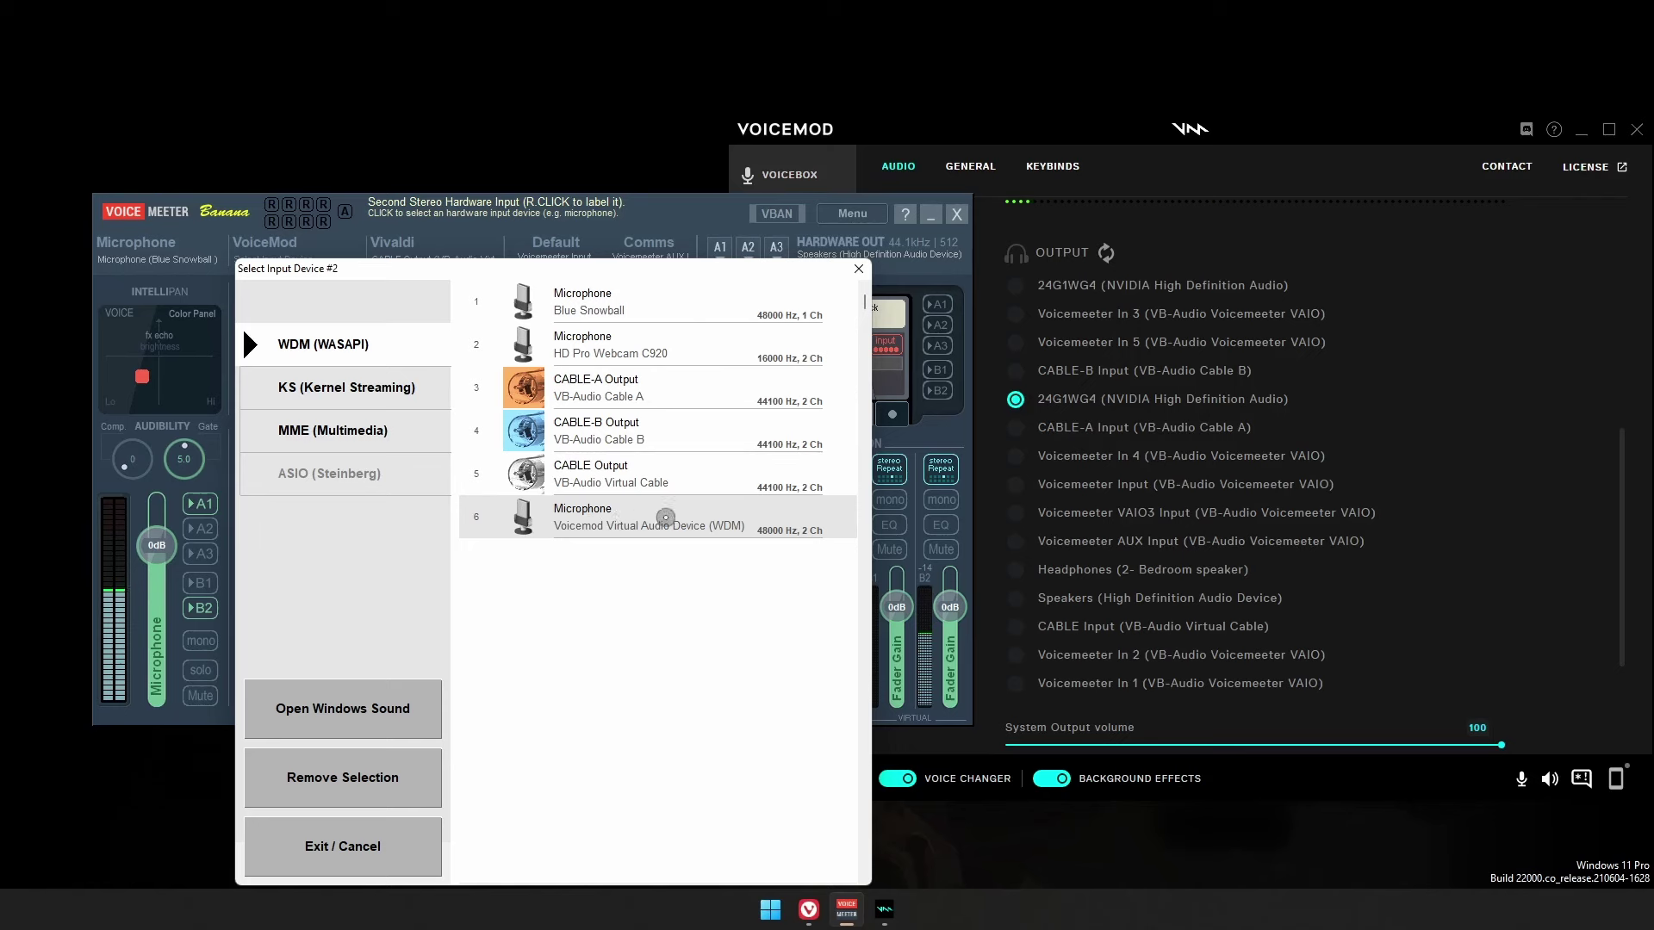
pyautogui.click(686, 520)
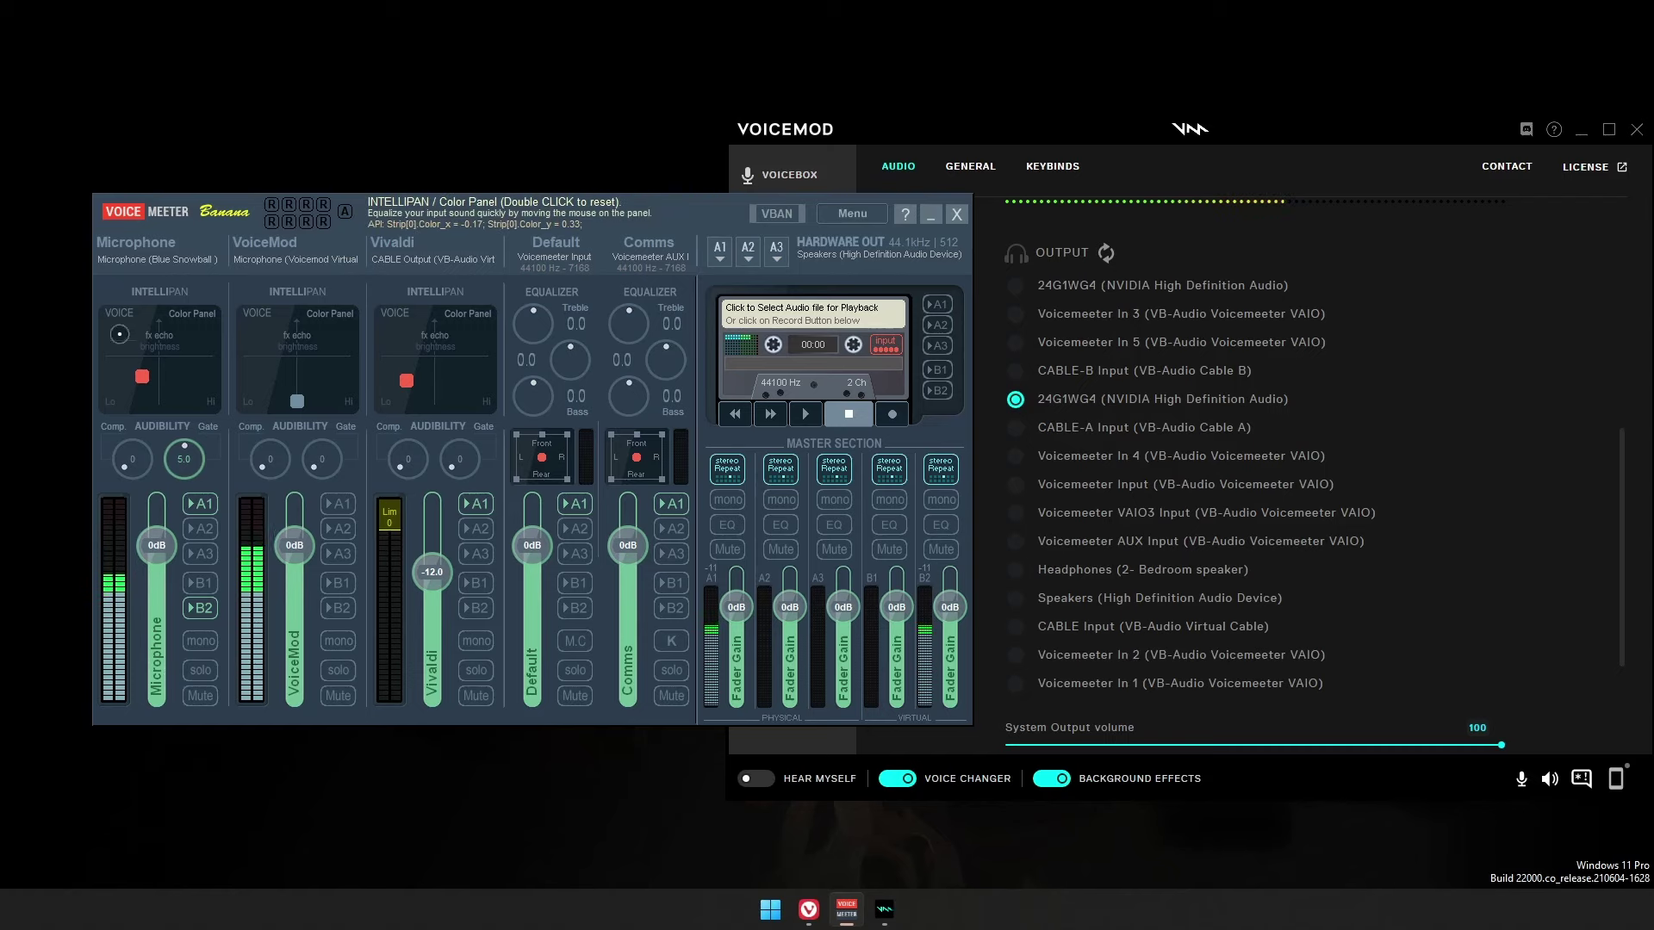
pyautogui.click(1107, 122)
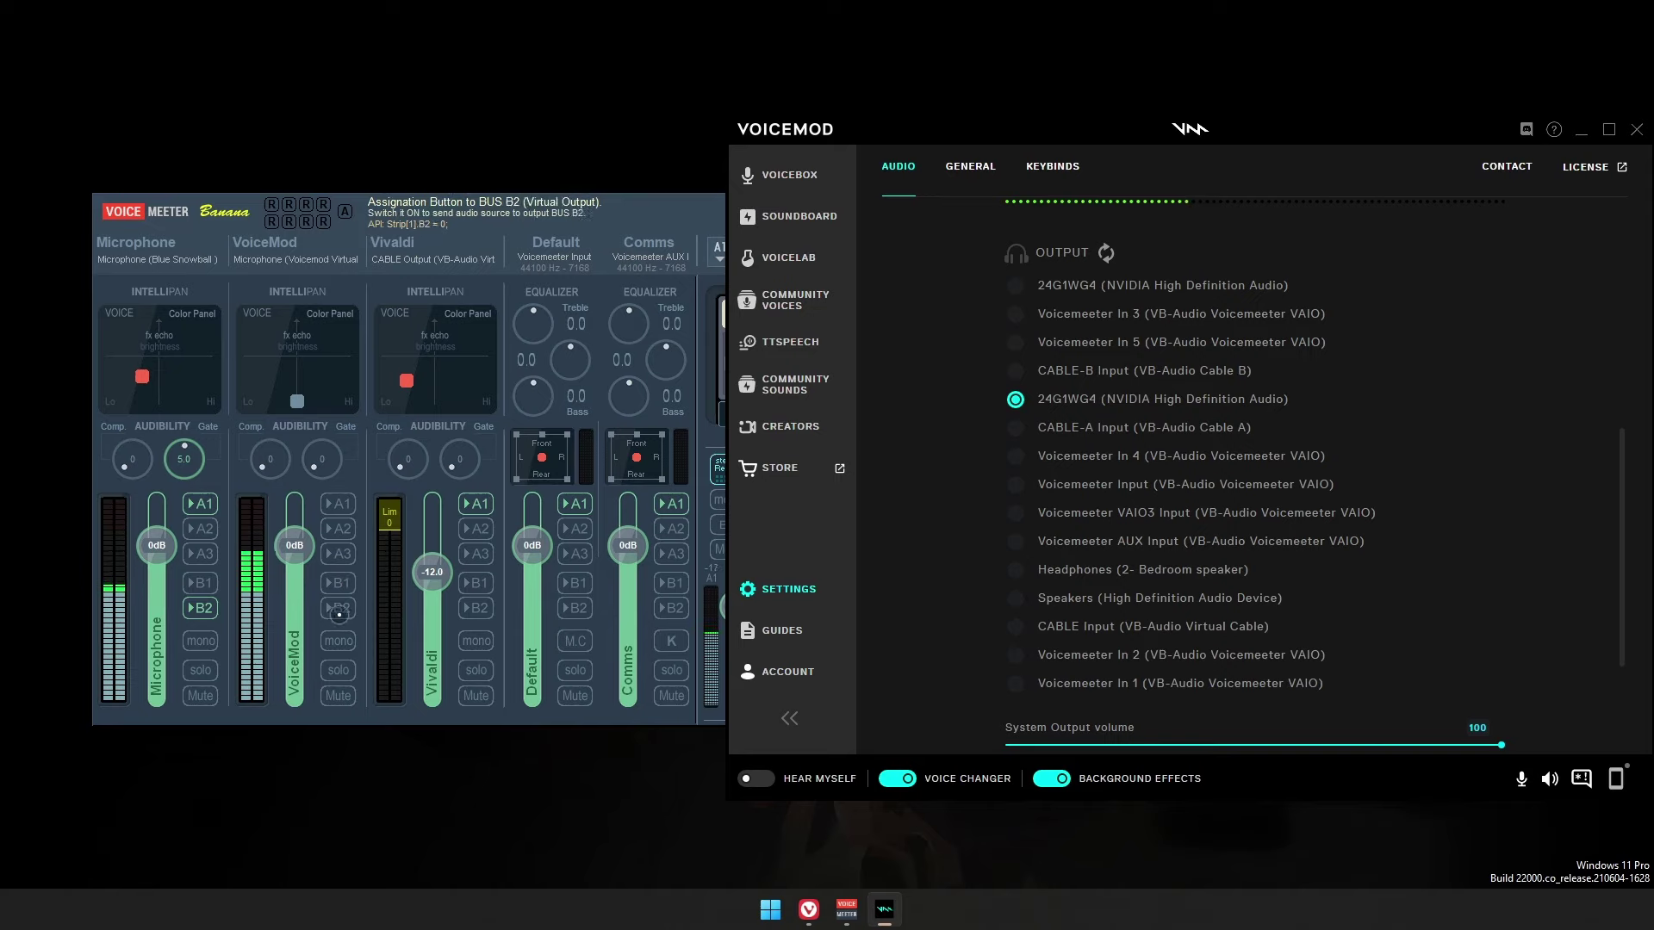
pyautogui.moveTo(497, 215); pyautogui.dragTo(502, 218)
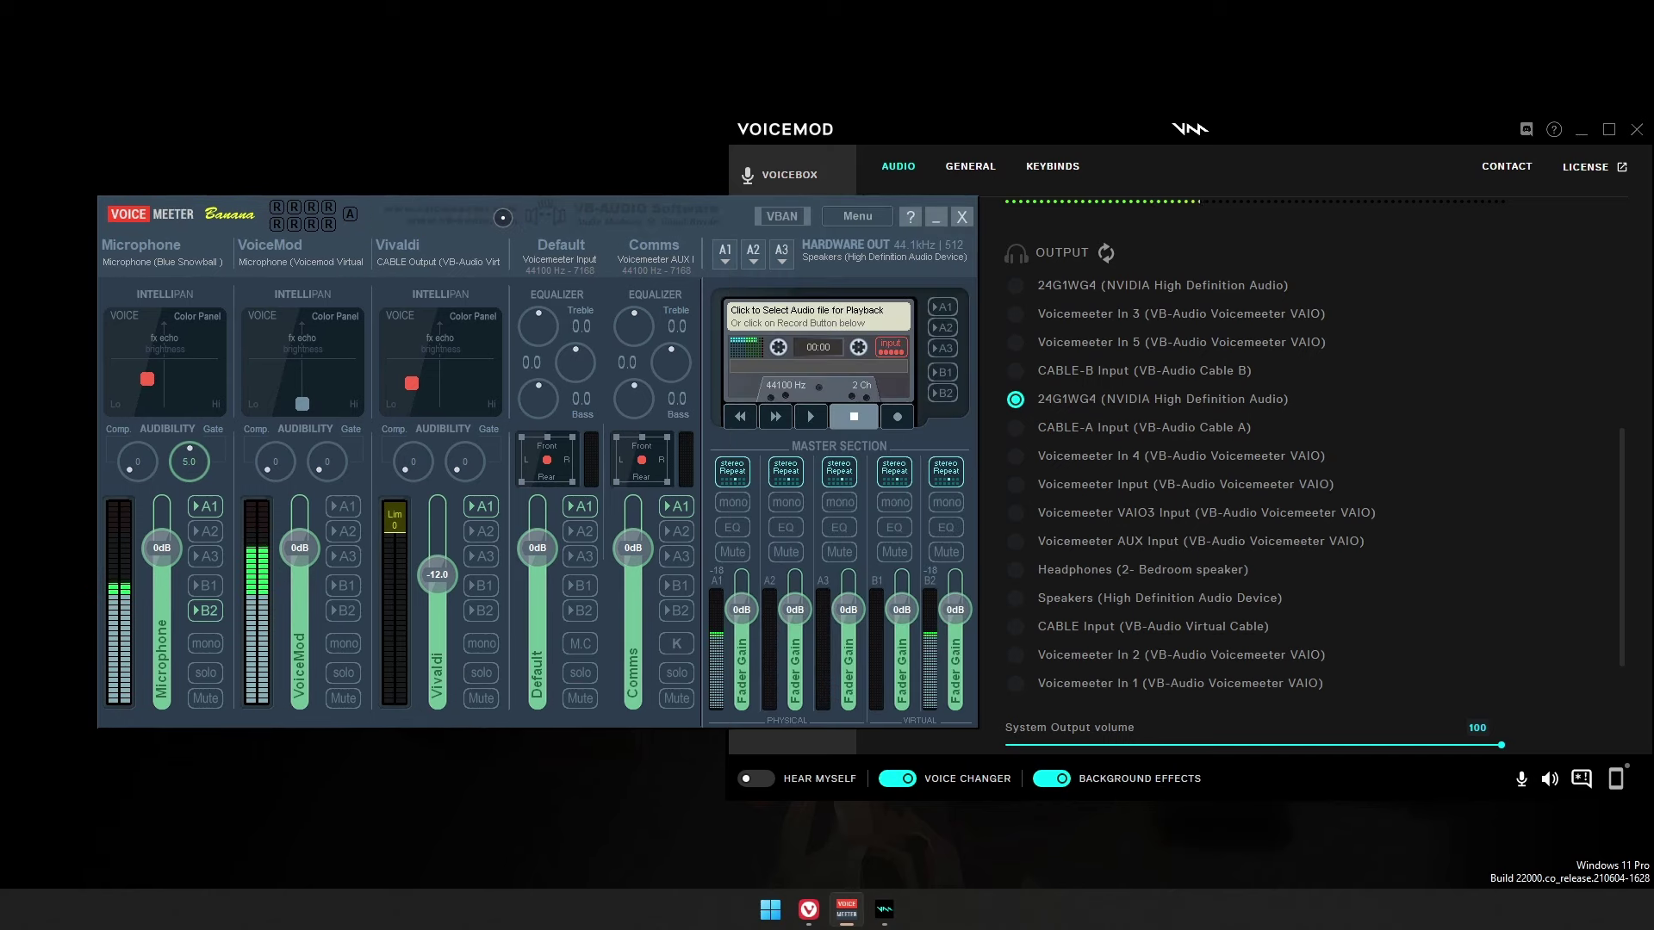
# Step: Reposition the Voicemeeter Banana window so it sits alone on screen with Voicemod closed
pyautogui.moveTo(502, 217); pyautogui.dragTo(491, 171)
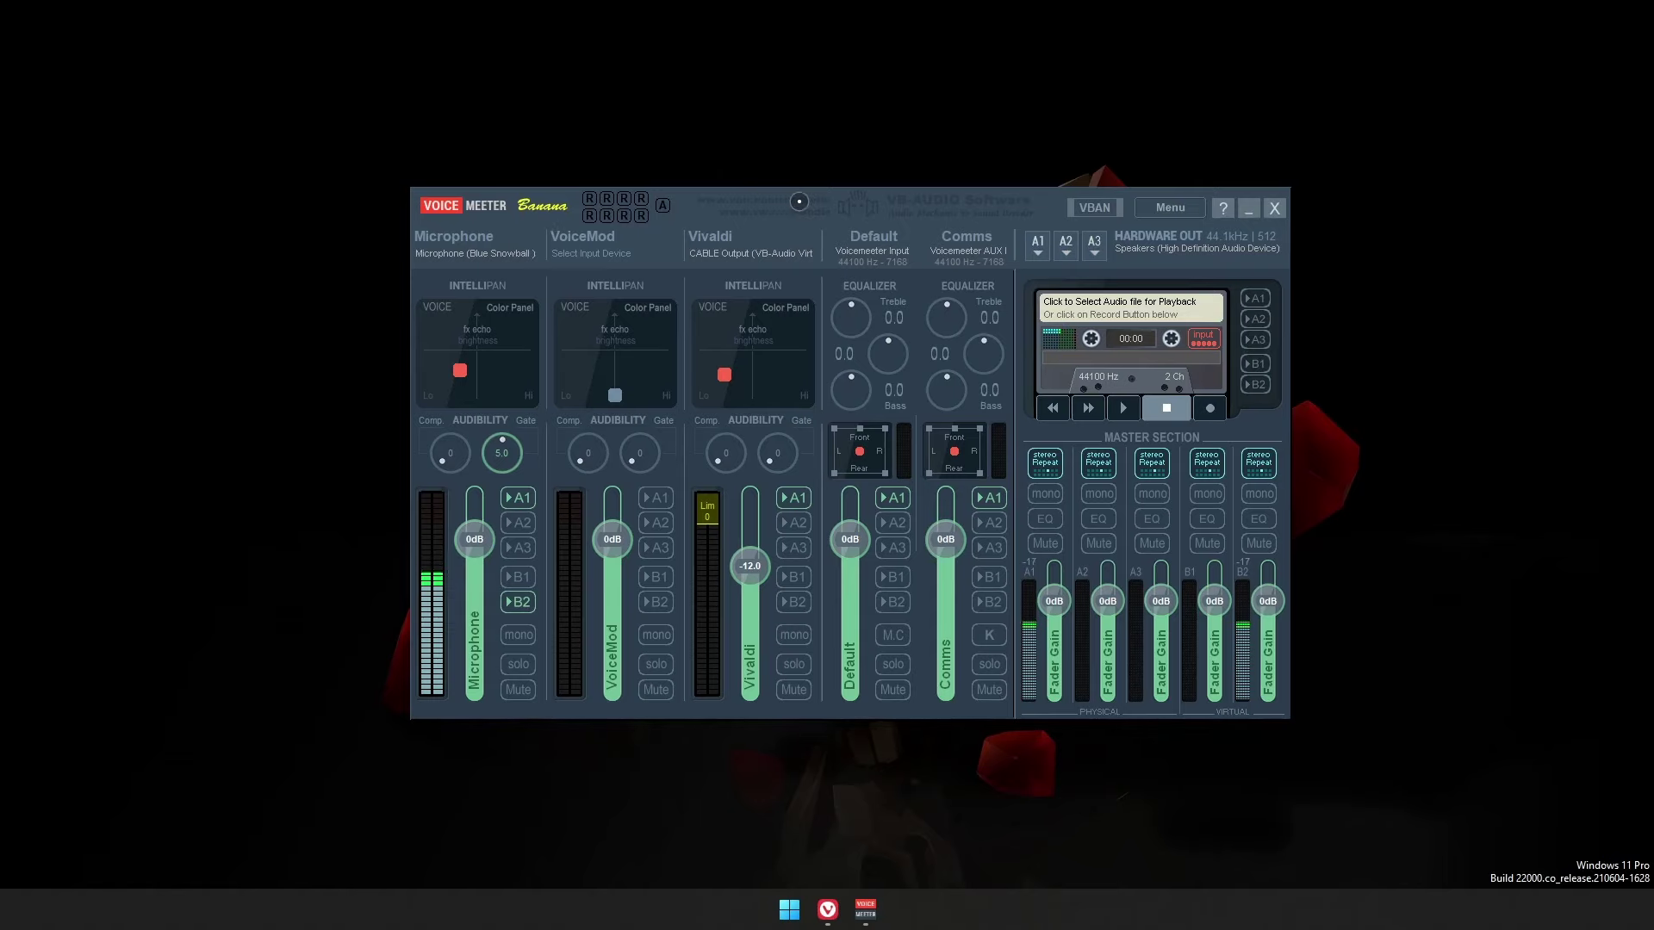
pyautogui.moveTo(800, 201)
pyautogui.mouseDown()
pyautogui.moveTo(771, 197)
pyautogui.moveTo(823, 195)
pyautogui.mouseUp()
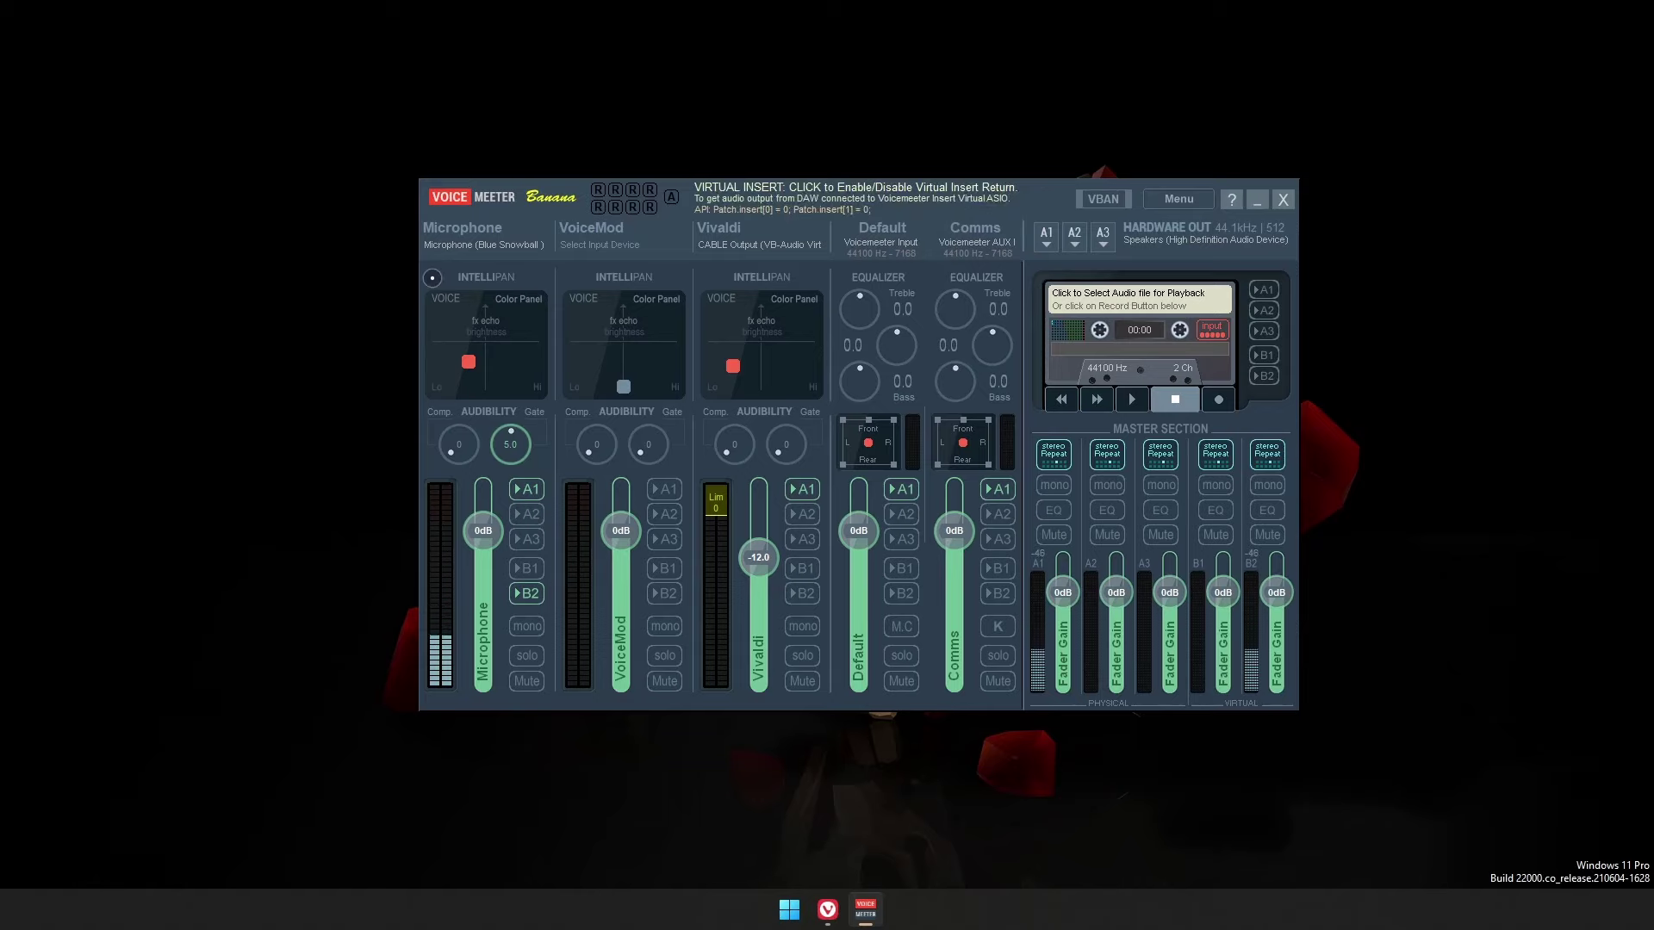
pyautogui.moveTo(764, 203); pyautogui.dragTo(733, 219)
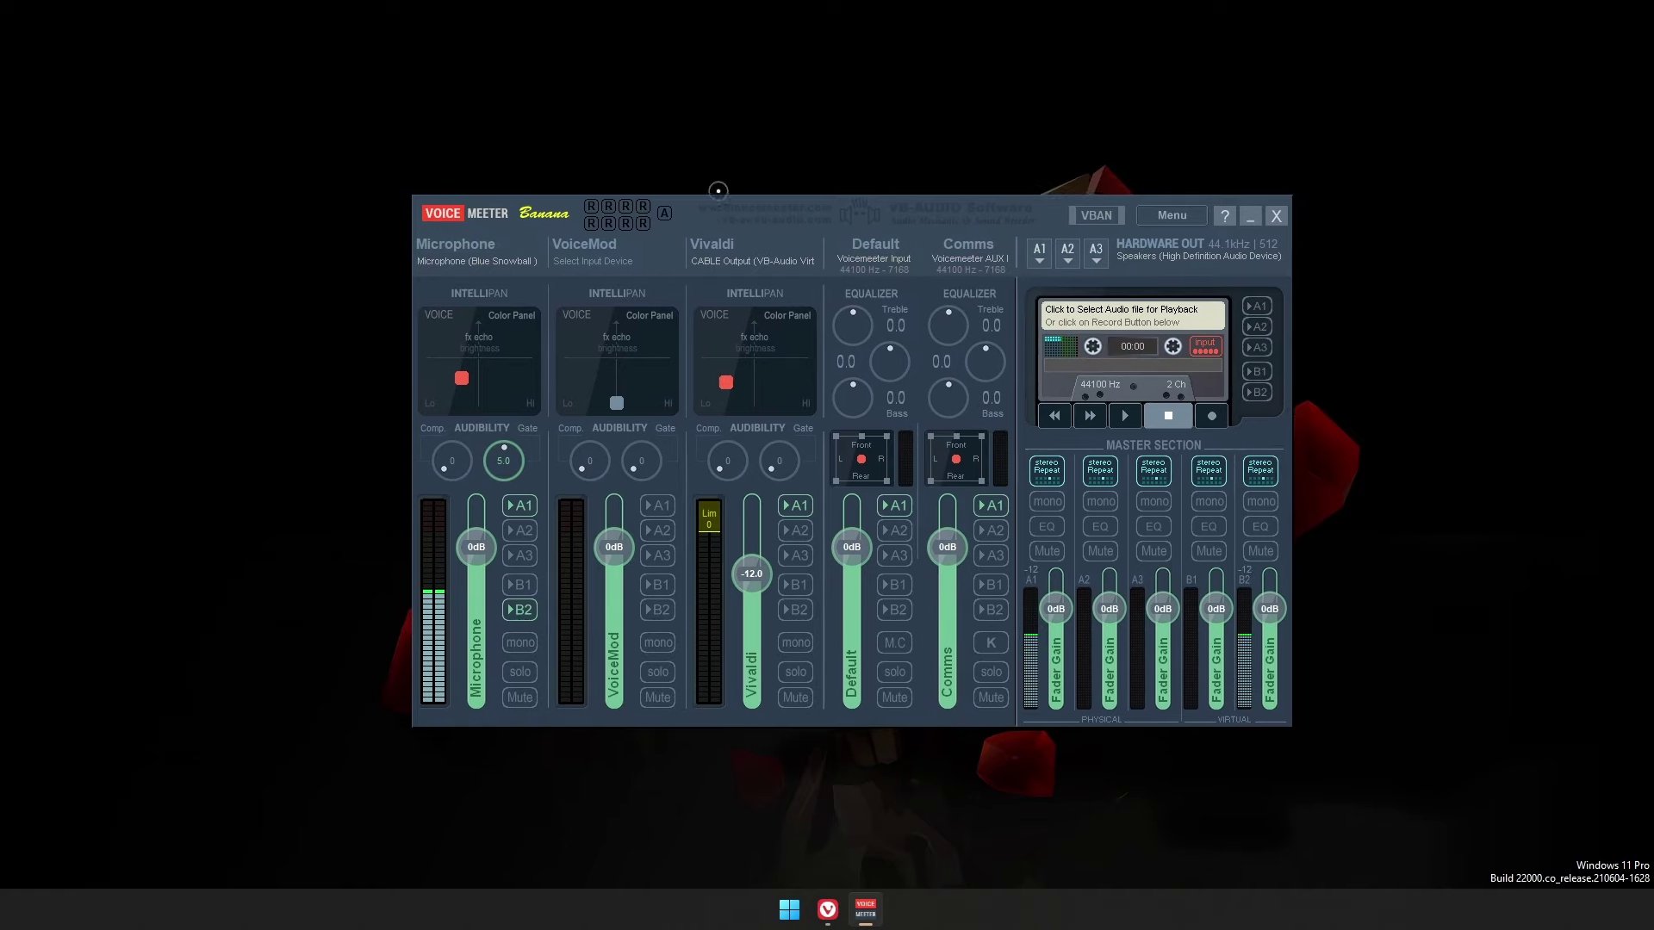
pyautogui.moveTo(274, 96); pyautogui.dragTo(1381, 804)
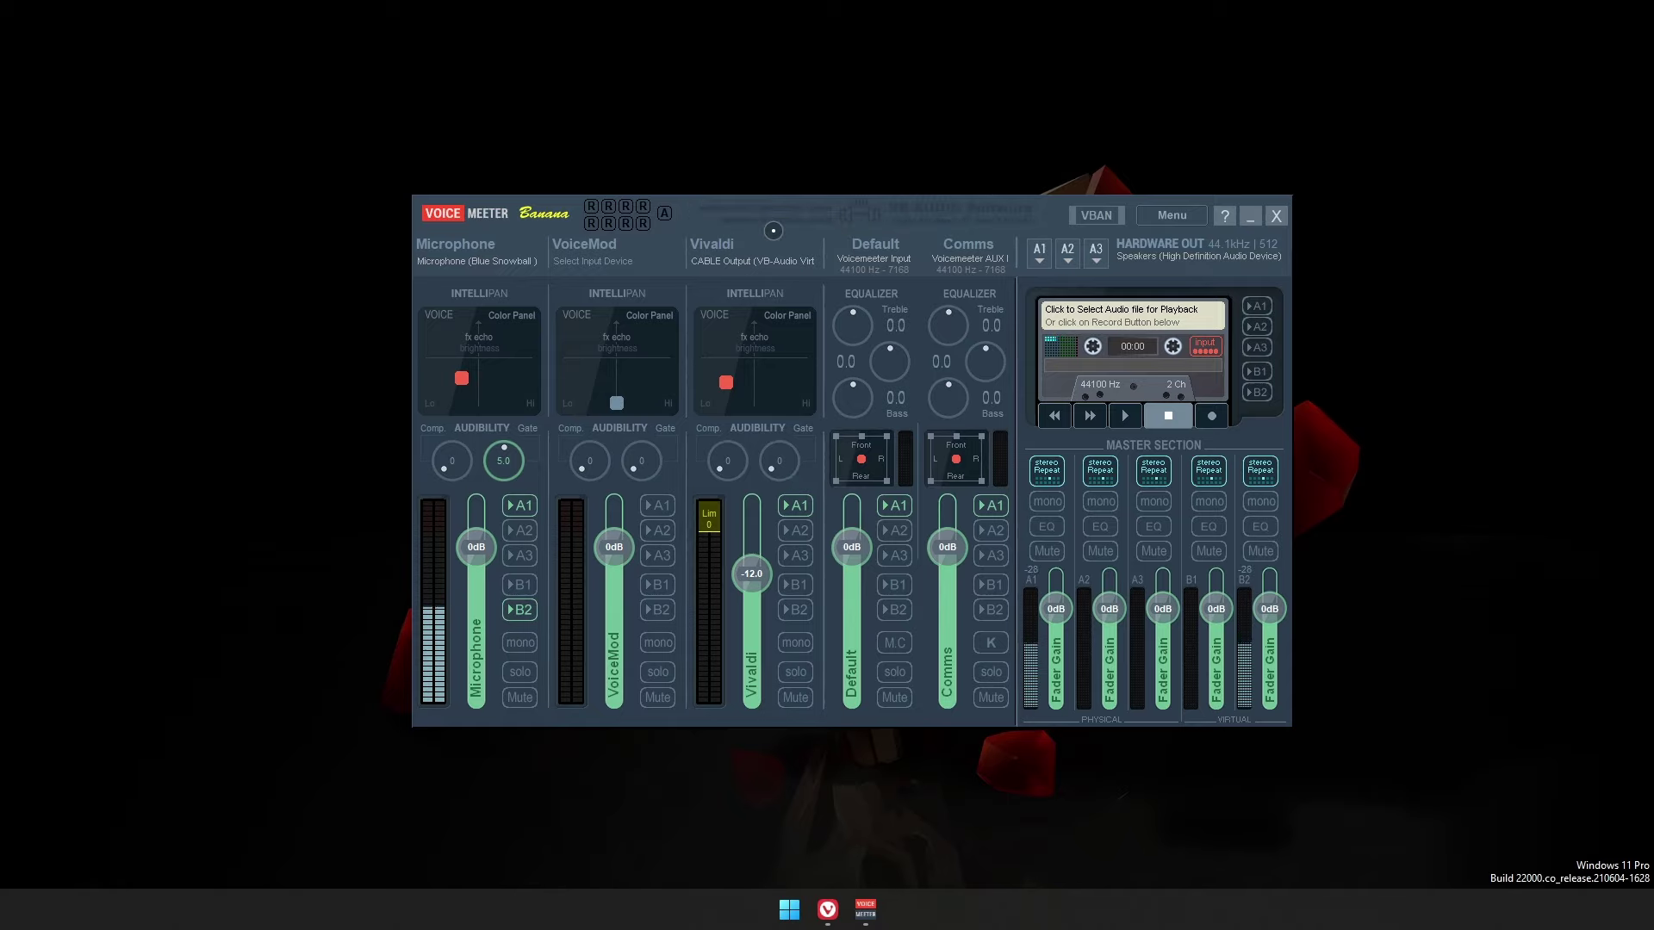
pyautogui.moveTo(774, 224); pyautogui.dragTo(765, 223)
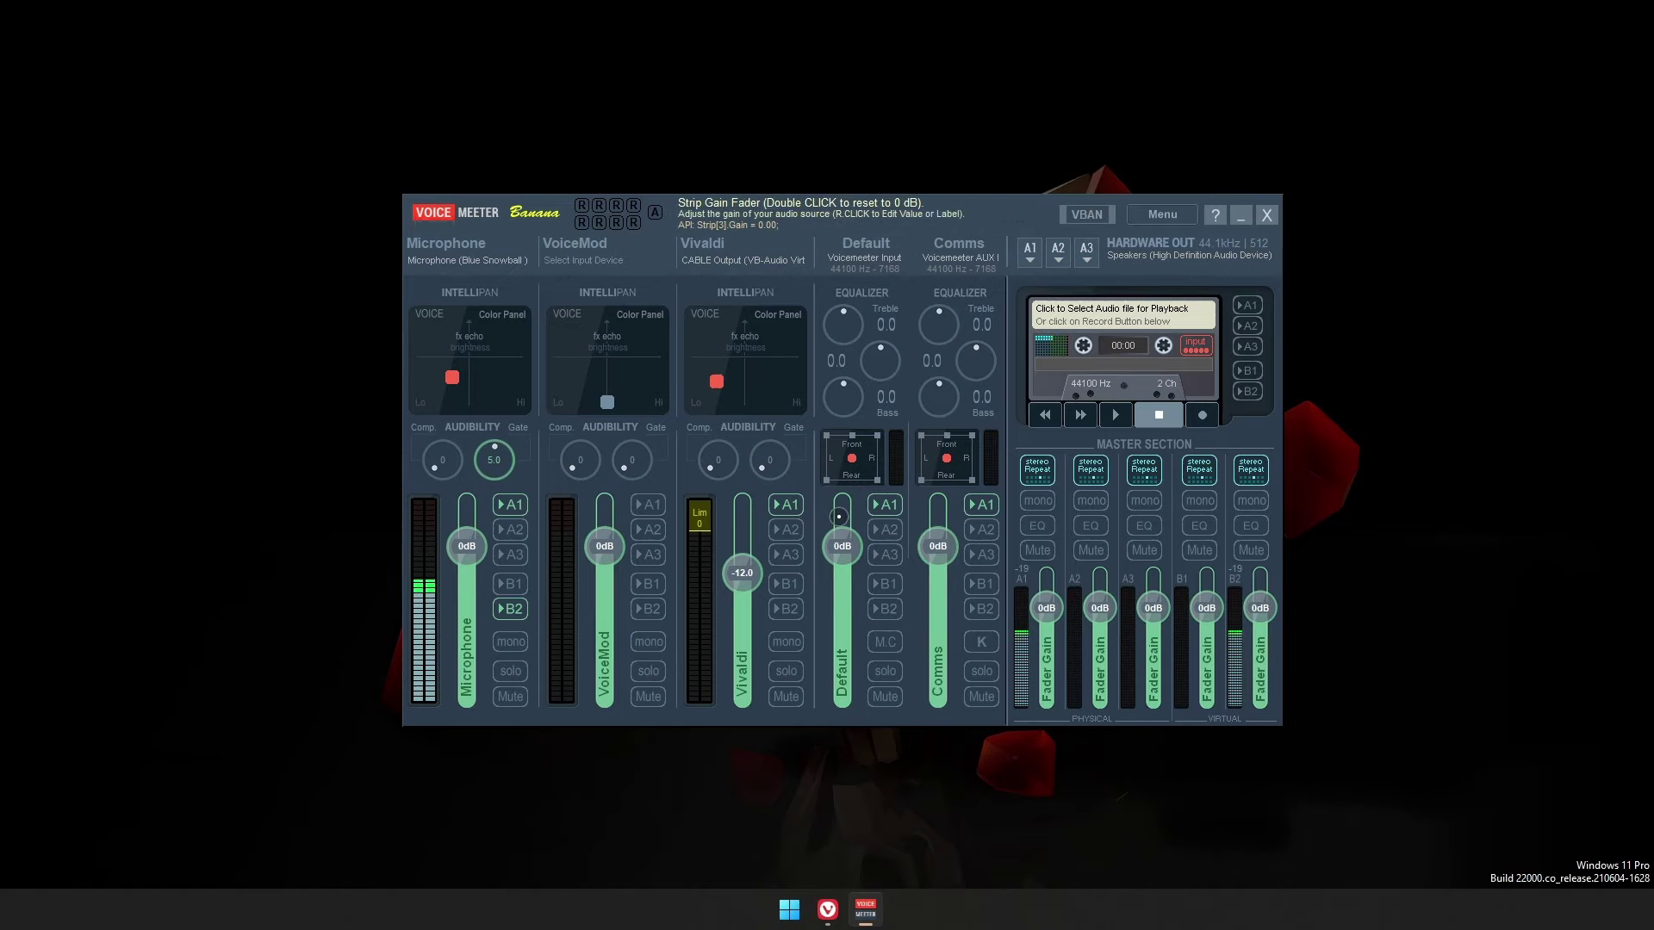
# Step: Reposition the mixer window, with the VoiceMod strip showing signal from the Voicemod virtual microphone
pyautogui.moveTo(466, 255); pyautogui.dragTo(512, 248)
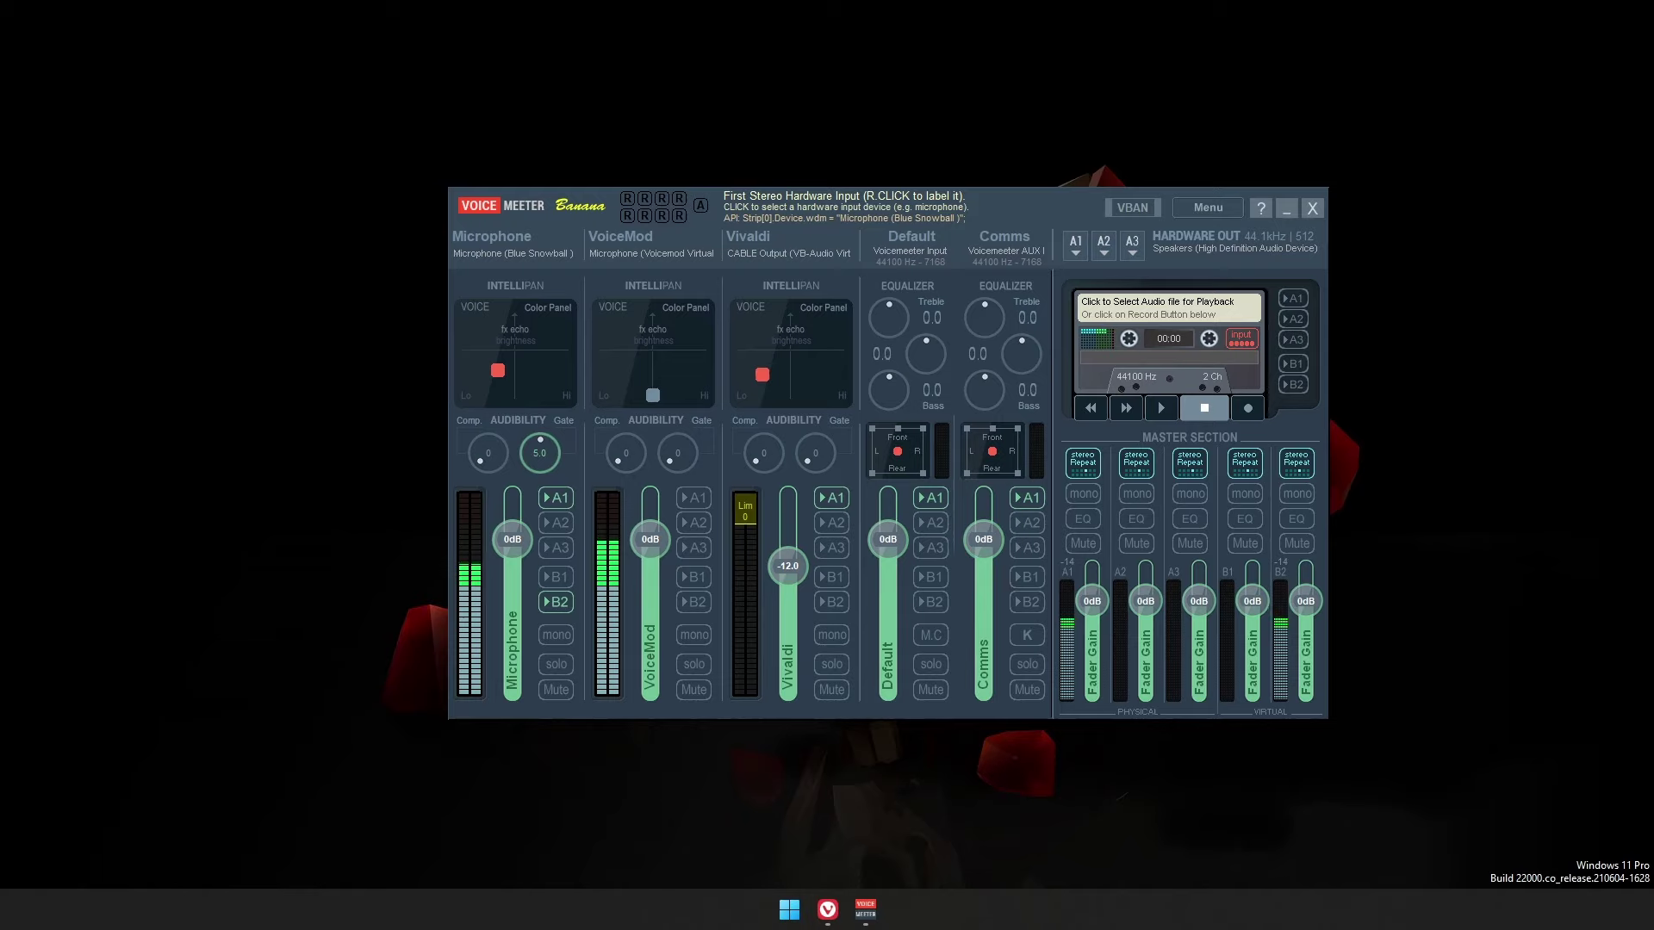
pyautogui.moveTo(1039, 202); pyautogui.dragTo(1031, 199)
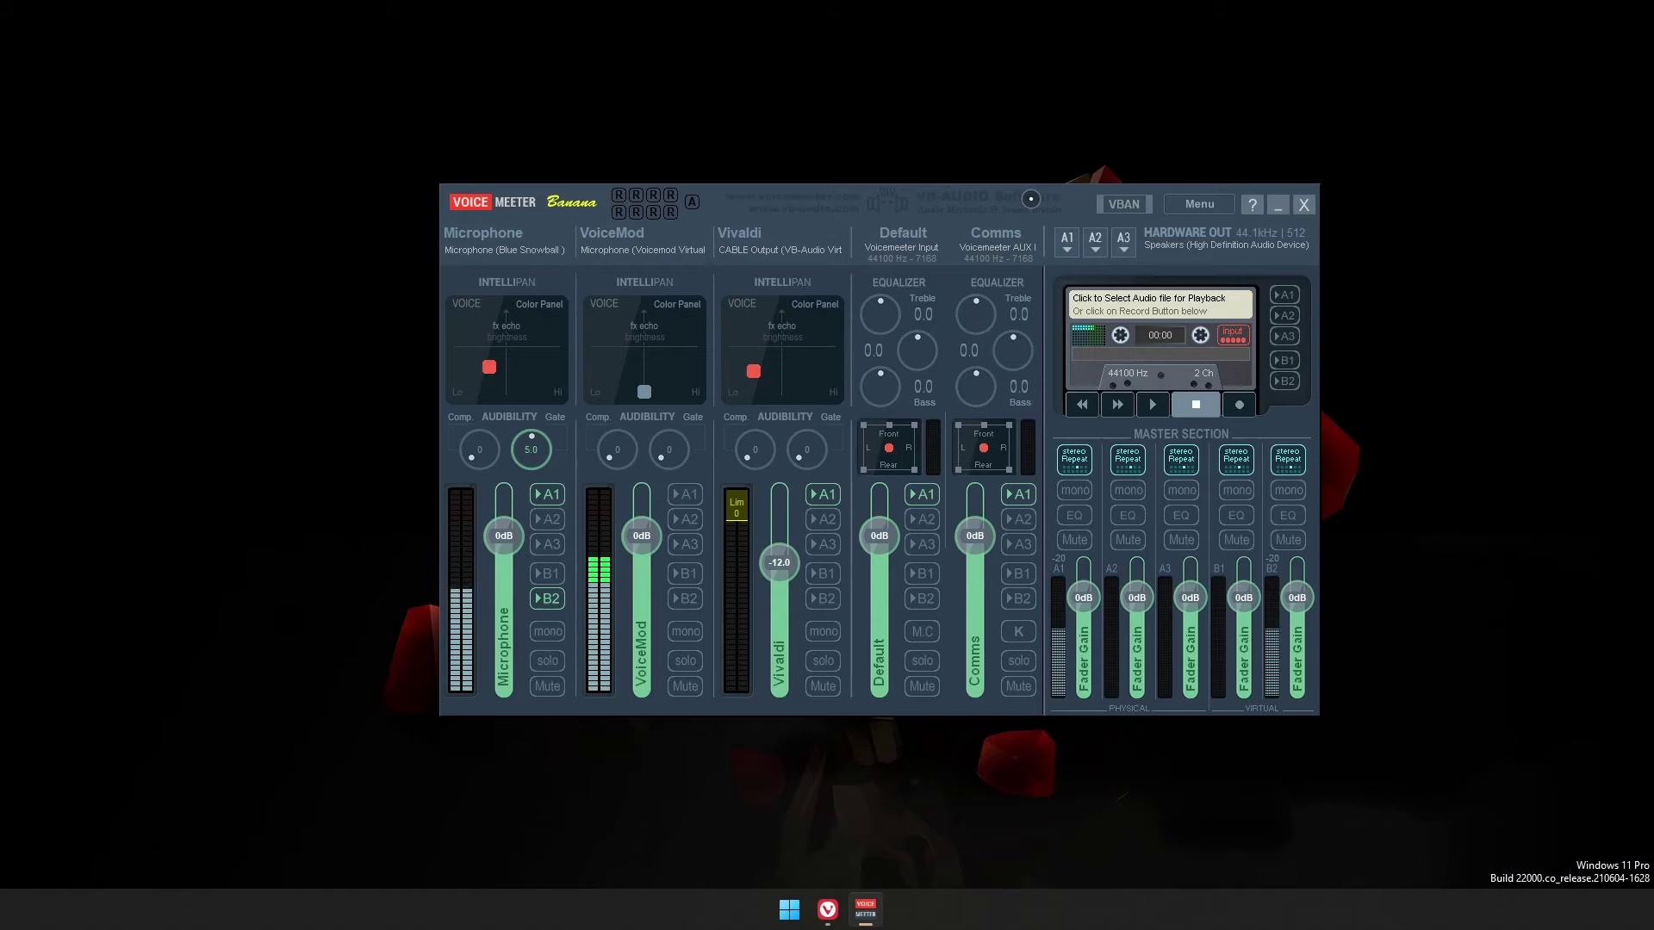
pyautogui.moveTo(1030, 199); pyautogui.dragTo(1029, 213)
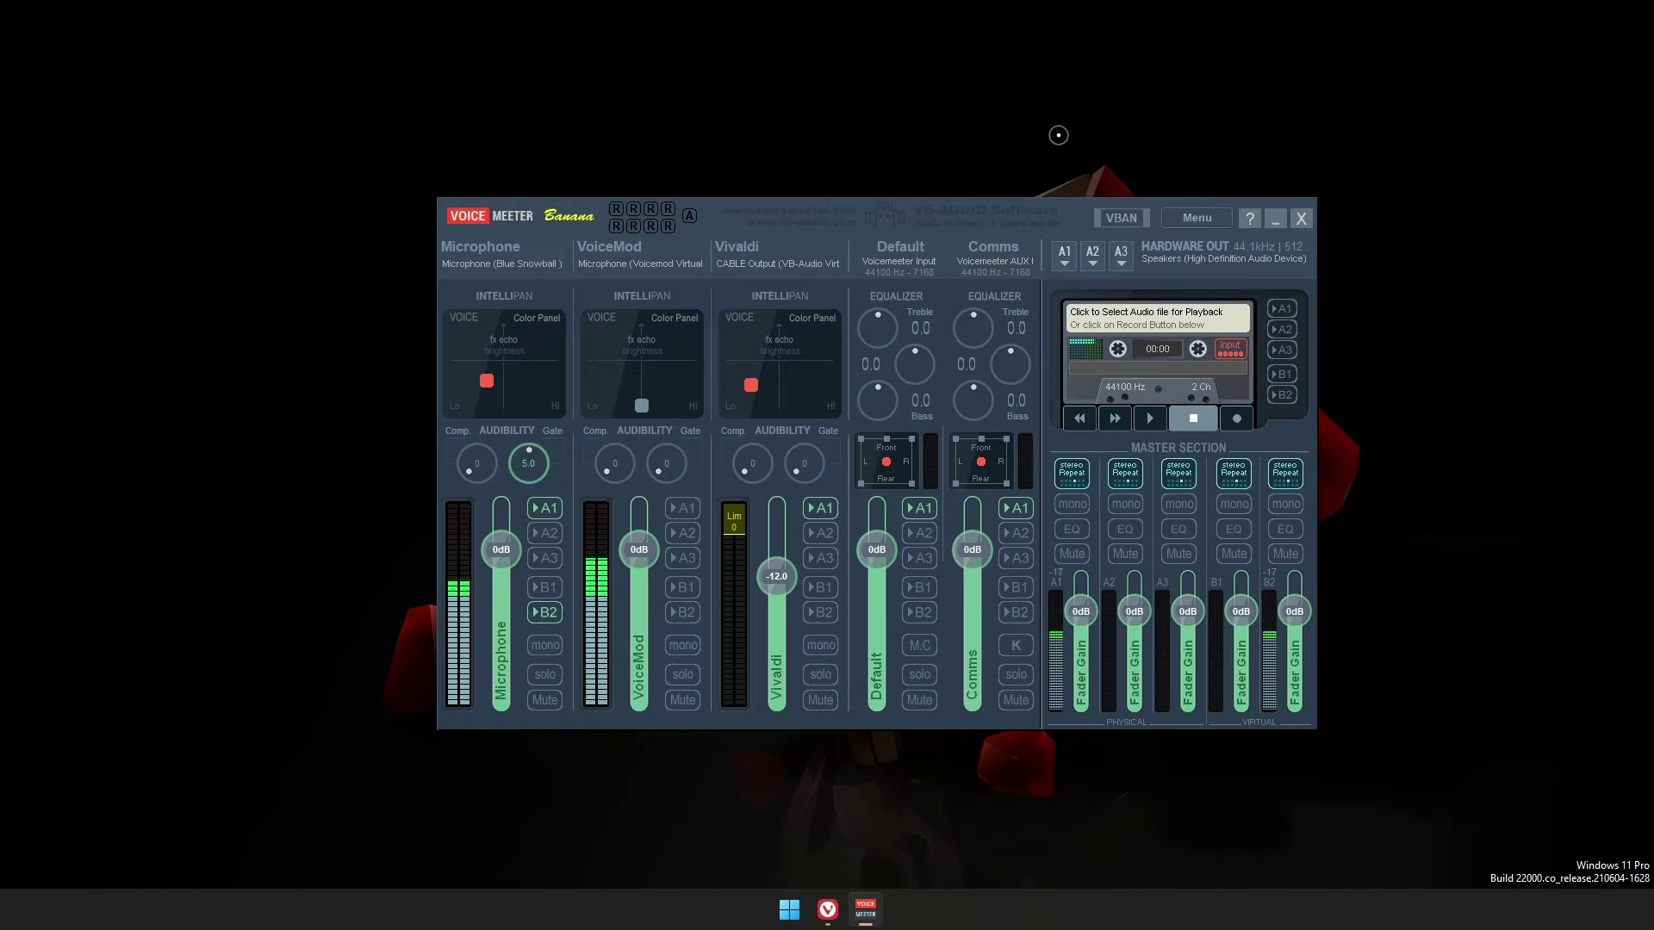
pyautogui.moveTo(133, 49); pyautogui.dragTo(1162, 593)
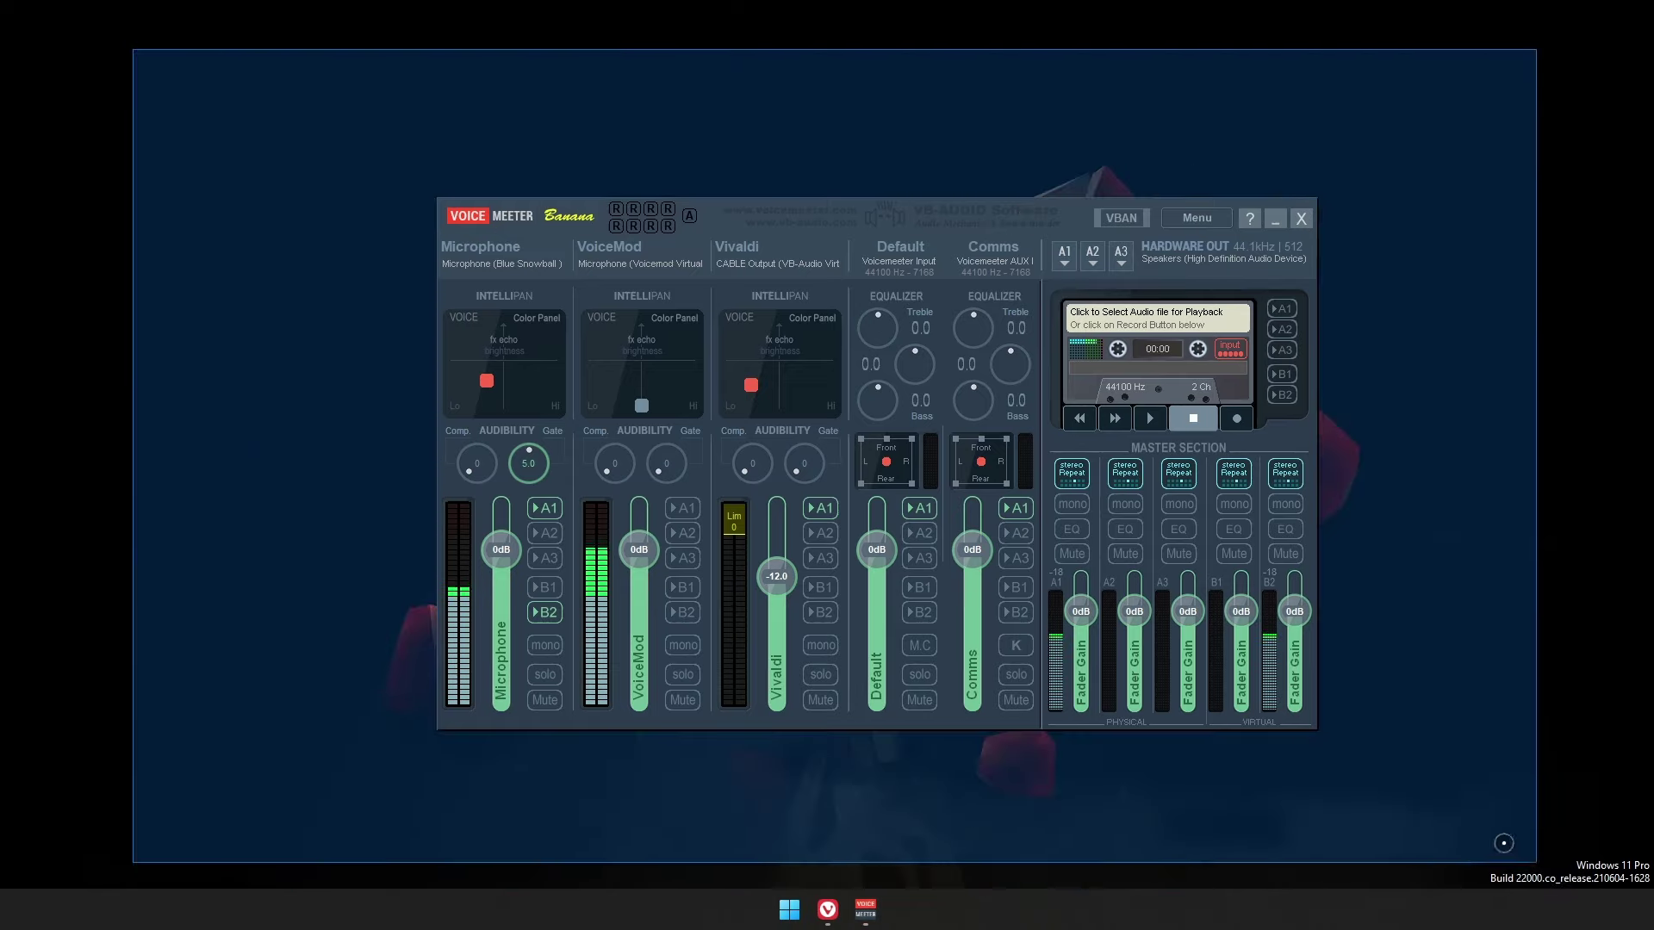